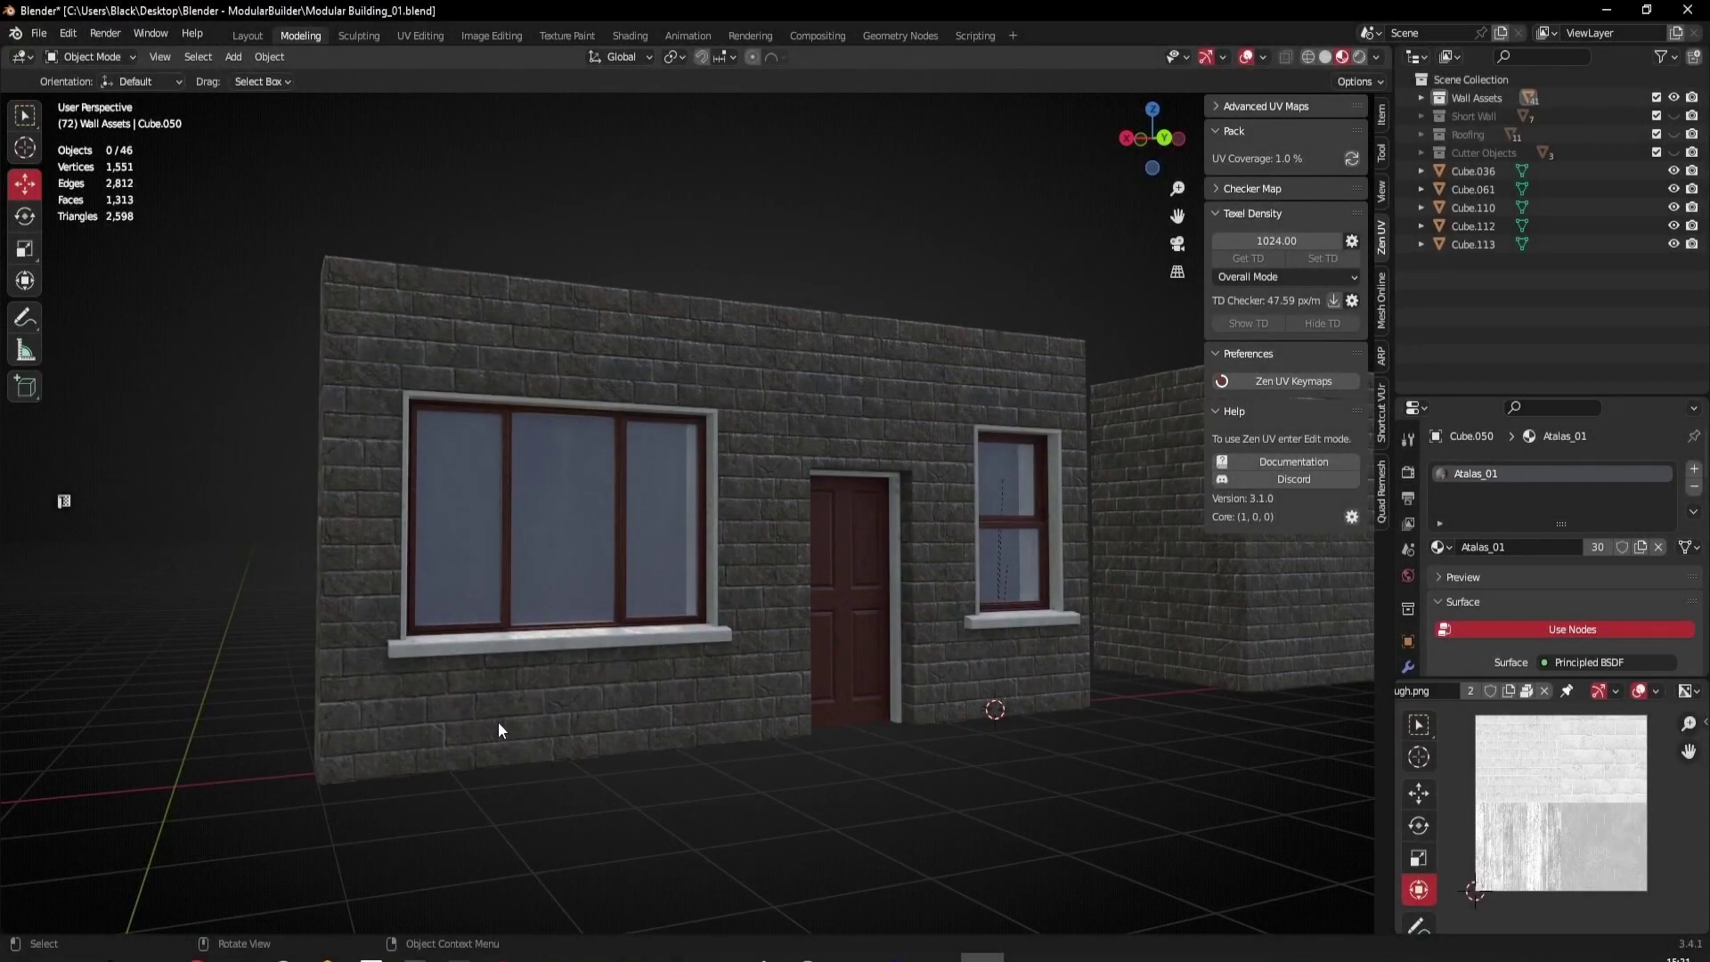
- Examine the three assembled brick wall modules and how the window and door sections meet at their seams
middle_drag(561, 788, 529, 543)
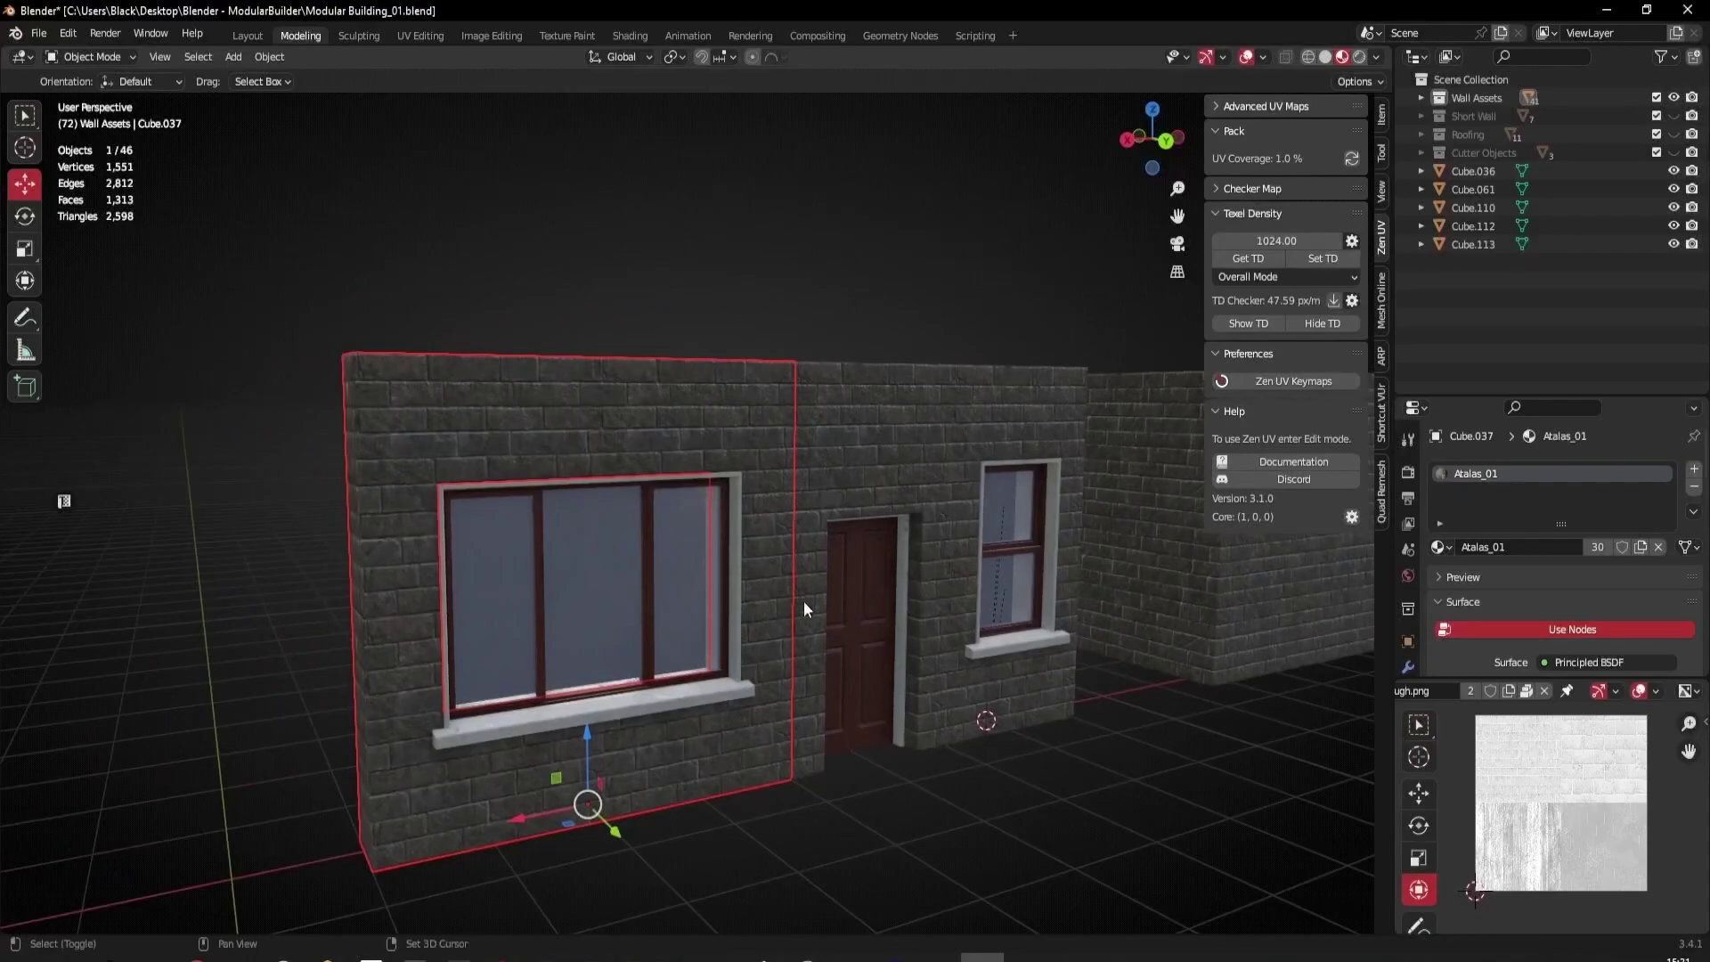
shift+middle_drag(826, 605, 732, 484)
scroll(835, 431, down, 3)
shift+middle_drag(835, 431, 746, 447)
scroll(735, 441, up, 3)
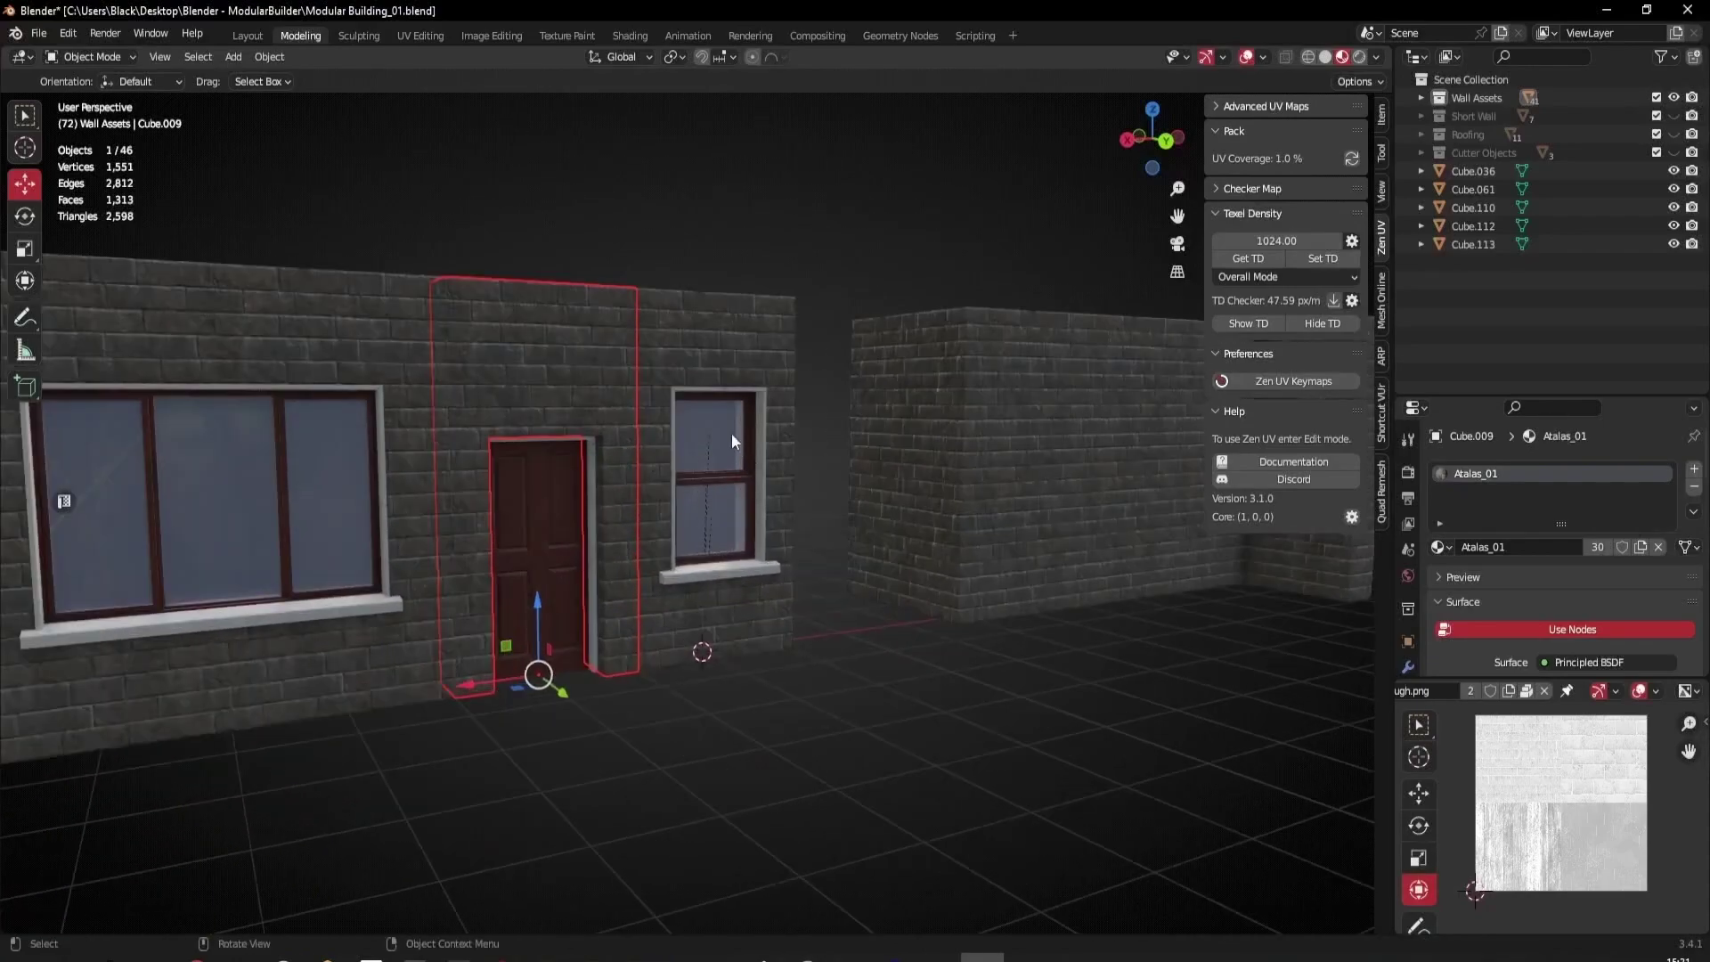
middle_drag(1049, 472, 906, 508)
click(546, 343)
click(385, 365)
shift+middle_drag(385, 365, 568, 525)
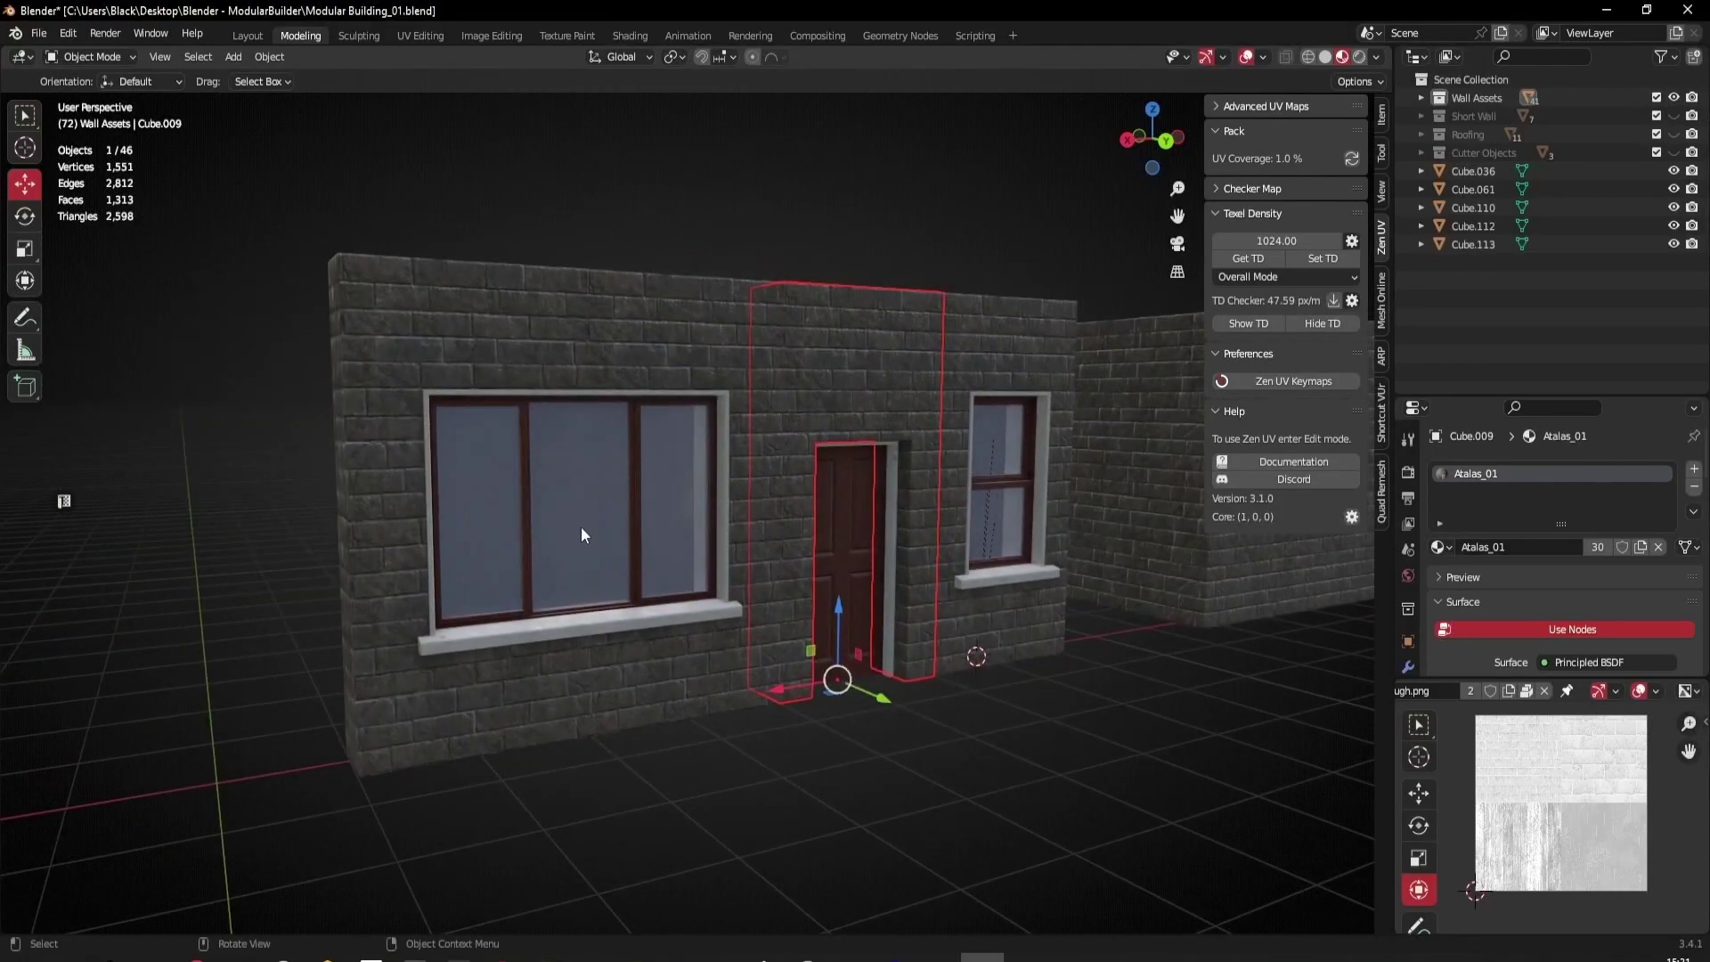
middle_drag(566, 525, 733, 572)
scroll(735, 573, up, 3)
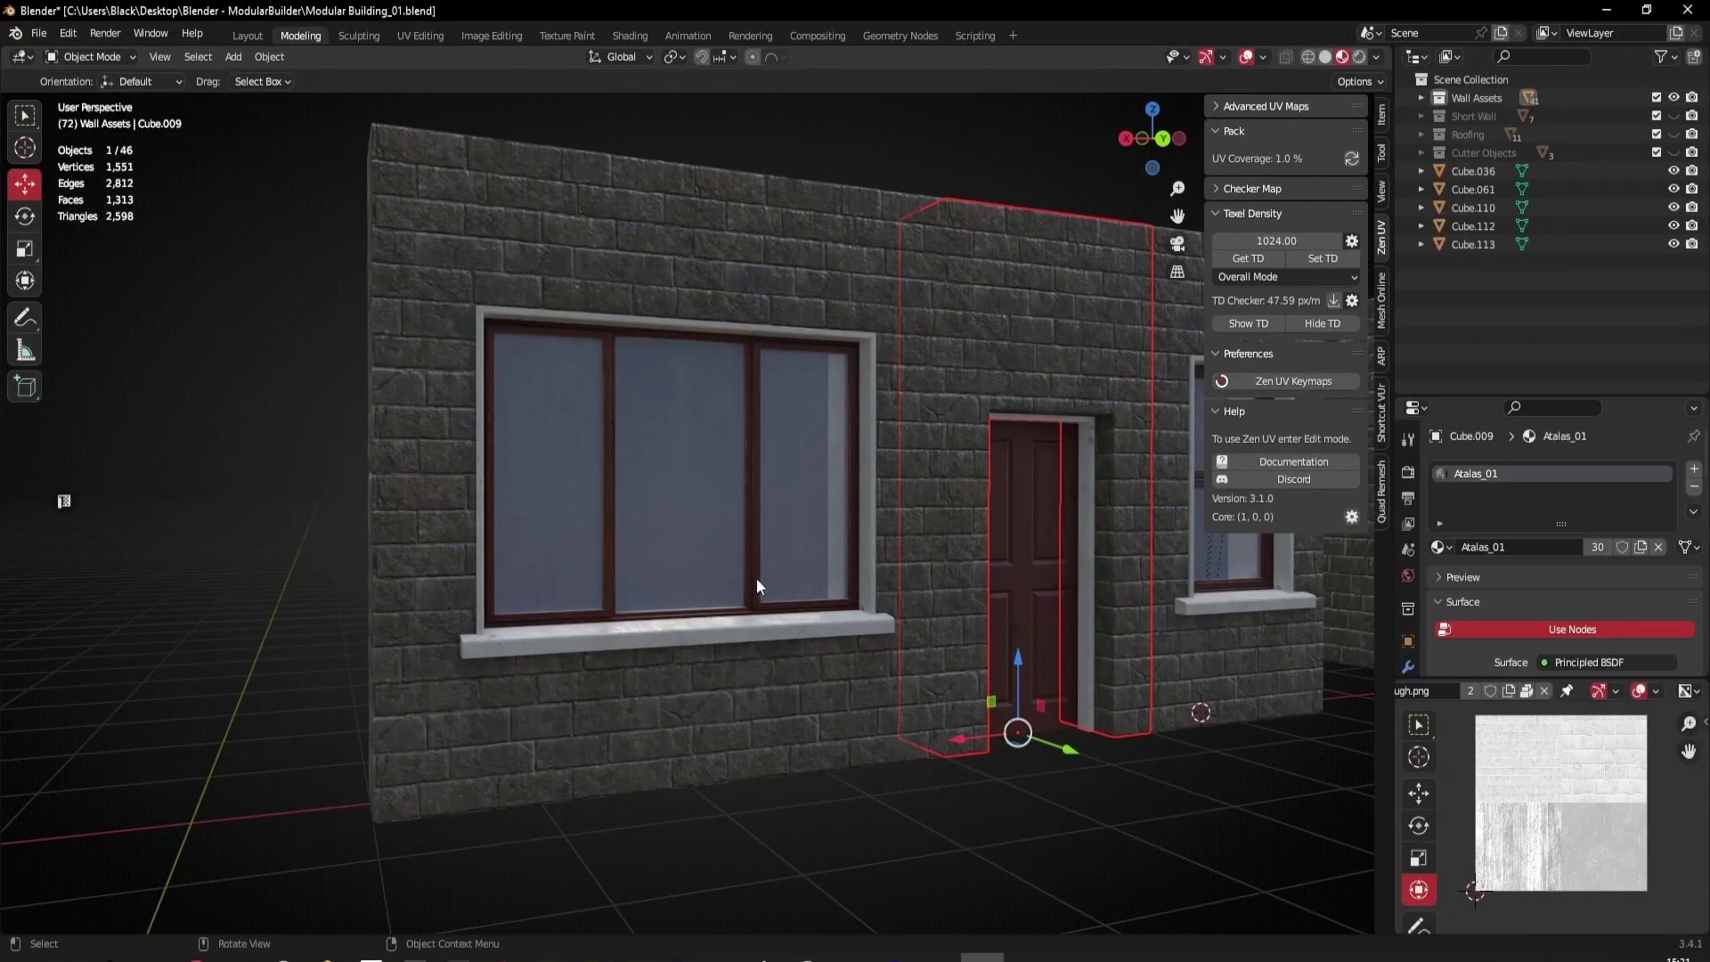
middle_drag(785, 562, 681, 617)
scroll(739, 601, down, 3)
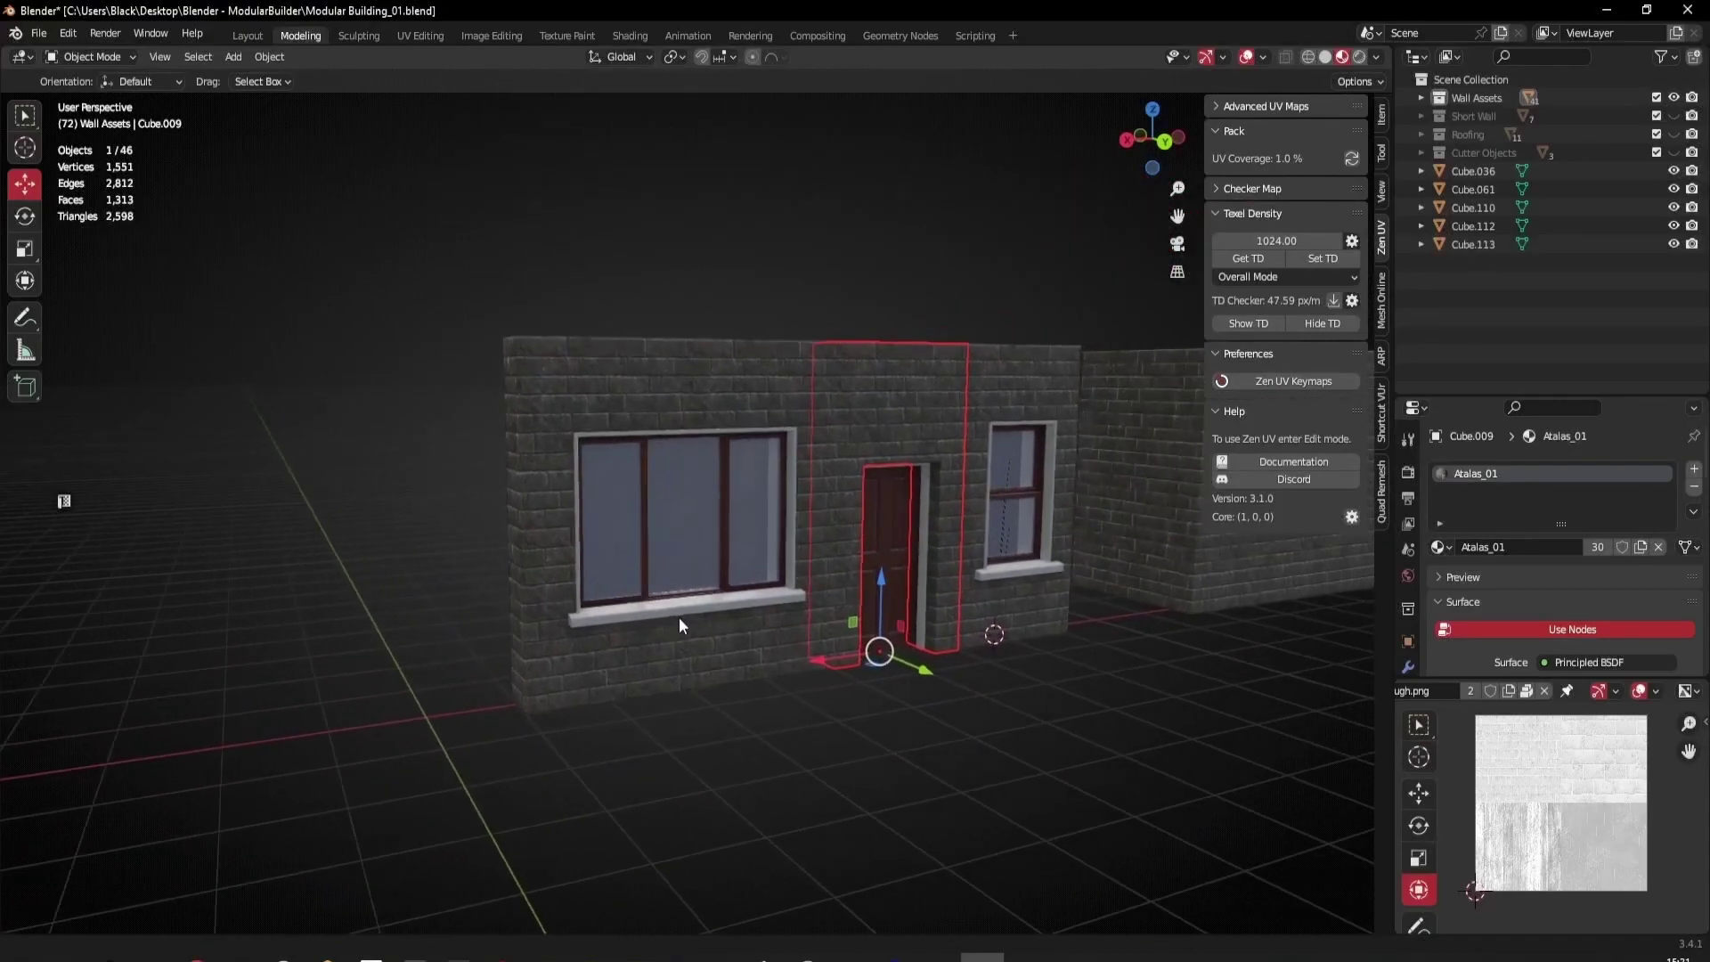
scroll(728, 682, up, 1)
middle_drag(780, 687, 536, 456)
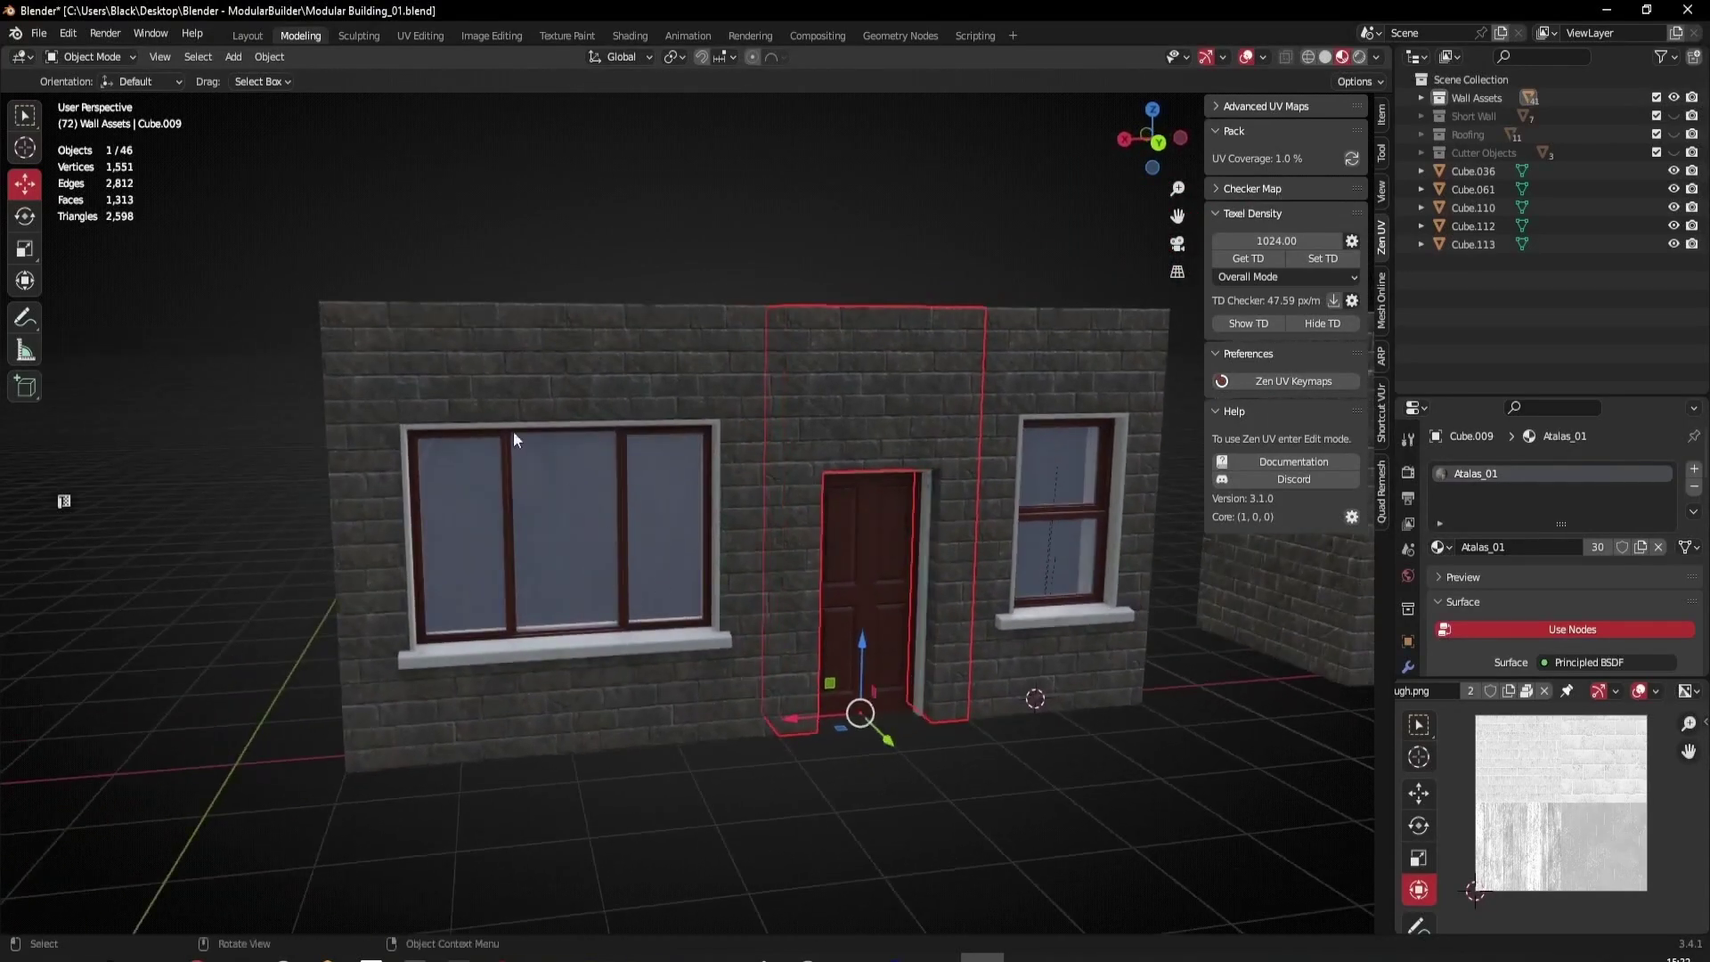
scroll(974, 725, down, 6)
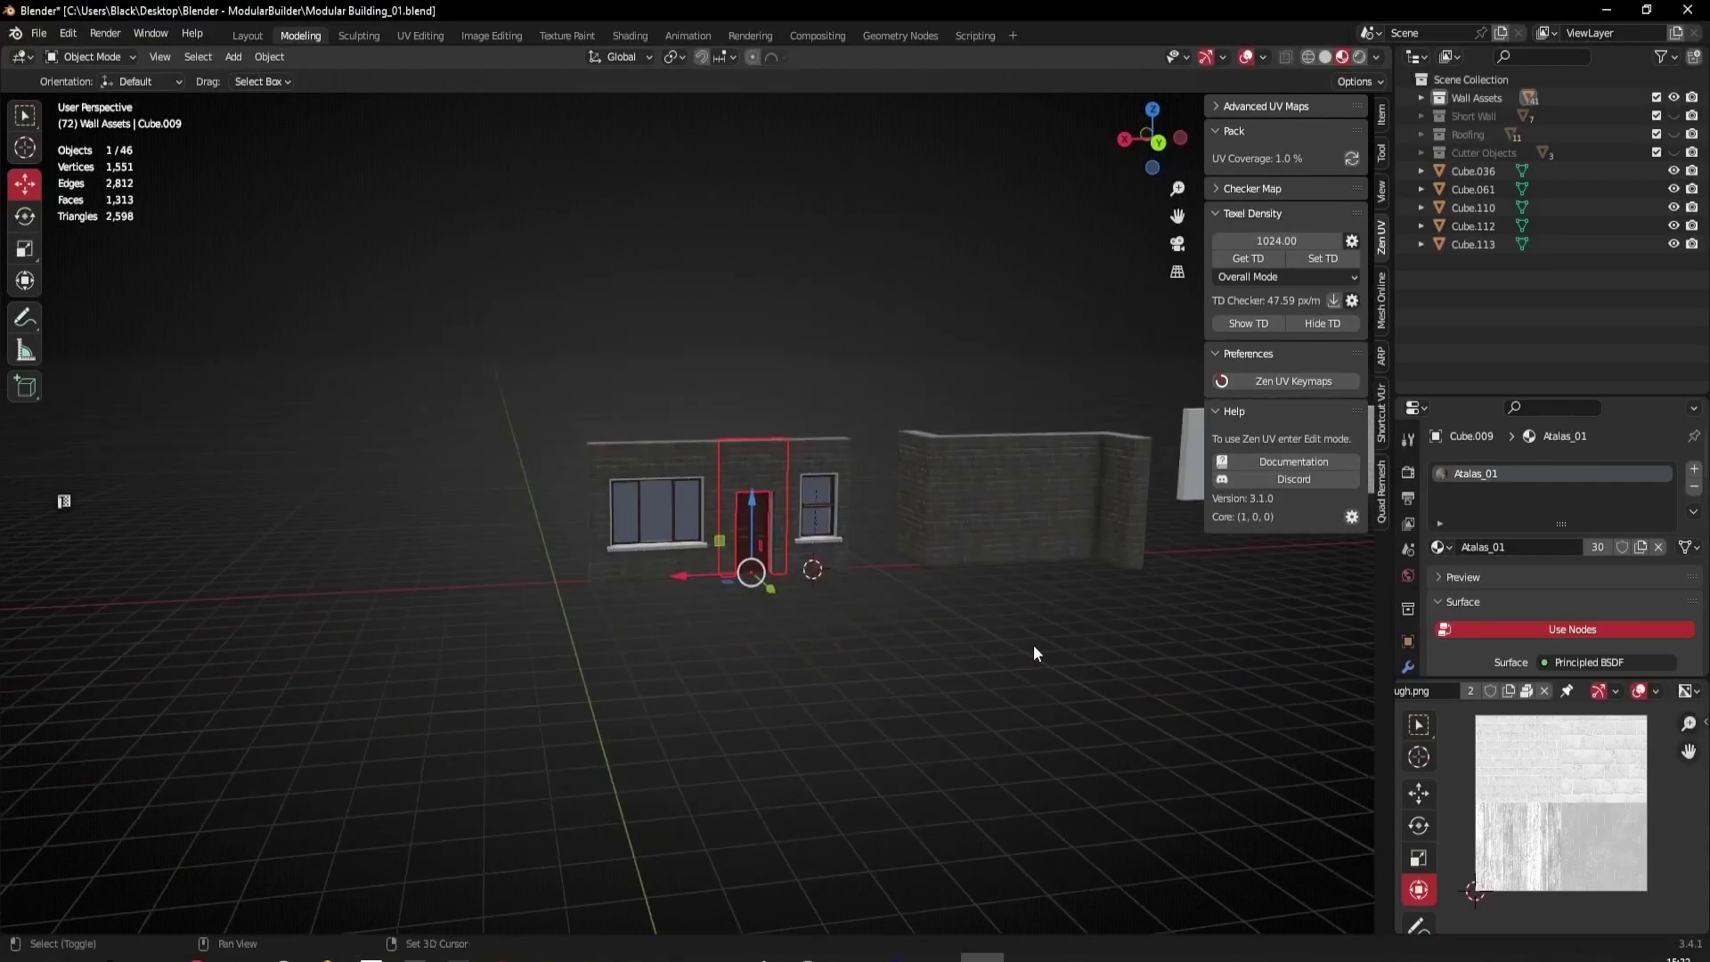
- Move the decorated corner wall with the wooden beams across the scene to stand beside the plain brick corner wall
shift+middle_drag(1027, 645, 808, 590)
shift+middle_drag(1122, 579, 970, 541)
click(851, 468)
key(g)
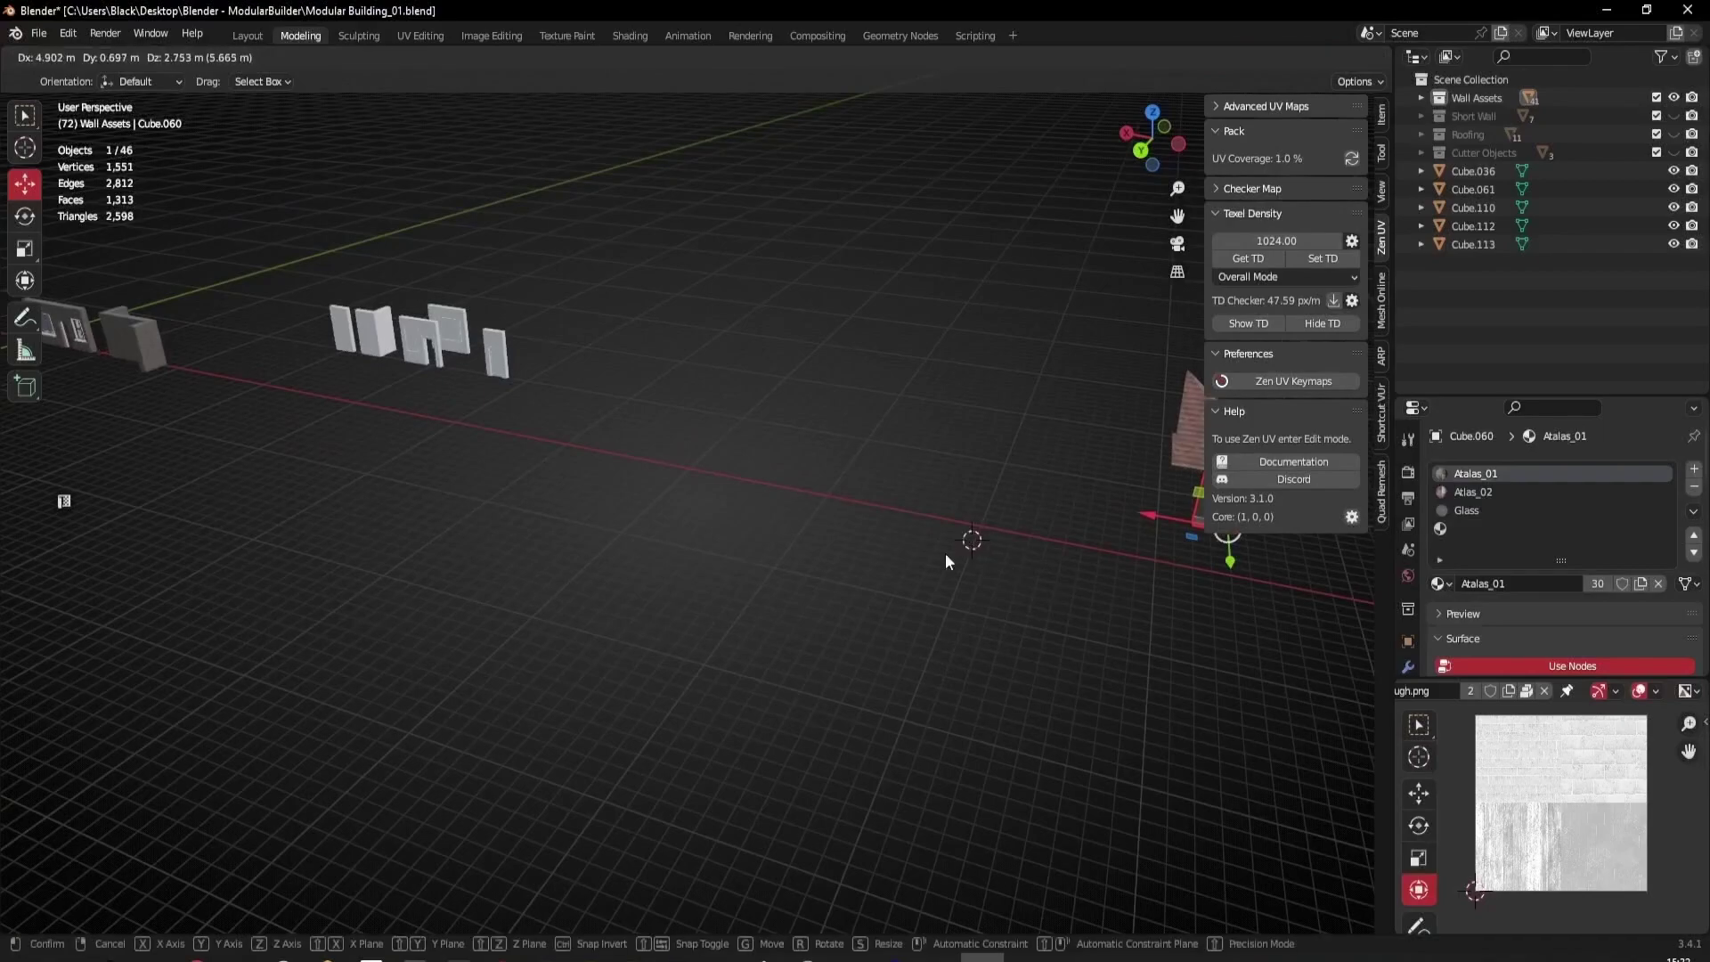
key(g)
key(shift+y)
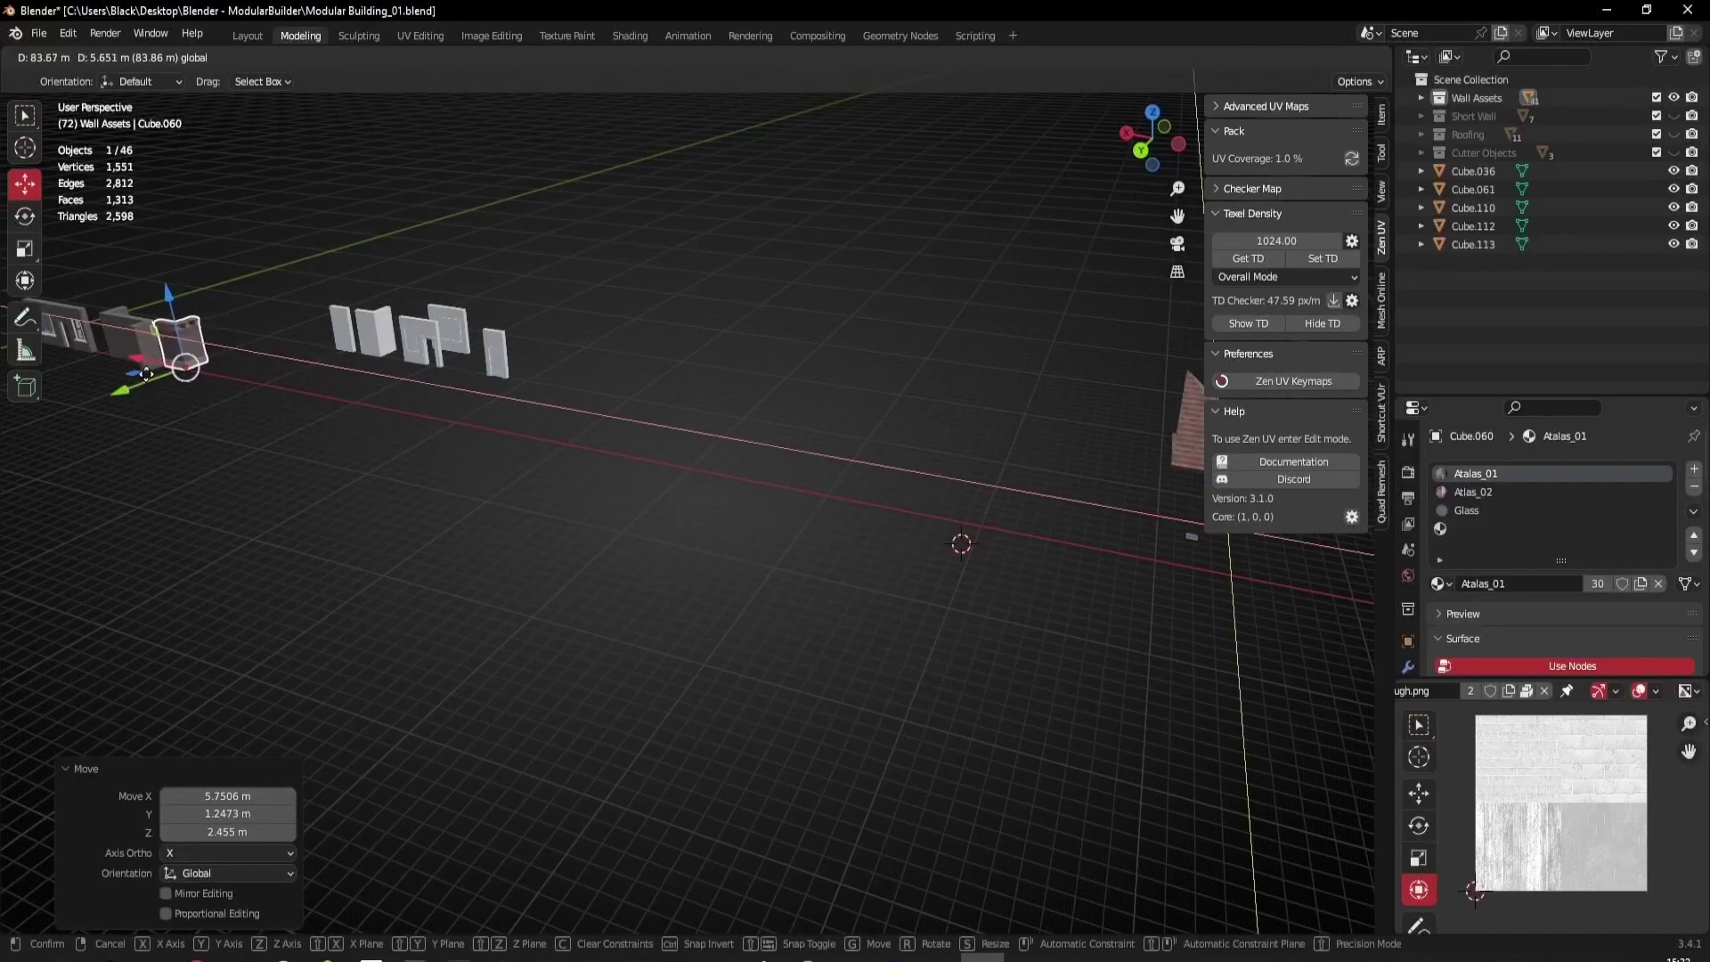
key(KP_Decimal)
middle_drag(561, 512, 511, 437)
scroll(621, 442, up, 2)
middle_drag(622, 441, 796, 800)
scroll(796, 799, up, 1)
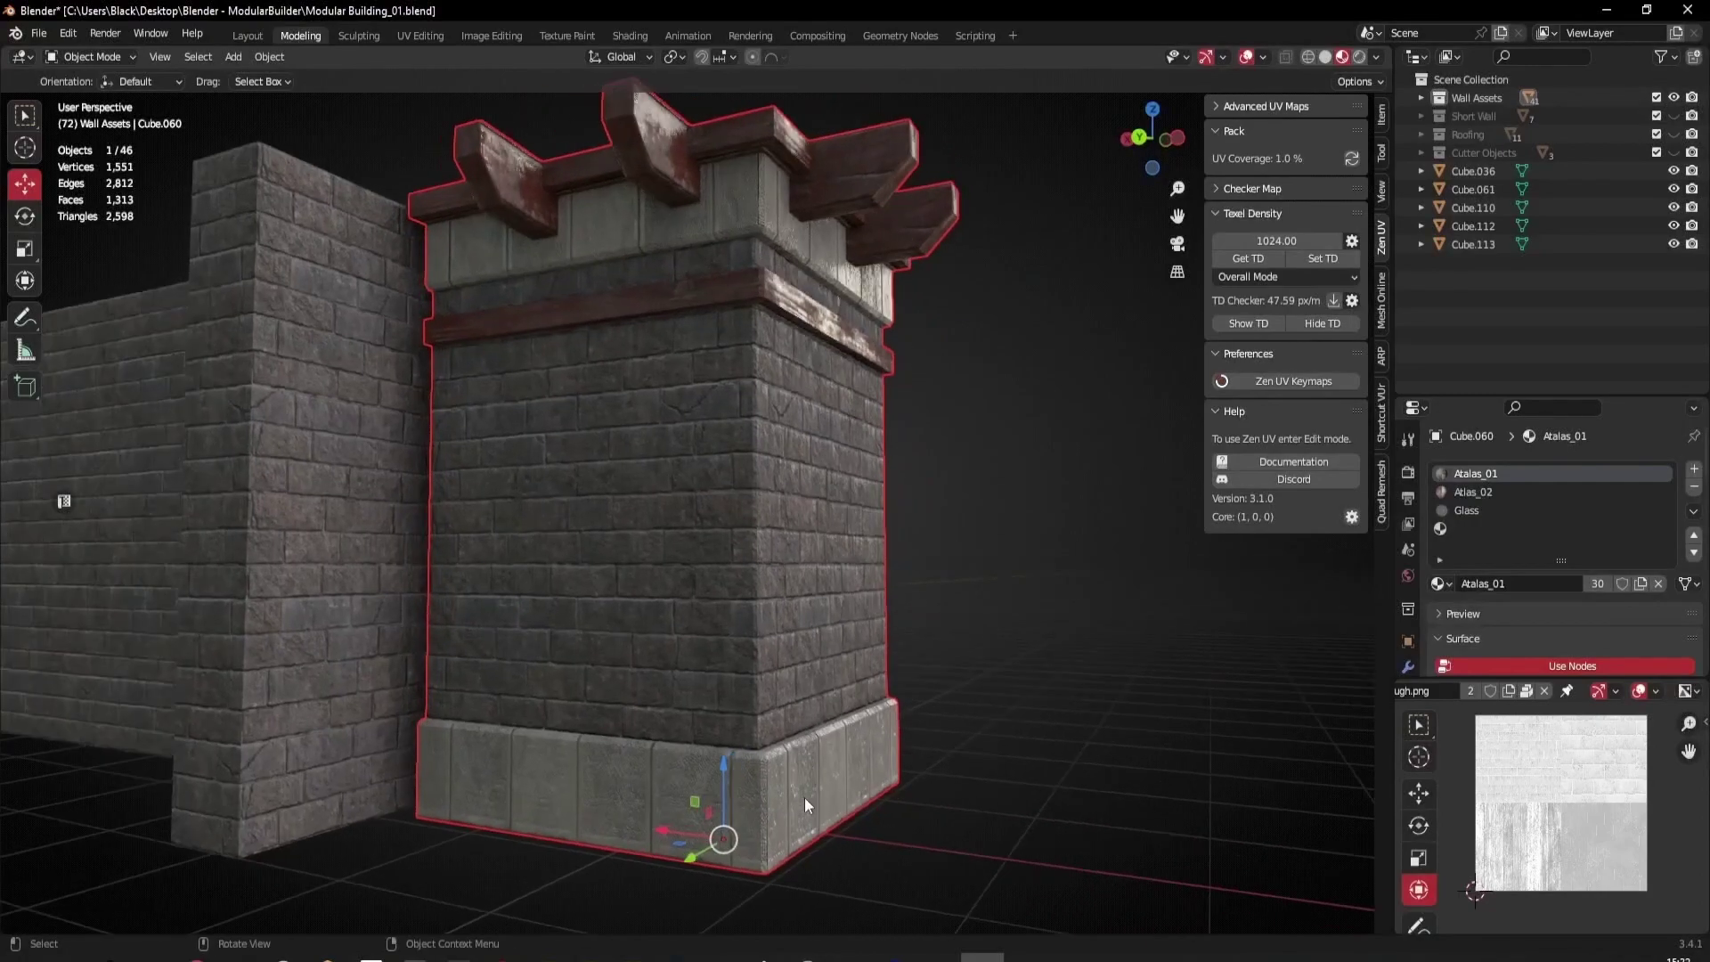
- Highlight the narrow brick face strips wrapping the decorated corner's outer edge in Edit Mode, and compare them with the window and door walls
key(Tab)
middle_drag(777, 251, 749, 287)
scroll(755, 706, up, 1)
middle_drag(747, 705, 722, 478)
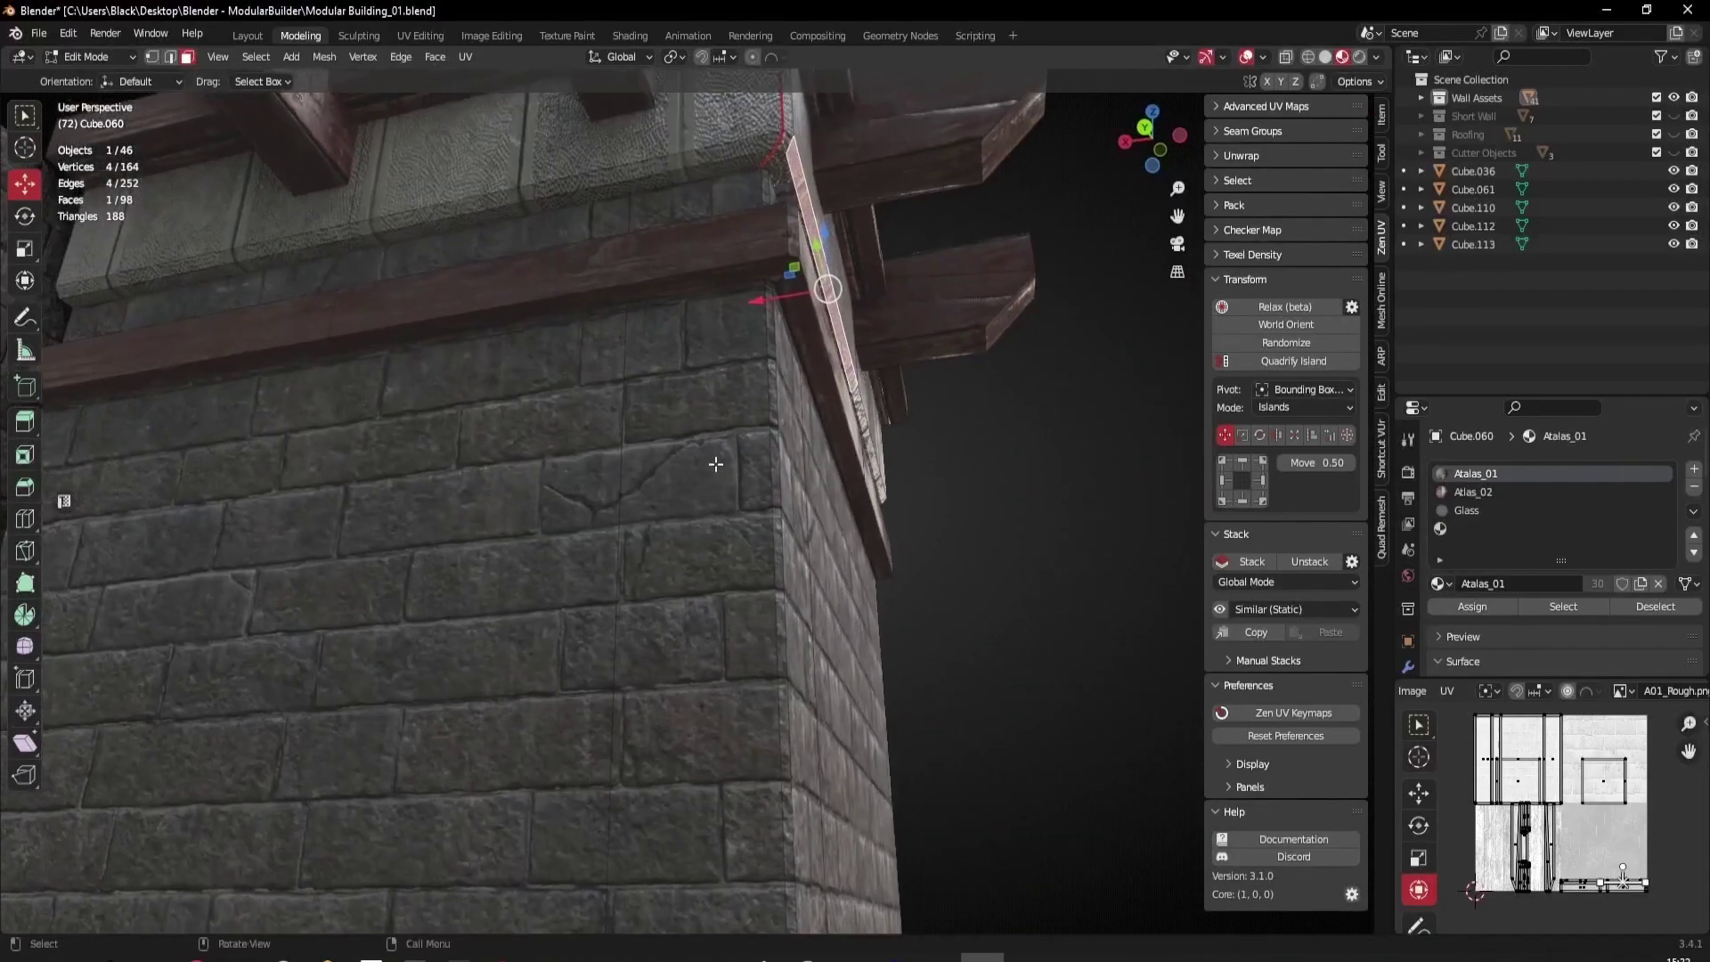
middle_drag(659, 581, 646, 692)
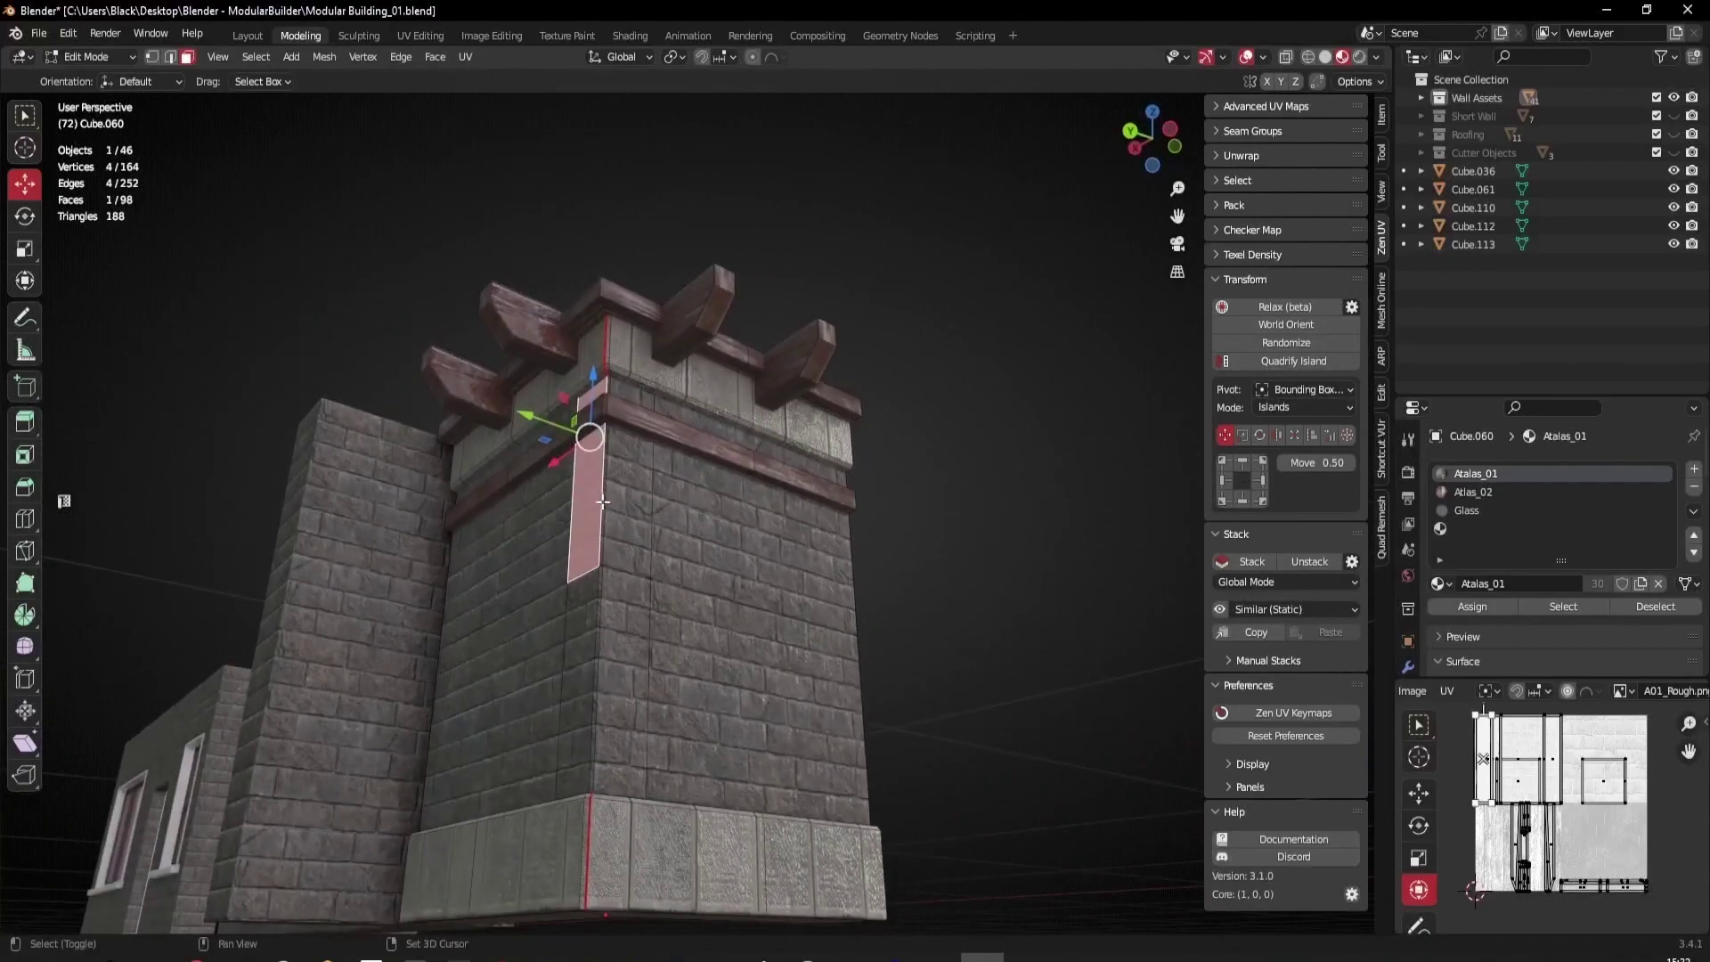
shift+middle_drag(605, 501, 557, 487)
scroll(557, 487, up, 4)
scroll(609, 656, down, 4)
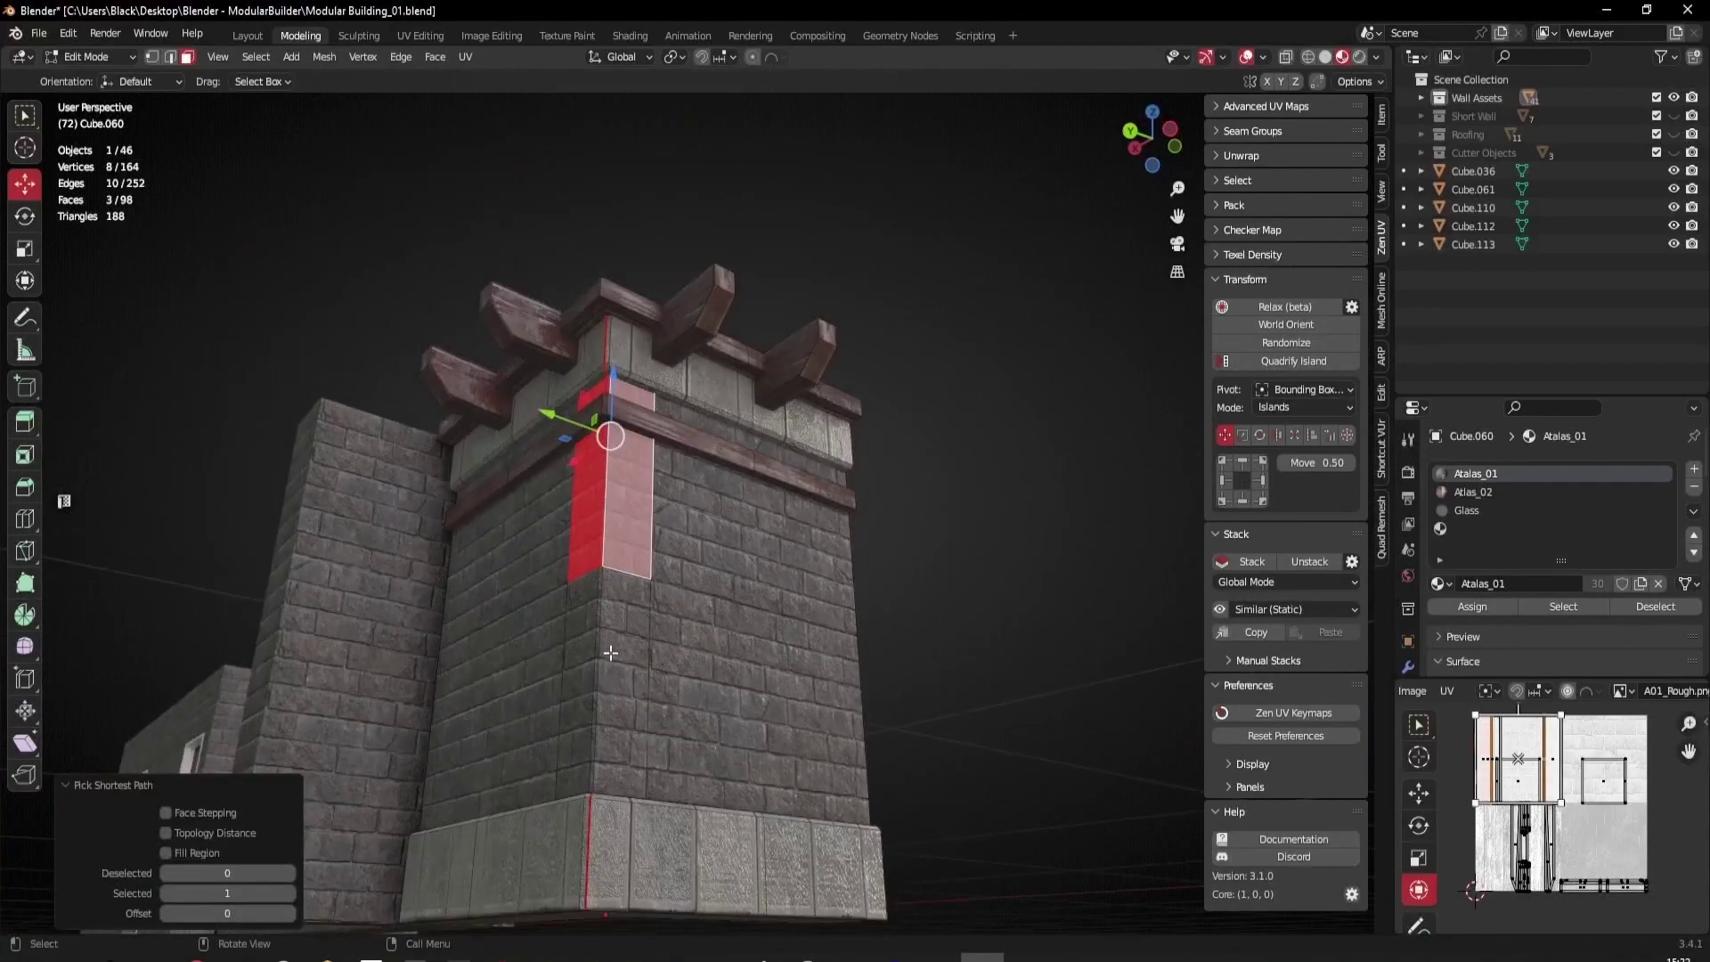
mouse_move(648, 694)
middle_down()
mouse_move(622, 553)
mouse_move(725, 724)
mouse_move(655, 718)
middle_up()
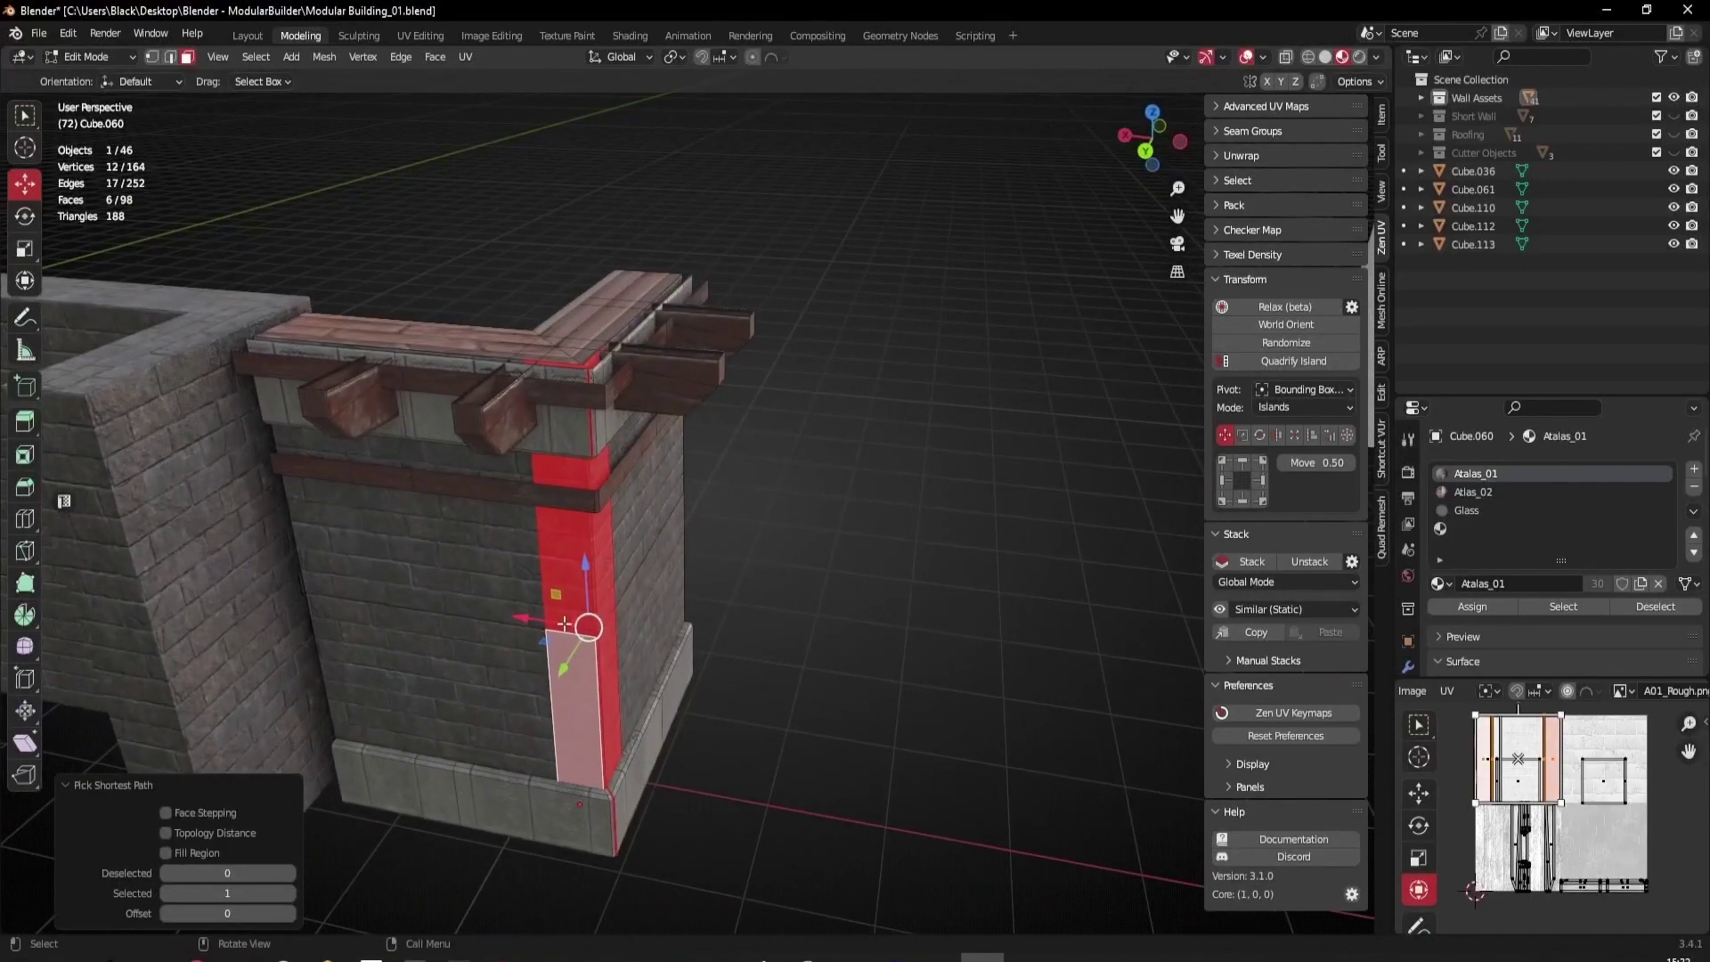
middle_drag(648, 630, 705, 569)
scroll(606, 553, up, 4)
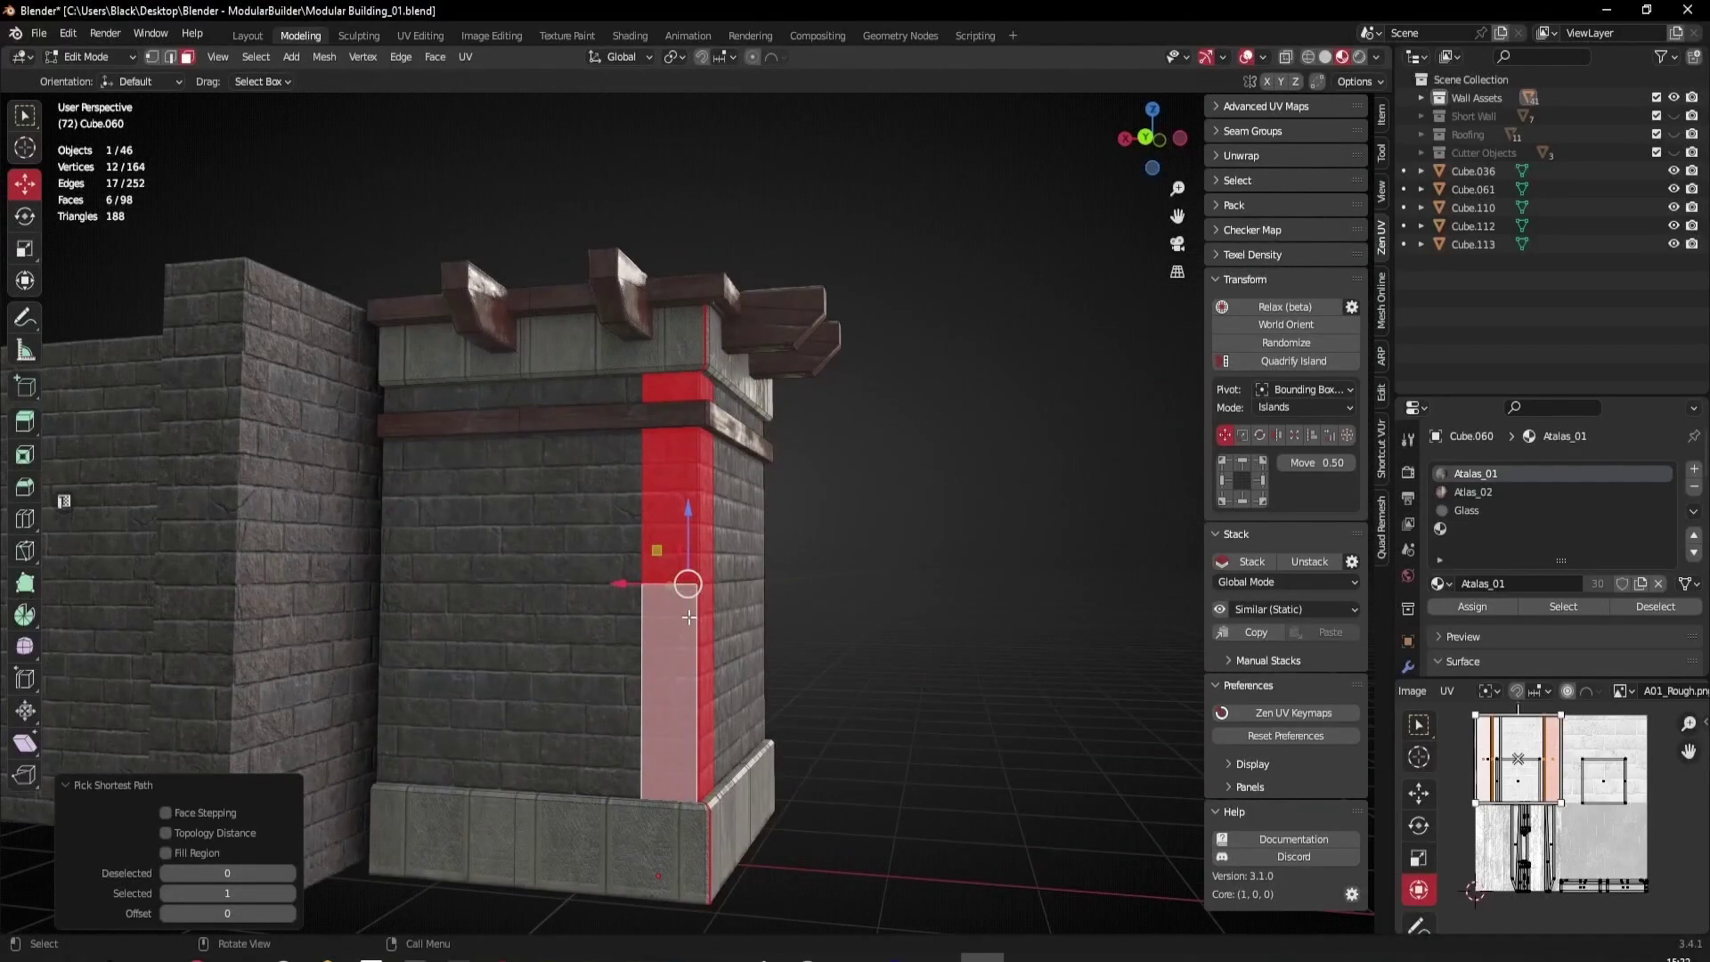
scroll(689, 617, down, 10)
middle_drag(641, 631, 667, 714)
scroll(657, 659, up, 5)
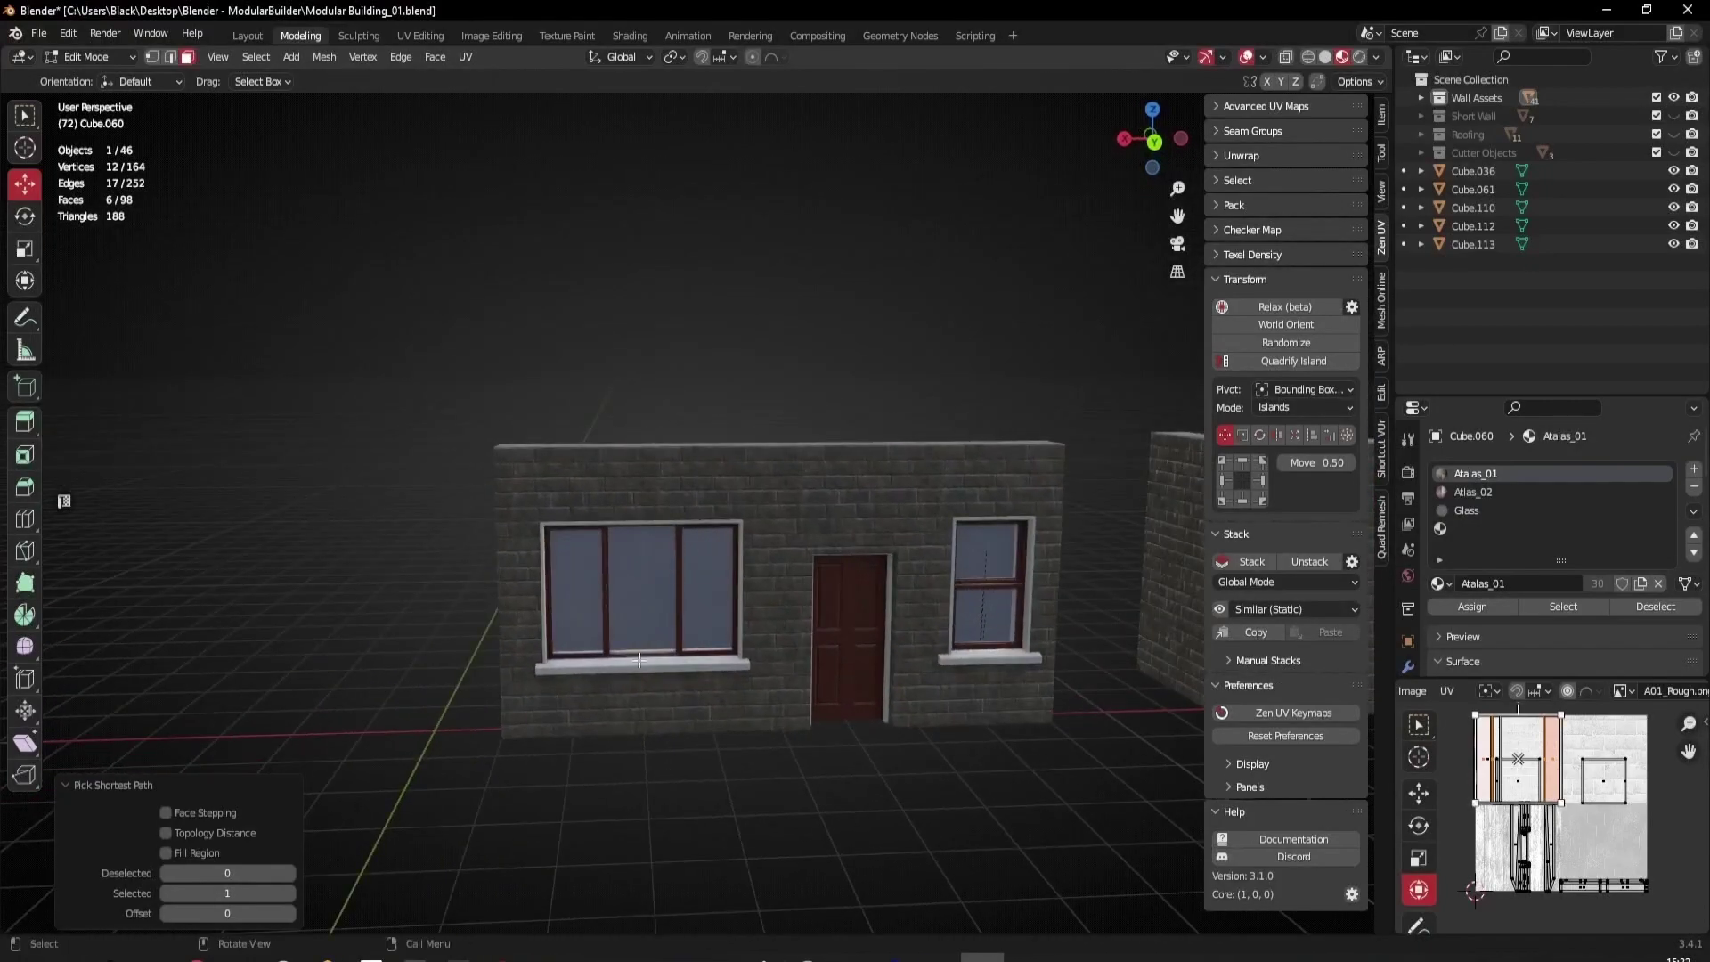
middle_drag(633, 653, 598, 445)
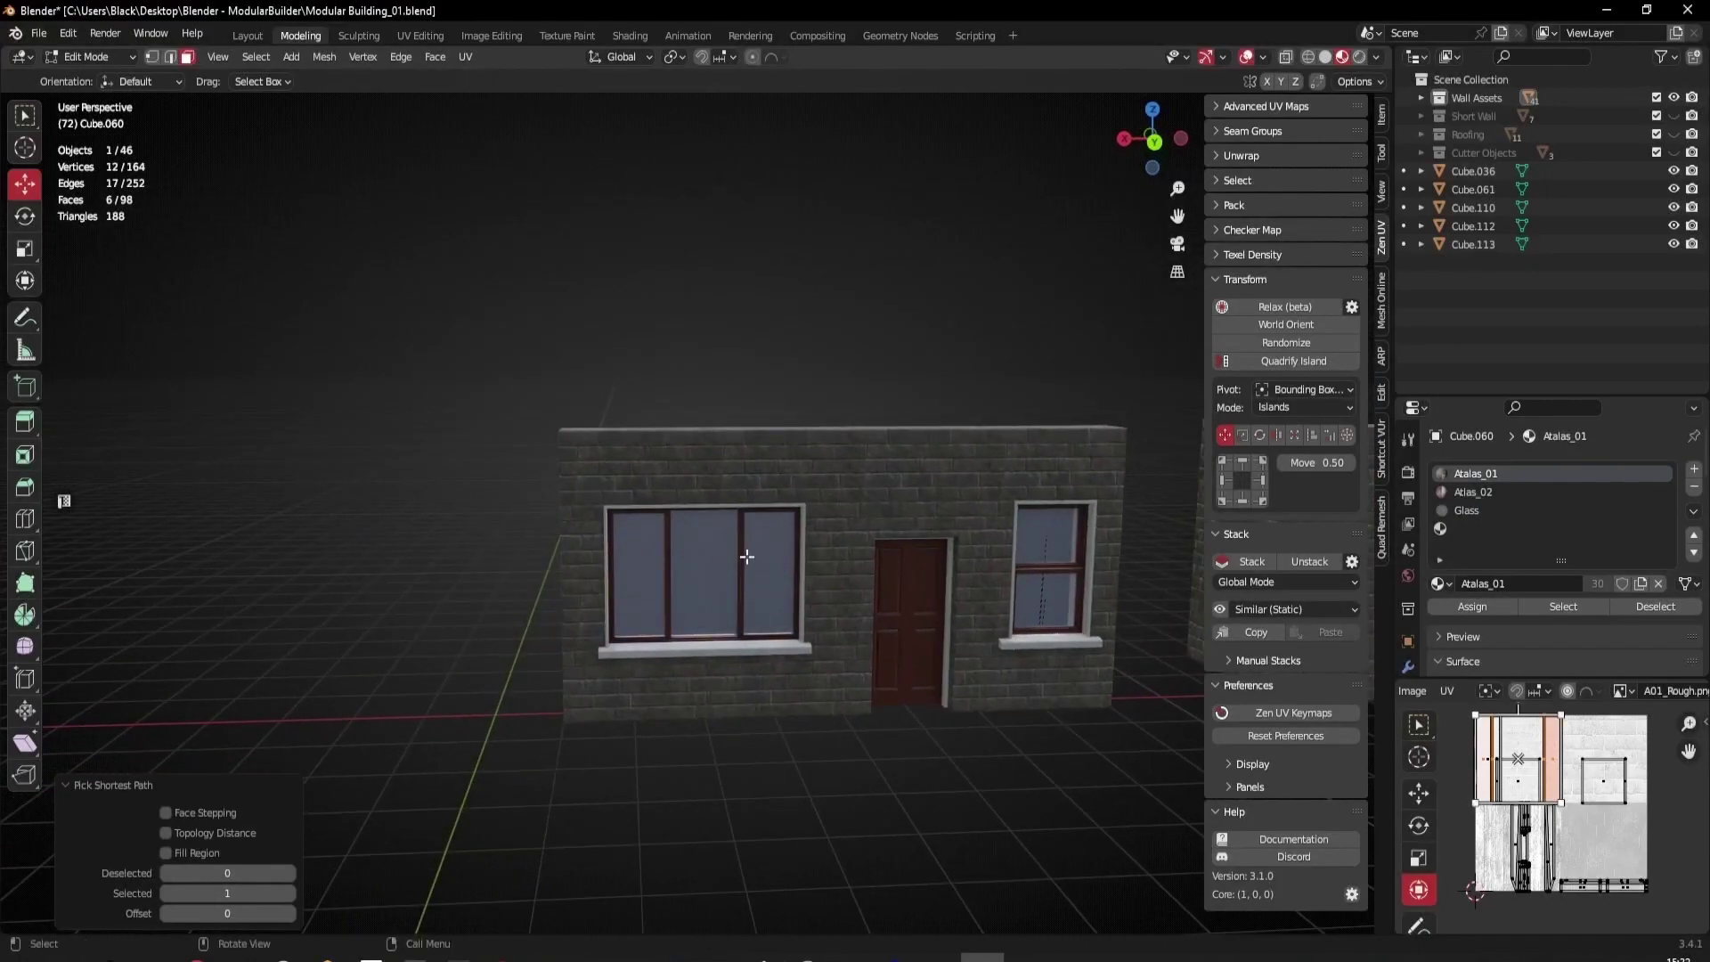
middle_drag(732, 602, 766, 595)
scroll(789, 620, down, 2)
key(Tab)
- Duplicate the plain brick corner wall and place the copy along X past the three-pane window end of the facade
shift+middle_drag(844, 675, 621, 670)
click(942, 584)
middle_drag(942, 584, 874, 644)
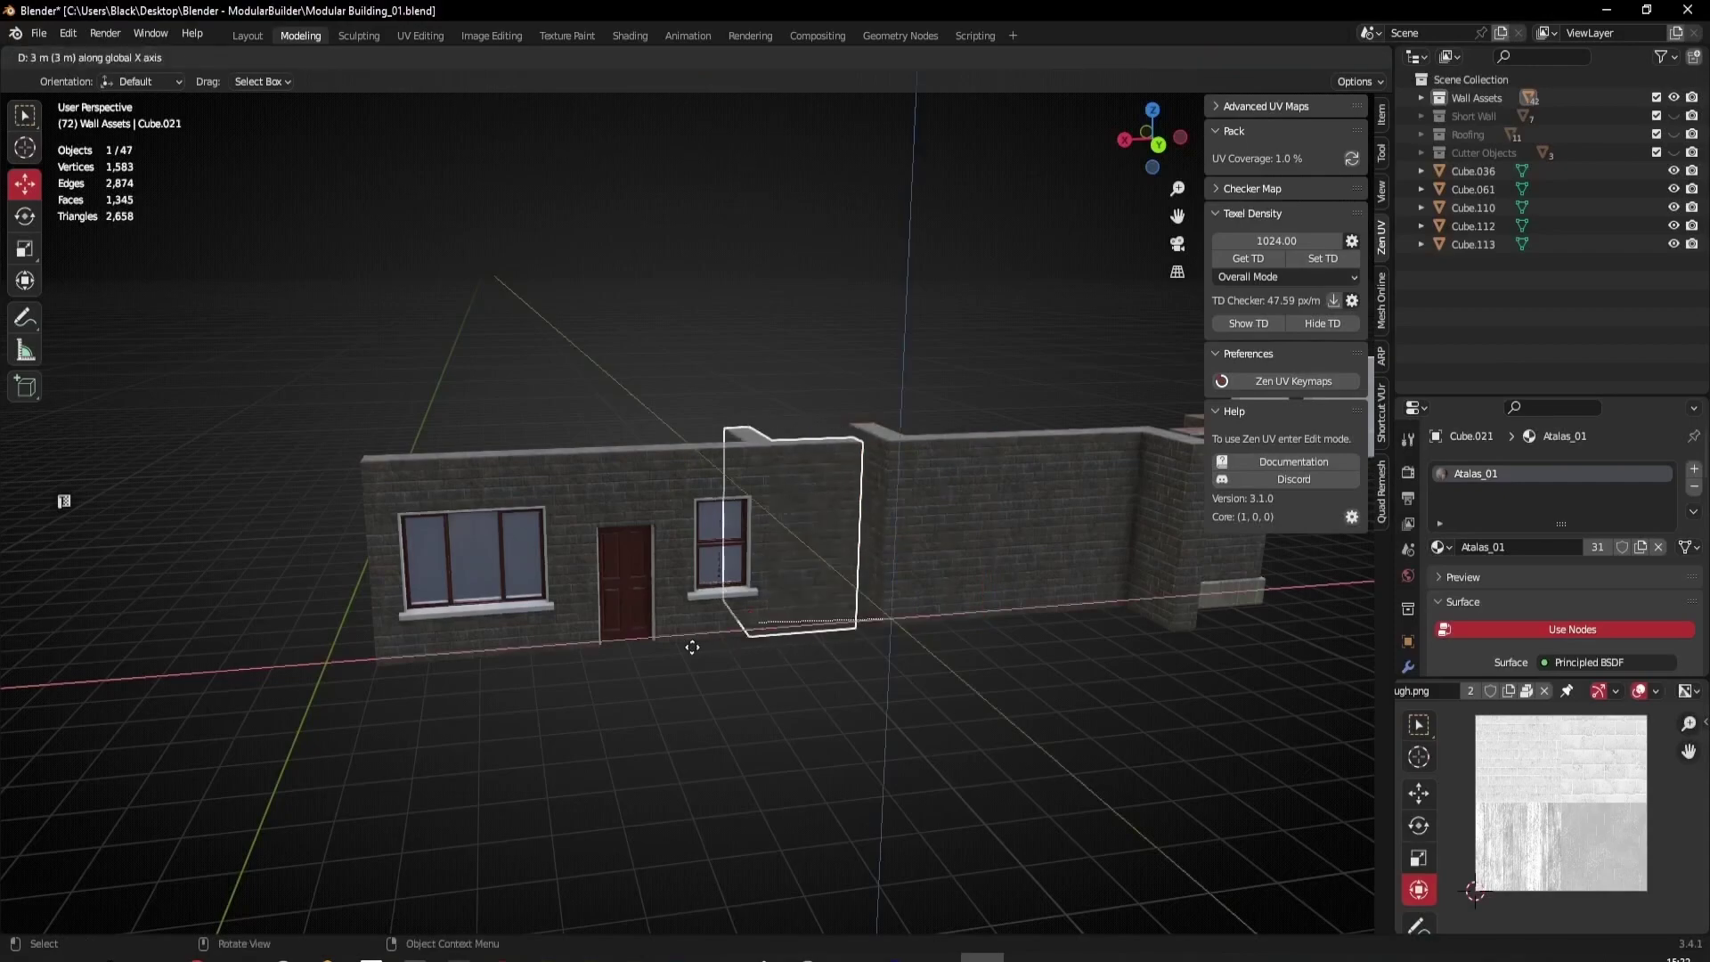
click(31, 750)
shift+middle_drag(315, 646, 630, 629)
scroll(393, 581, up, 1)
middle_drag(394, 579, 664, 734)
click(581, 793)
middle_drag(580, 792, 910, 785)
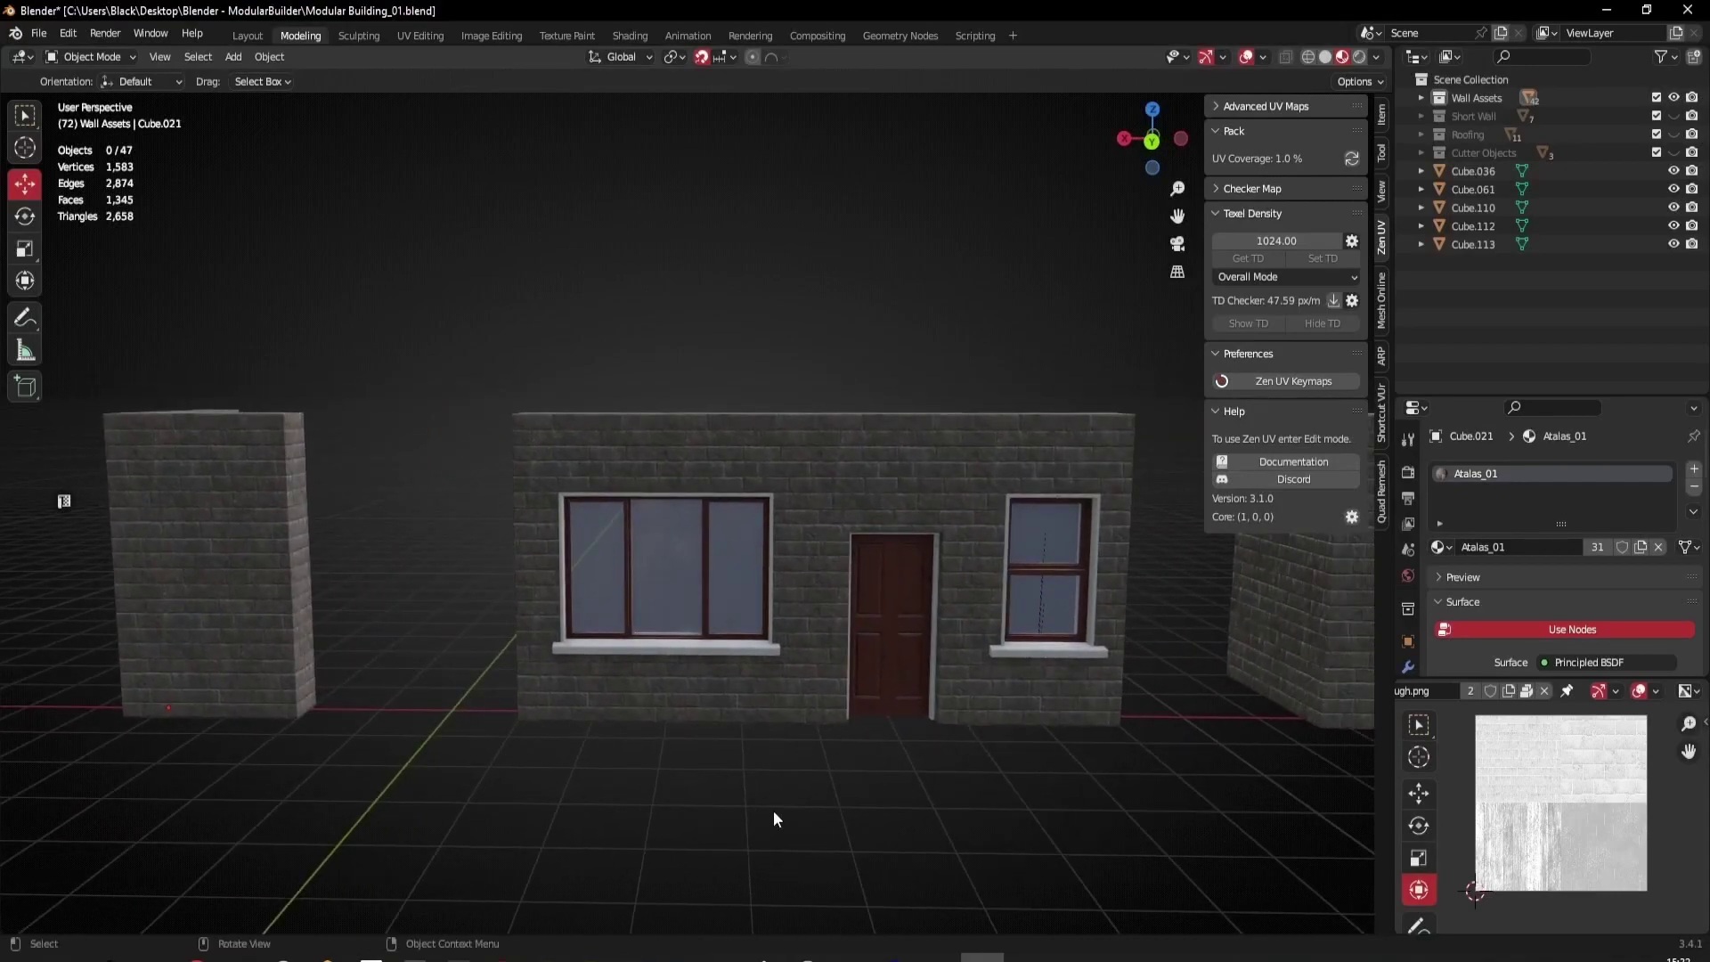
- Duplicate the three-pane window wall together with its frame and sill, and place the copy flush against the duplicated corner wall
drag(774, 824, 521, 413)
middle_drag(521, 413, 613, 584)
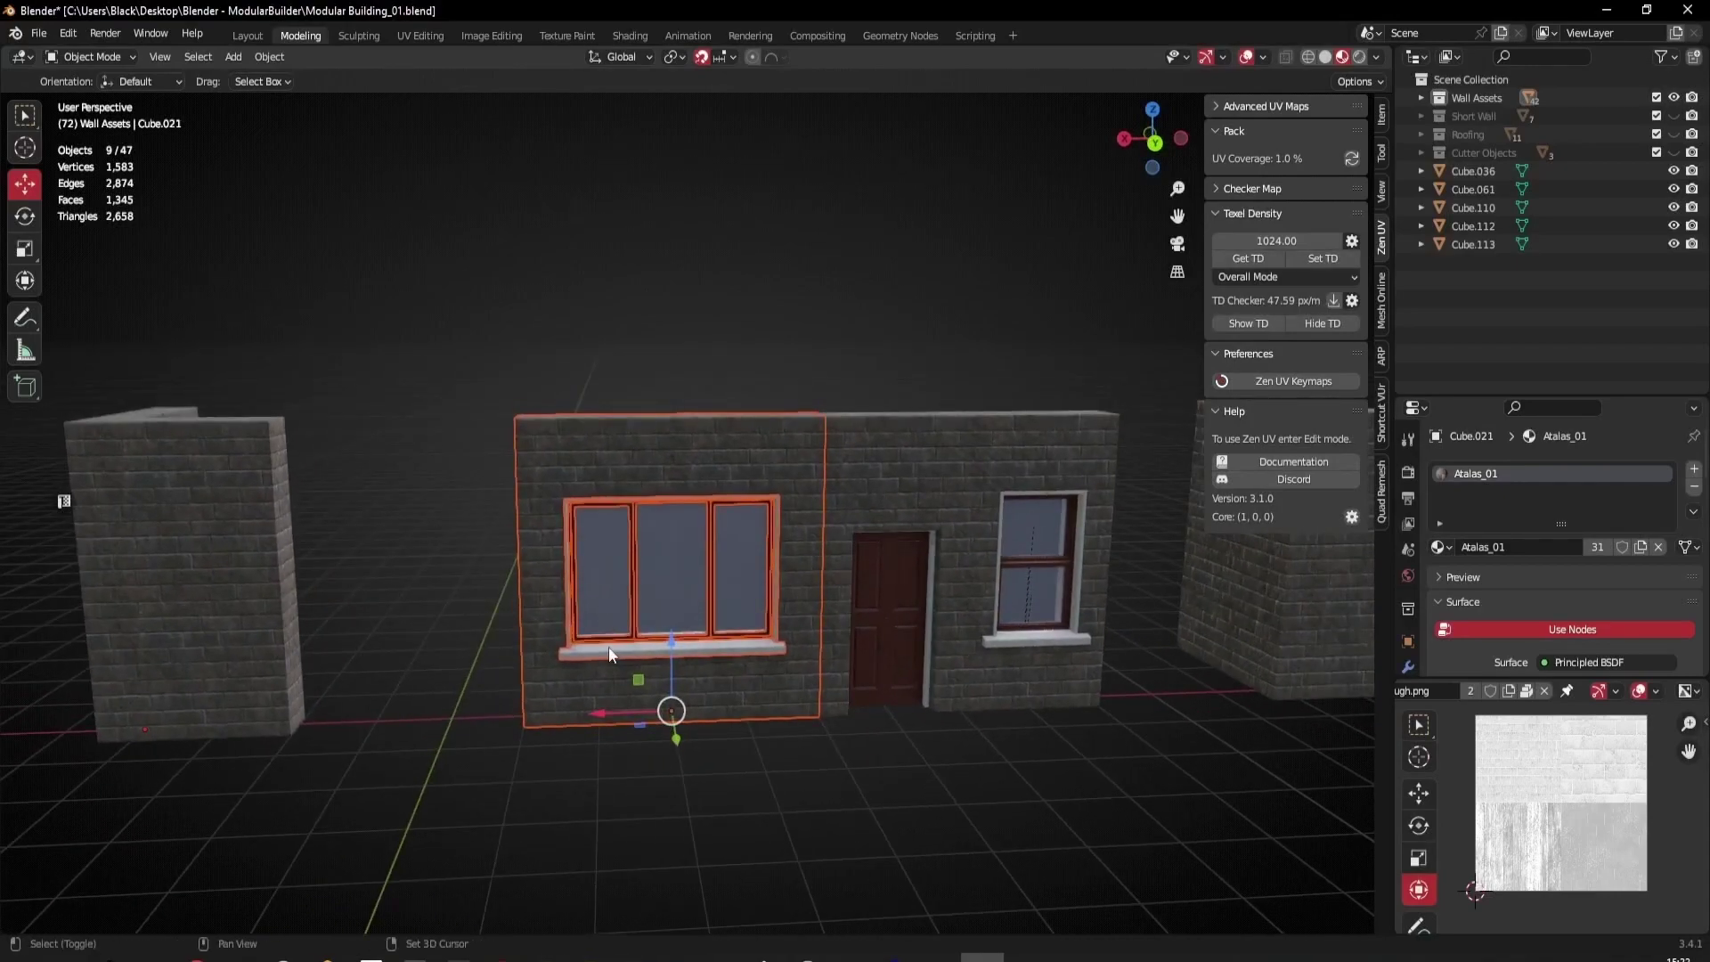
key(shift+d)
click(399, 616)
scroll(199, 367, down, 2)
drag(199, 367, 526, 742)
drag(435, 657, 198, 640)
shift+middle_drag(418, 781, 723, 765)
click(723, 766)
scroll(591, 674, up, 2)
middle_drag(591, 665, 802, 700)
click(682, 675)
drag(803, 700, 621, 412)
middle_drag(704, 499, 691, 536)
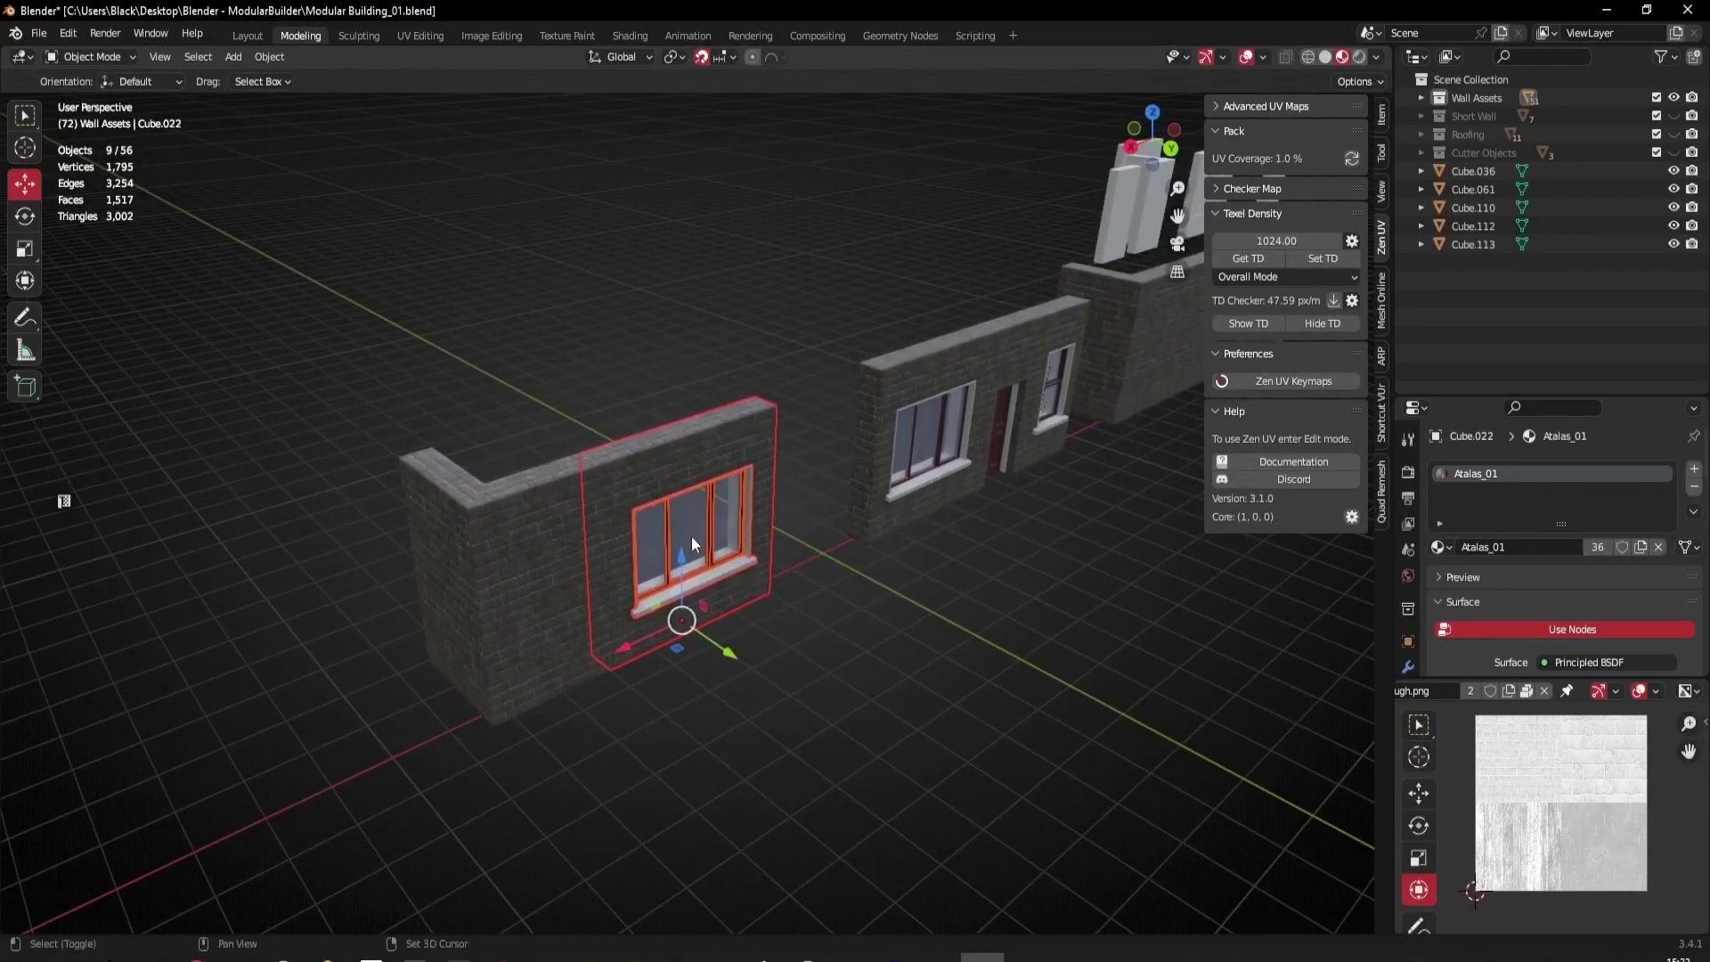
- Duplicate the window wall assembly 5 m in X and -4 m in Y, and rotate the copy -90° about Z
key(shift+d)
click(394, 575)
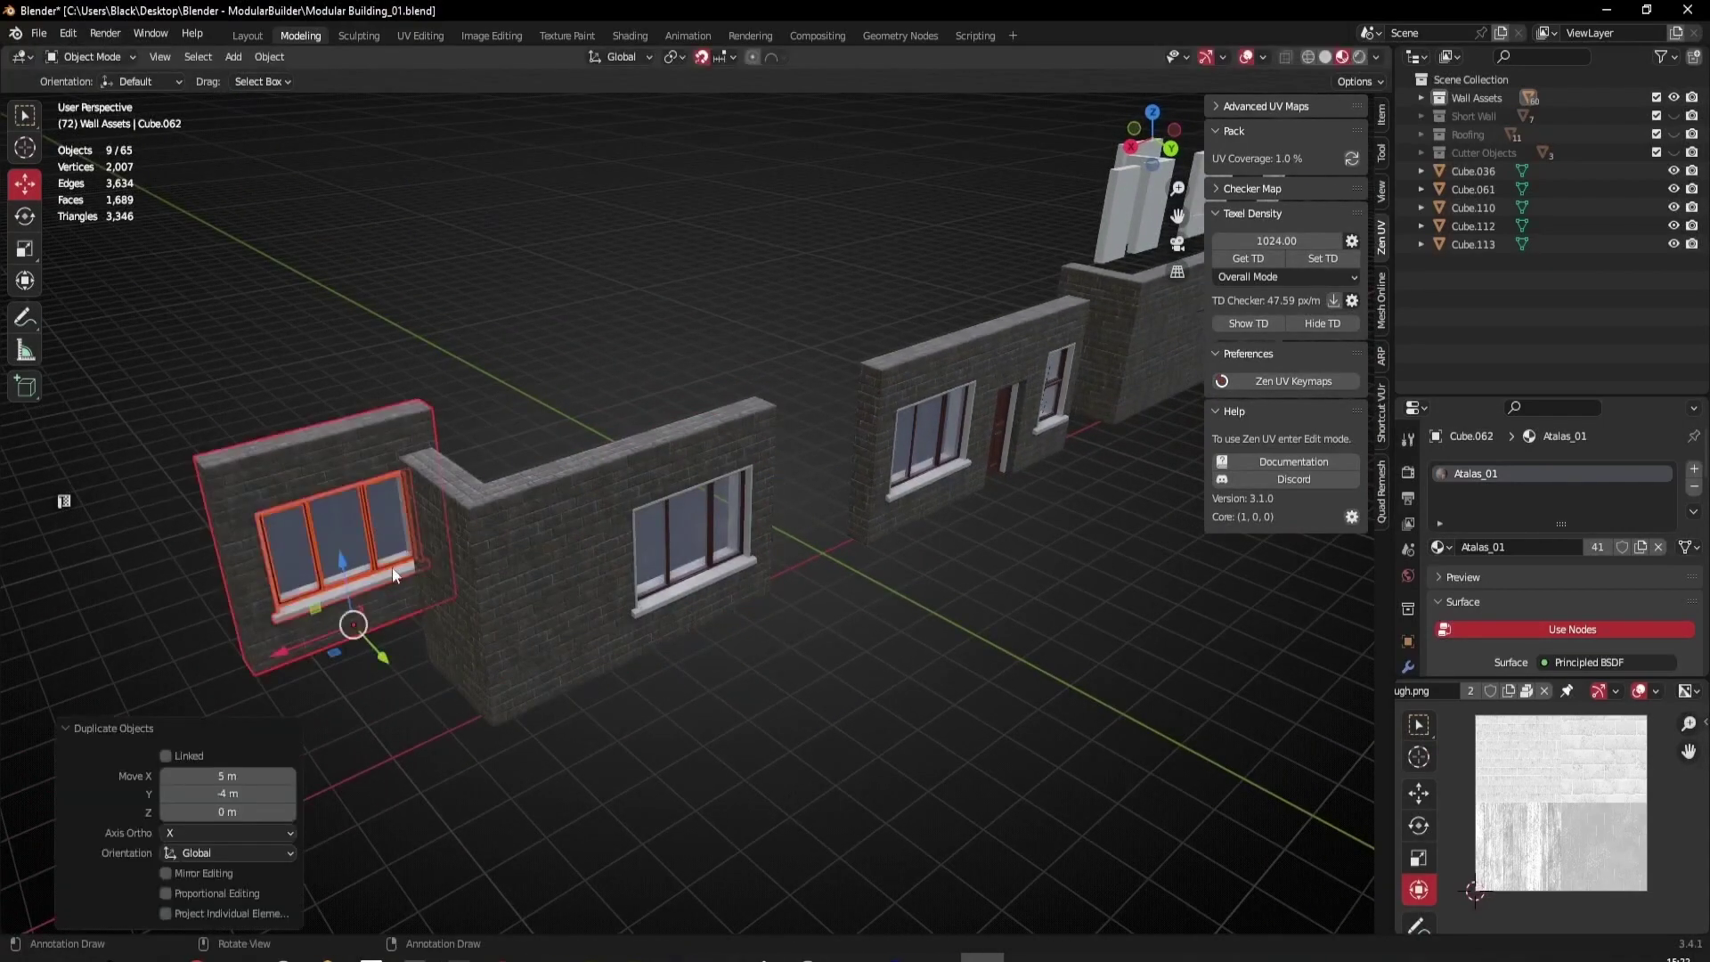
click(24, 219)
middle_drag(267, 401, 509, 707)
drag(426, 717, 397, 723)
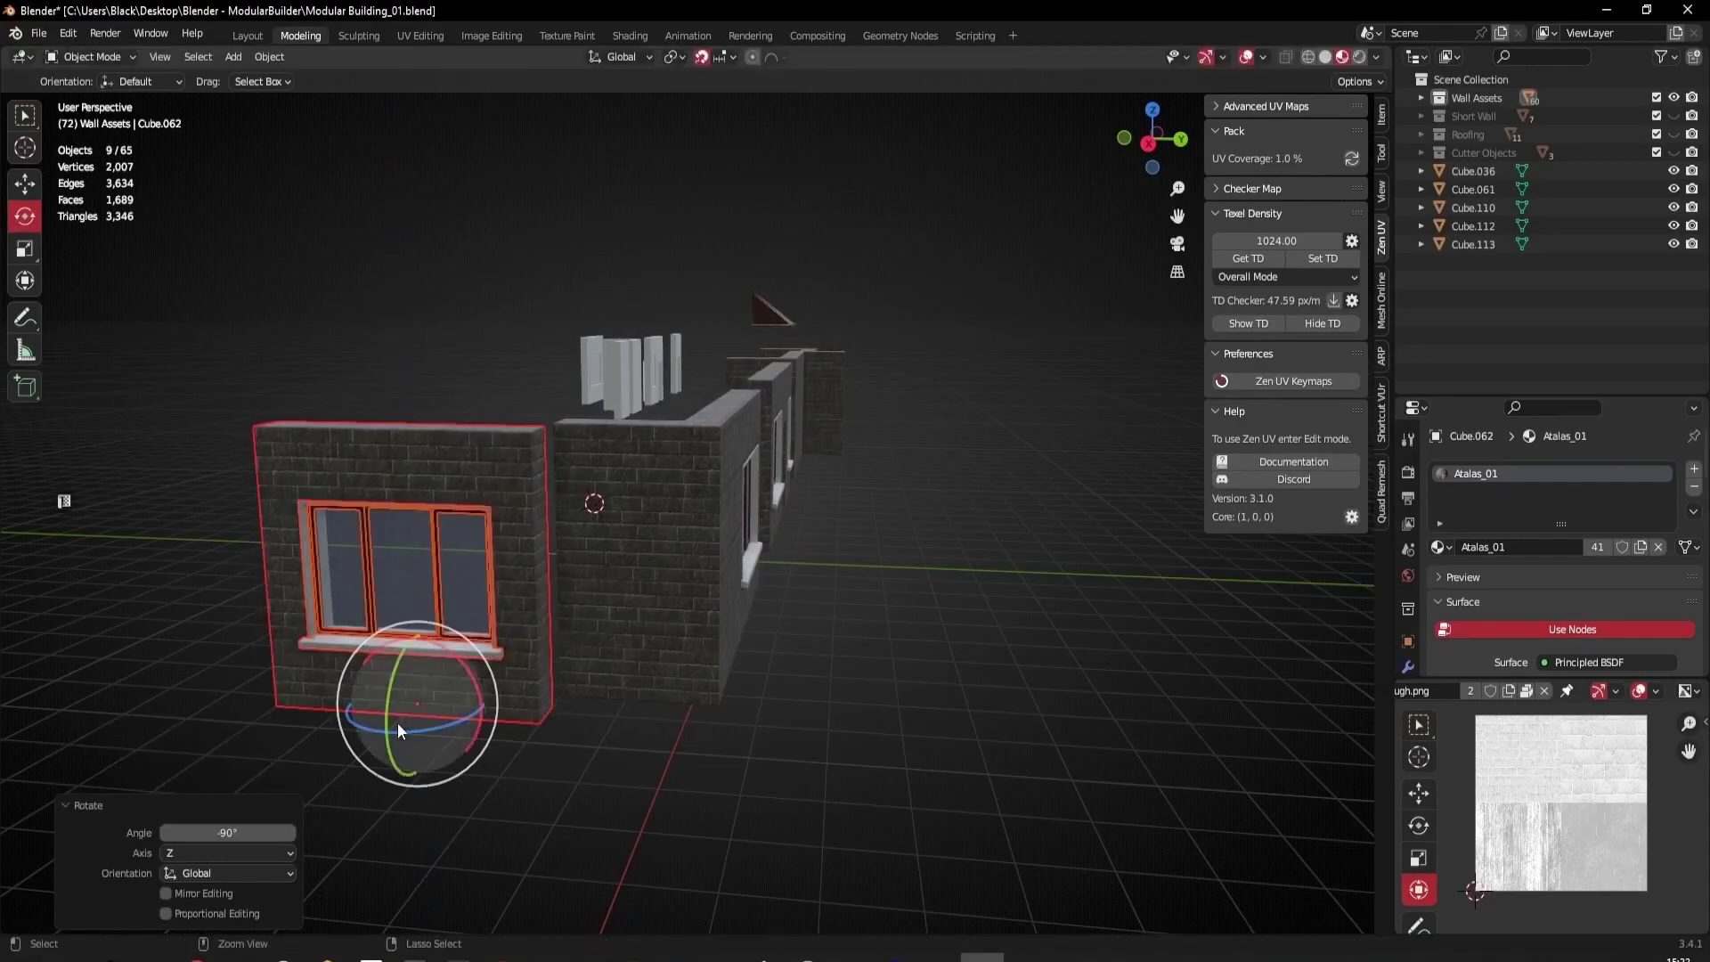
- Position the rotated window wall assembly flush against the other side of the corner wall
middle_drag(397, 723, 382, 552)
drag(315, 724, 360, 696)
click(721, 724)
middle_drag(722, 724, 419, 440)
scroll(579, 585, up, 3)
- Move the brick corner wall 3 m along X, away from the two window walls
click(463, 443)
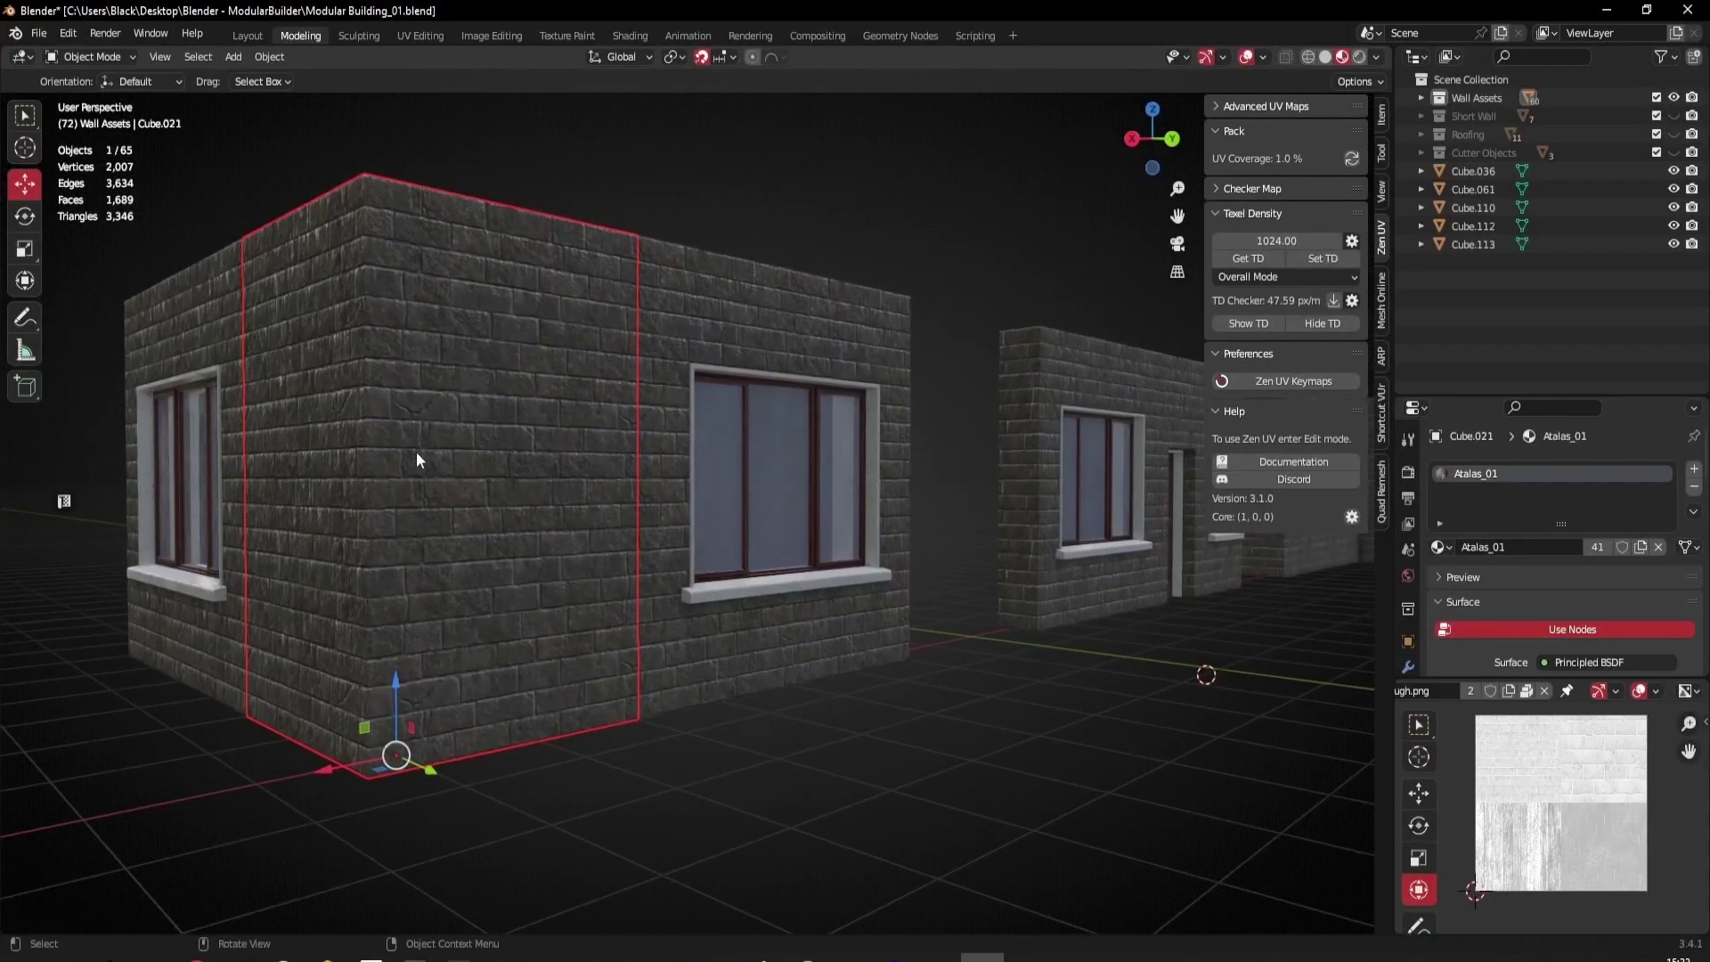
middle_drag(605, 439, 431, 604)
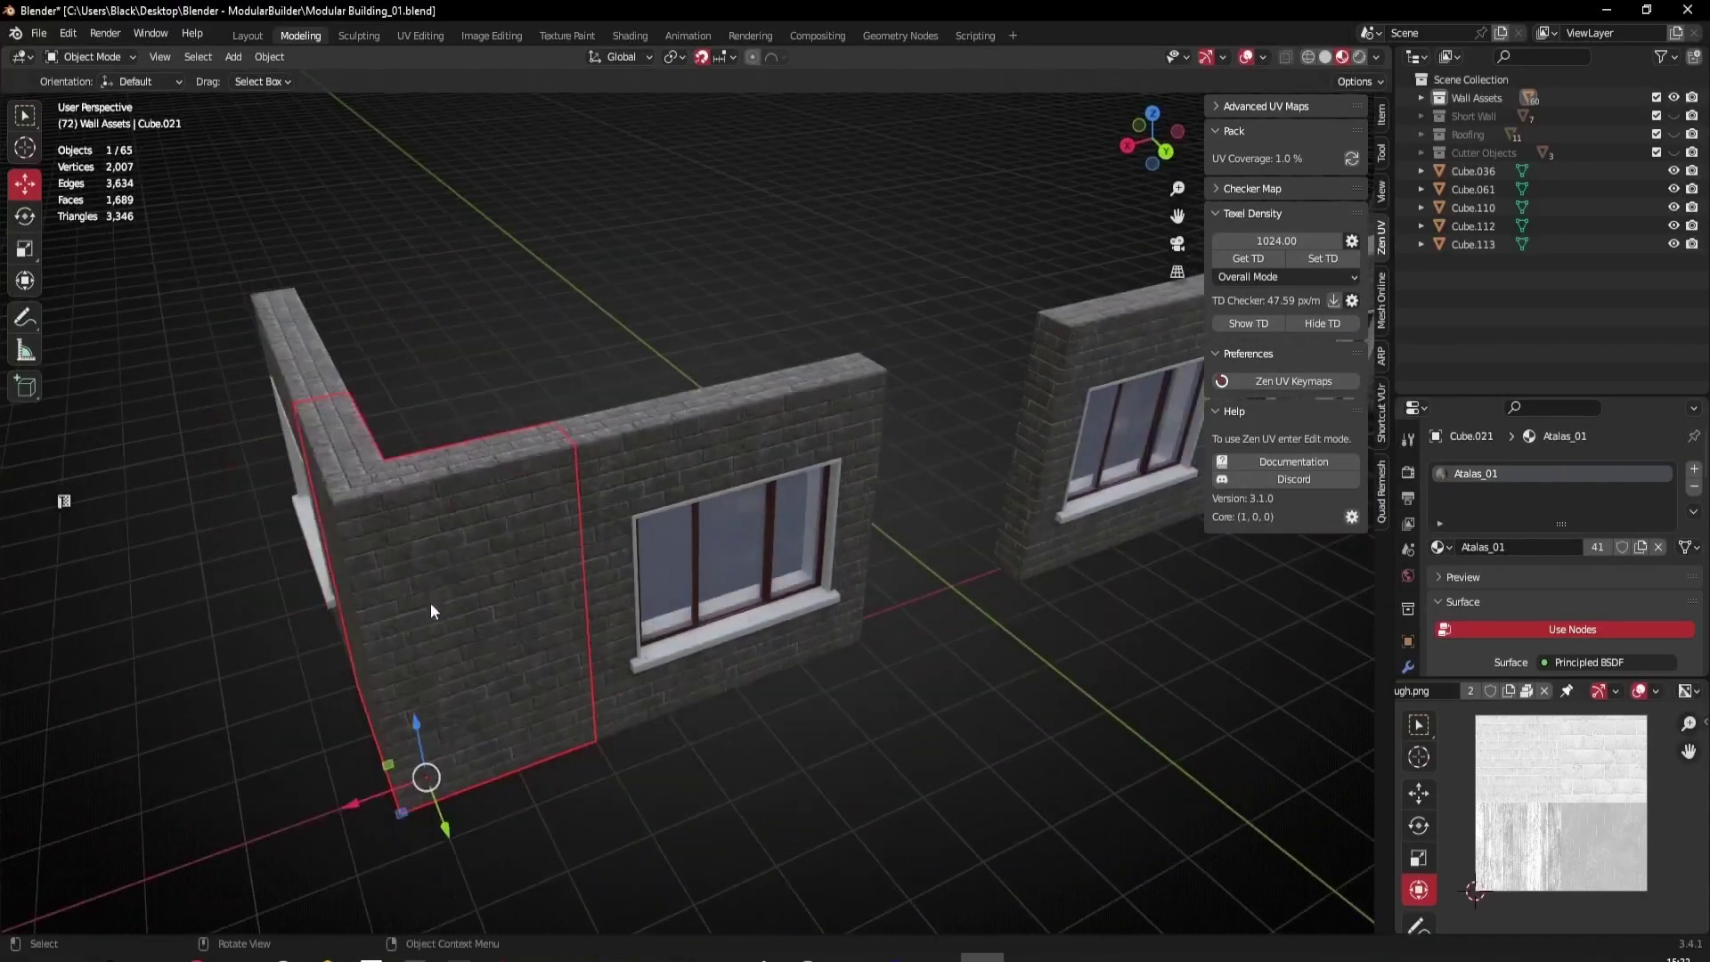
middle_drag(507, 813, 601, 687)
key(g)
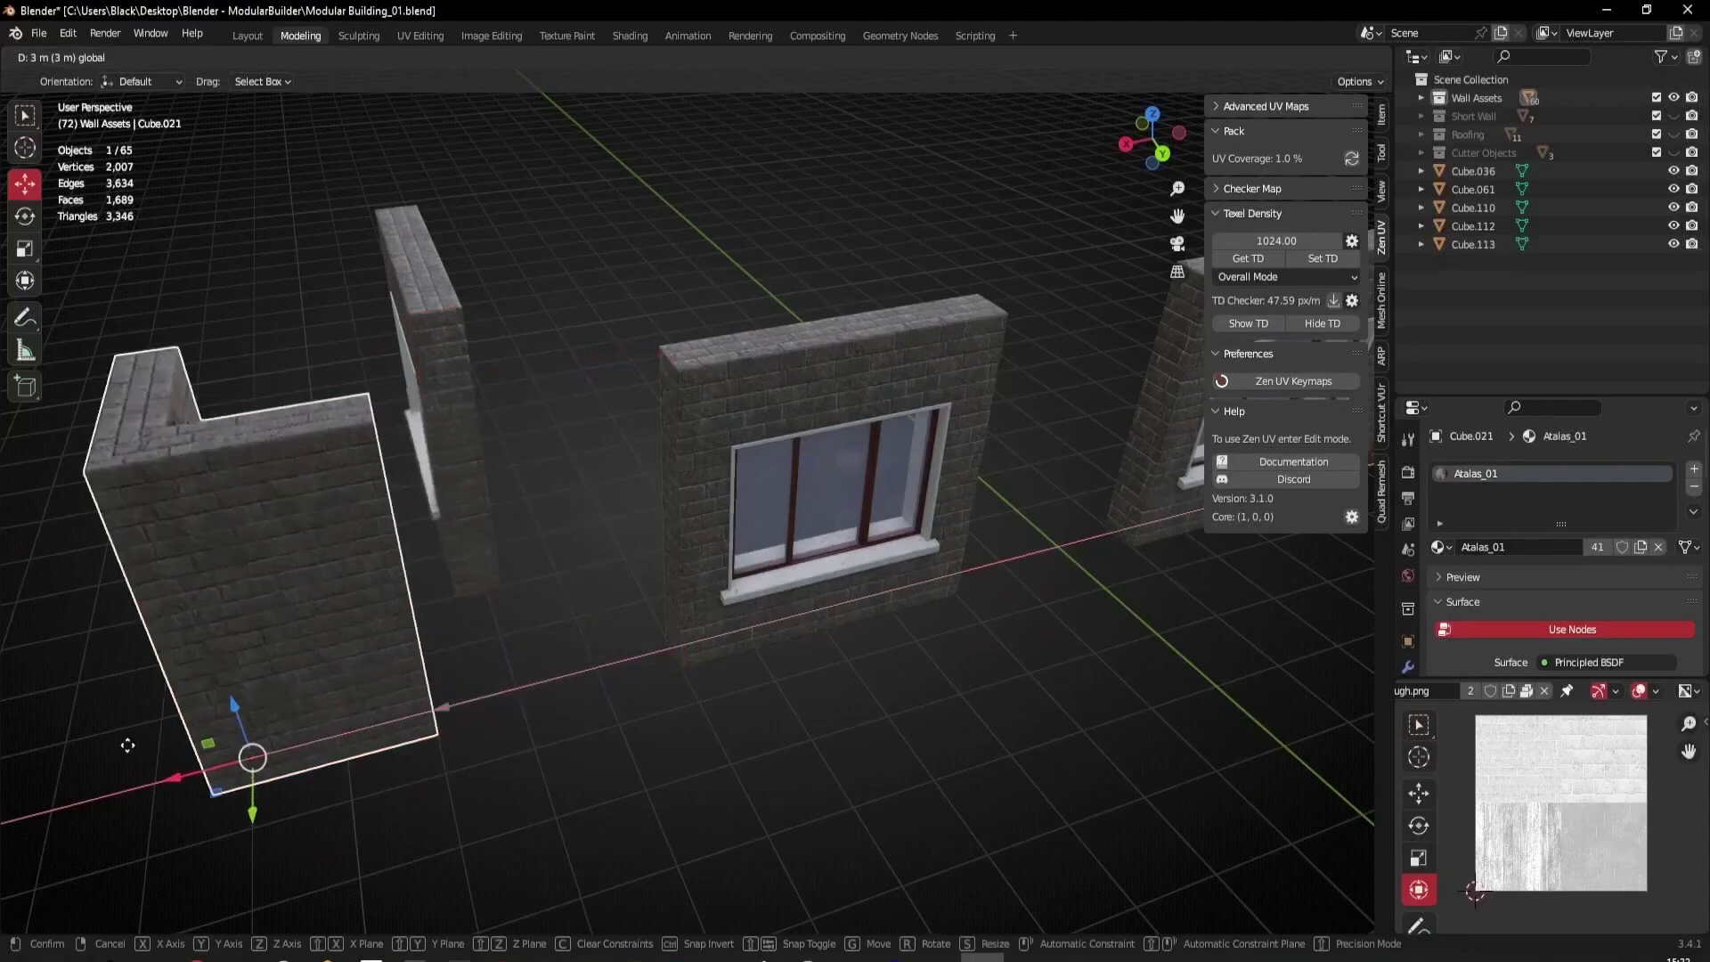
middle_drag(723, 483, 766, 659)
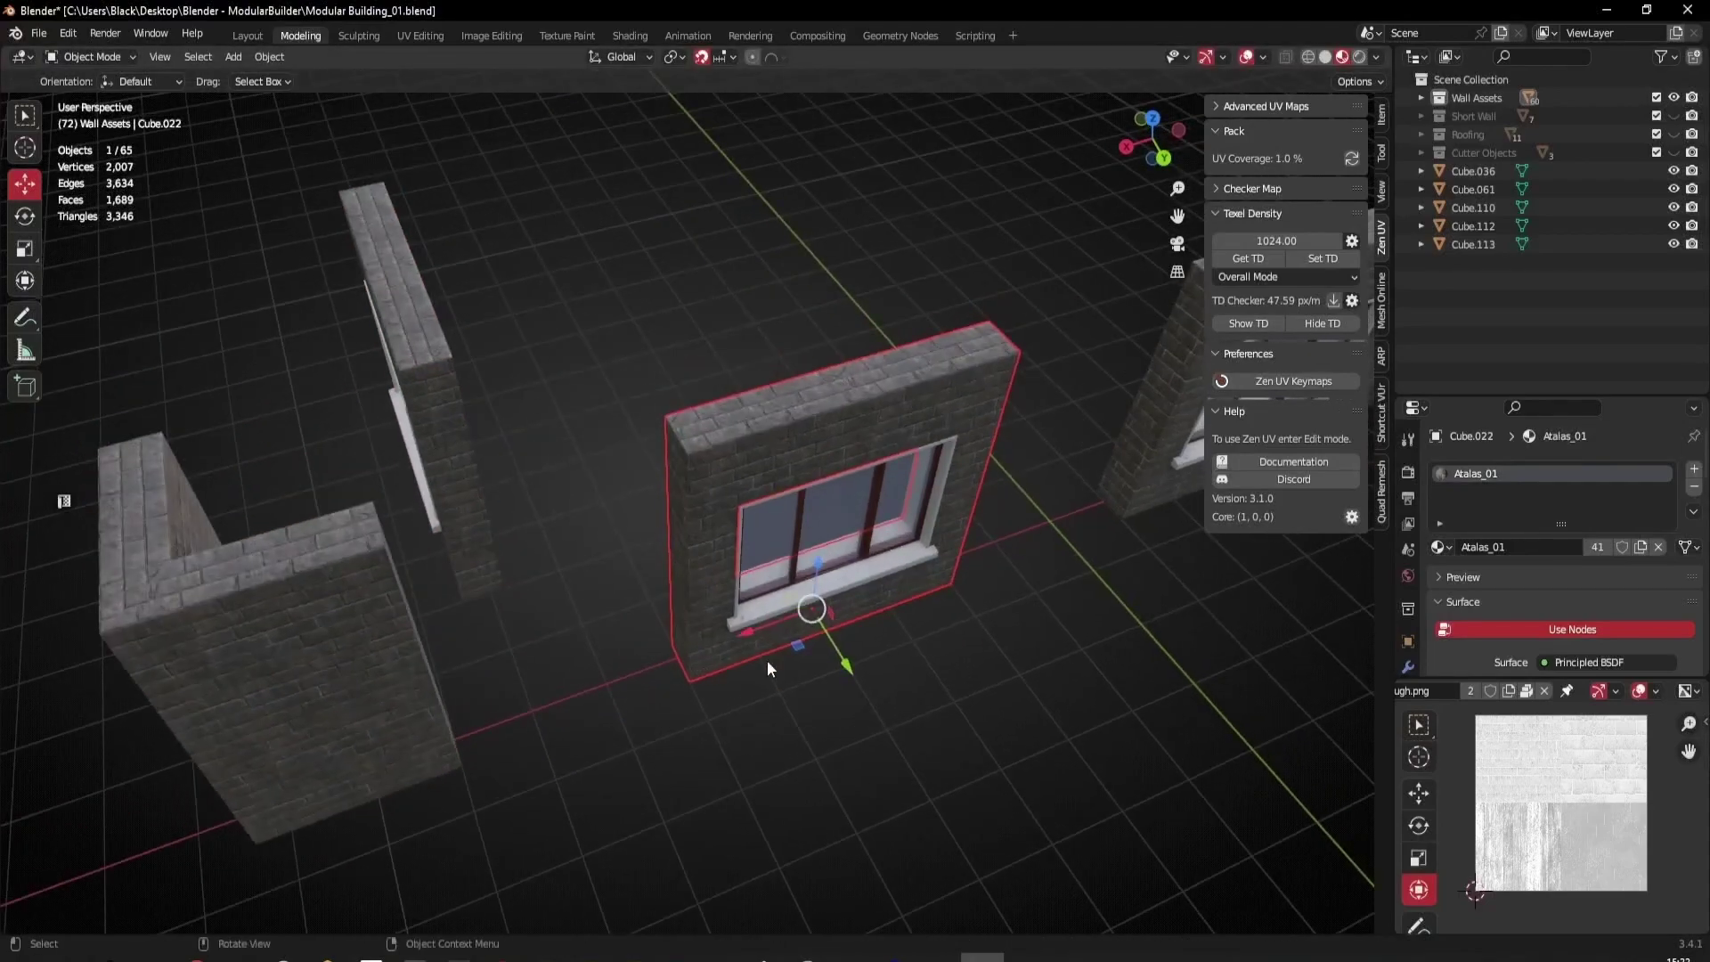
key(g)
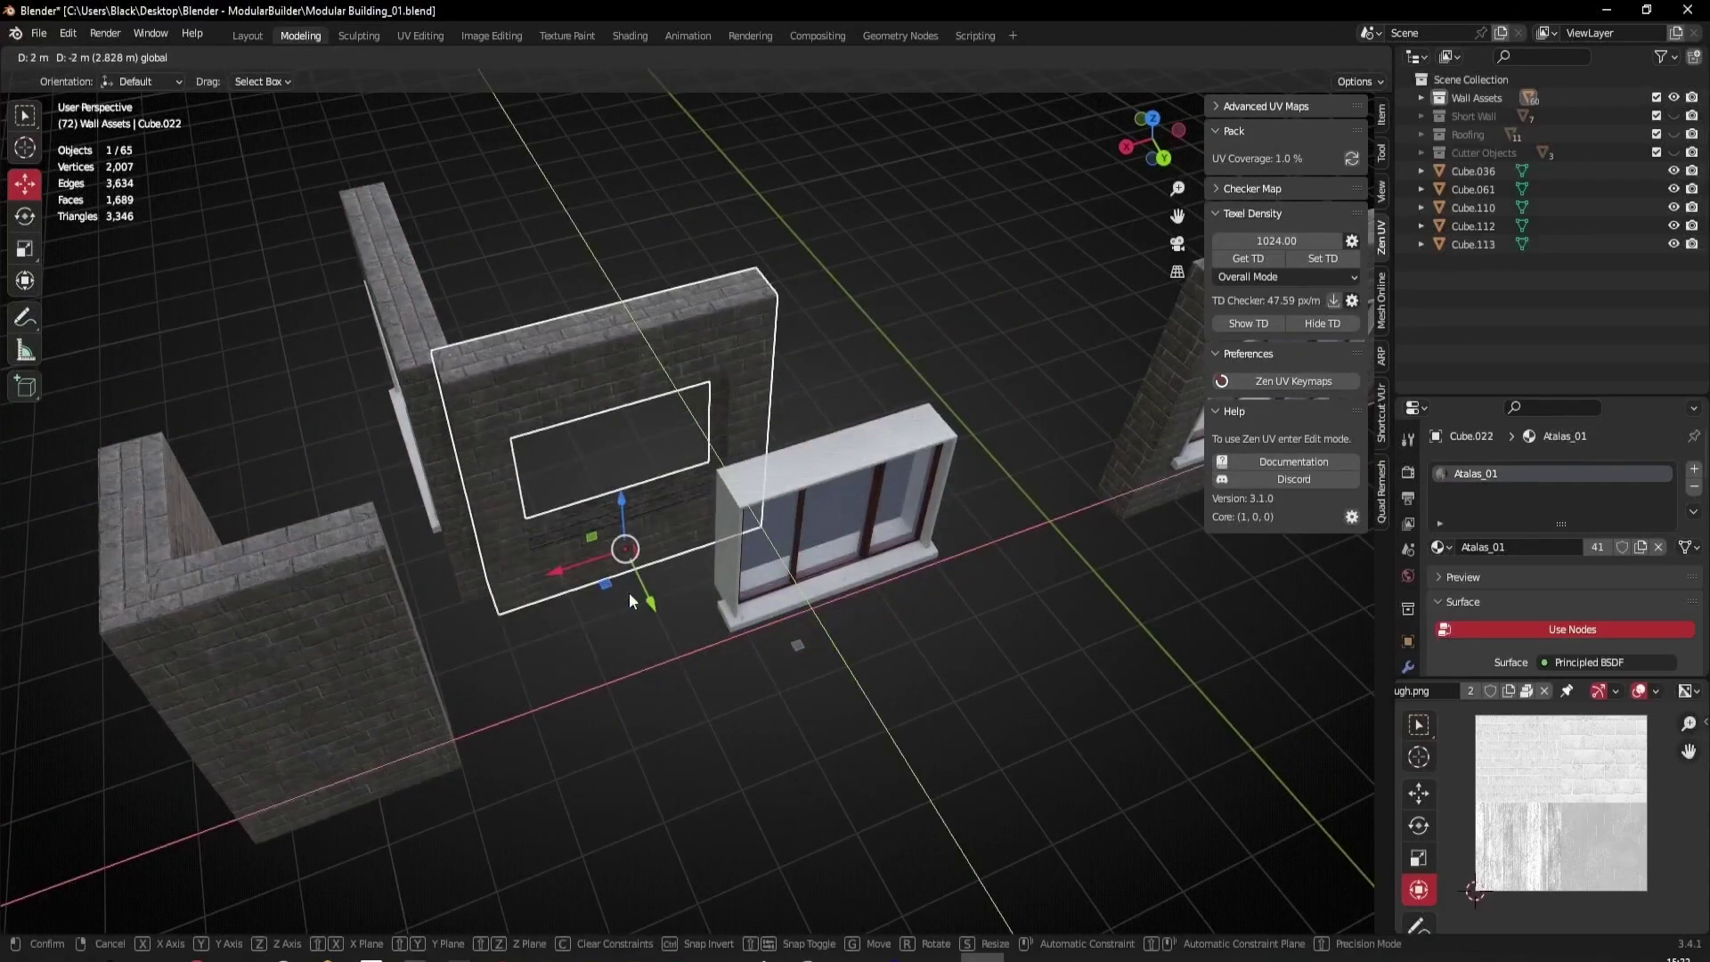
click(994, 776)
- Move the front window wall with its frame and sill to meet the side window wall, and shift the corner wall 1 m along X
drag(665, 338, 666, 340)
key(g)
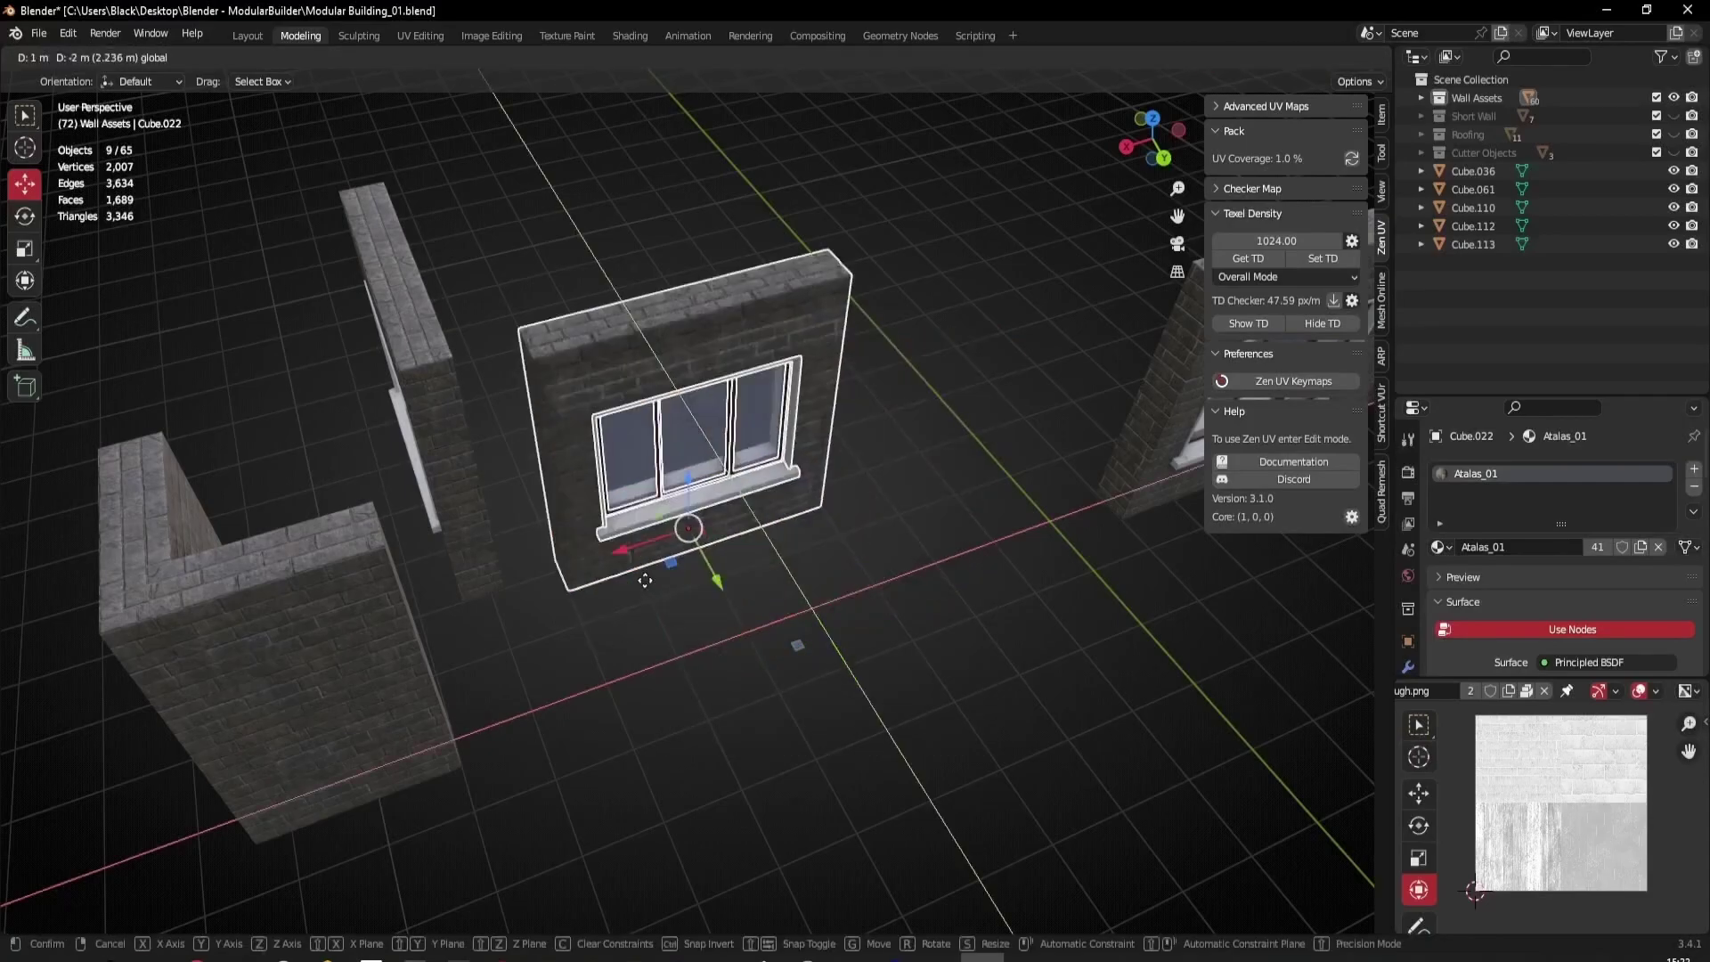
drag(594, 696, 579, 669)
middle_drag(490, 504, 553, 787)
scroll(553, 559, up, 3)
scroll(612, 559, up, 2)
click(445, 643)
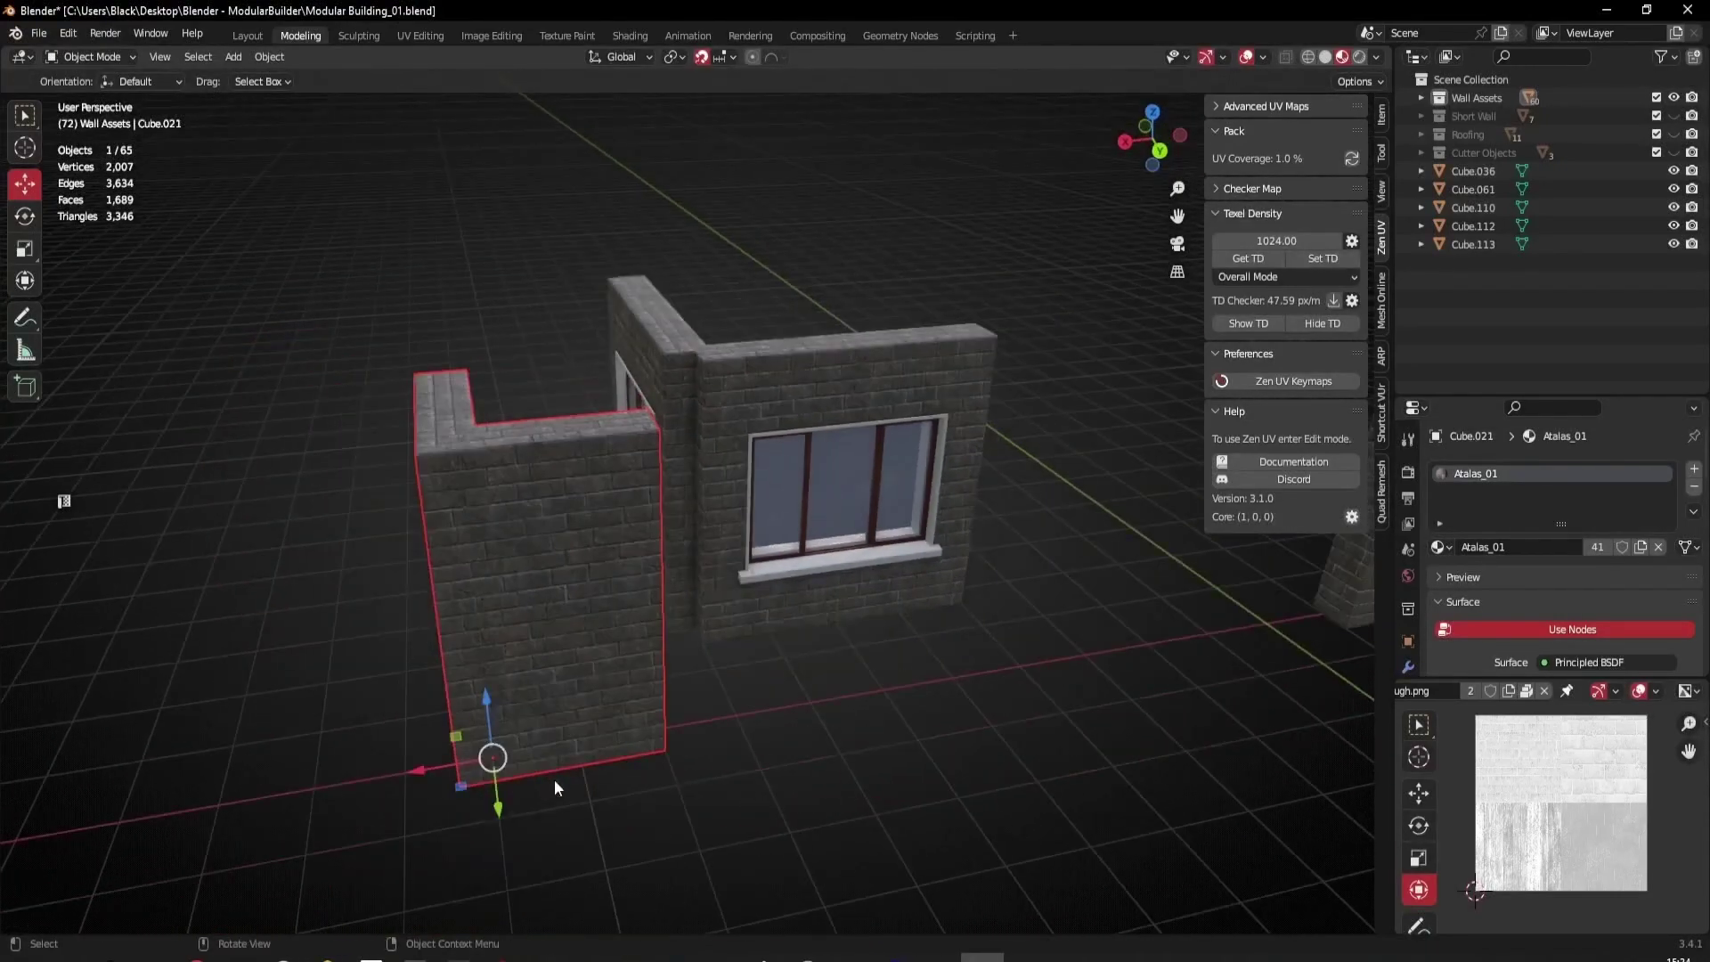
drag(427, 764, 336, 772)
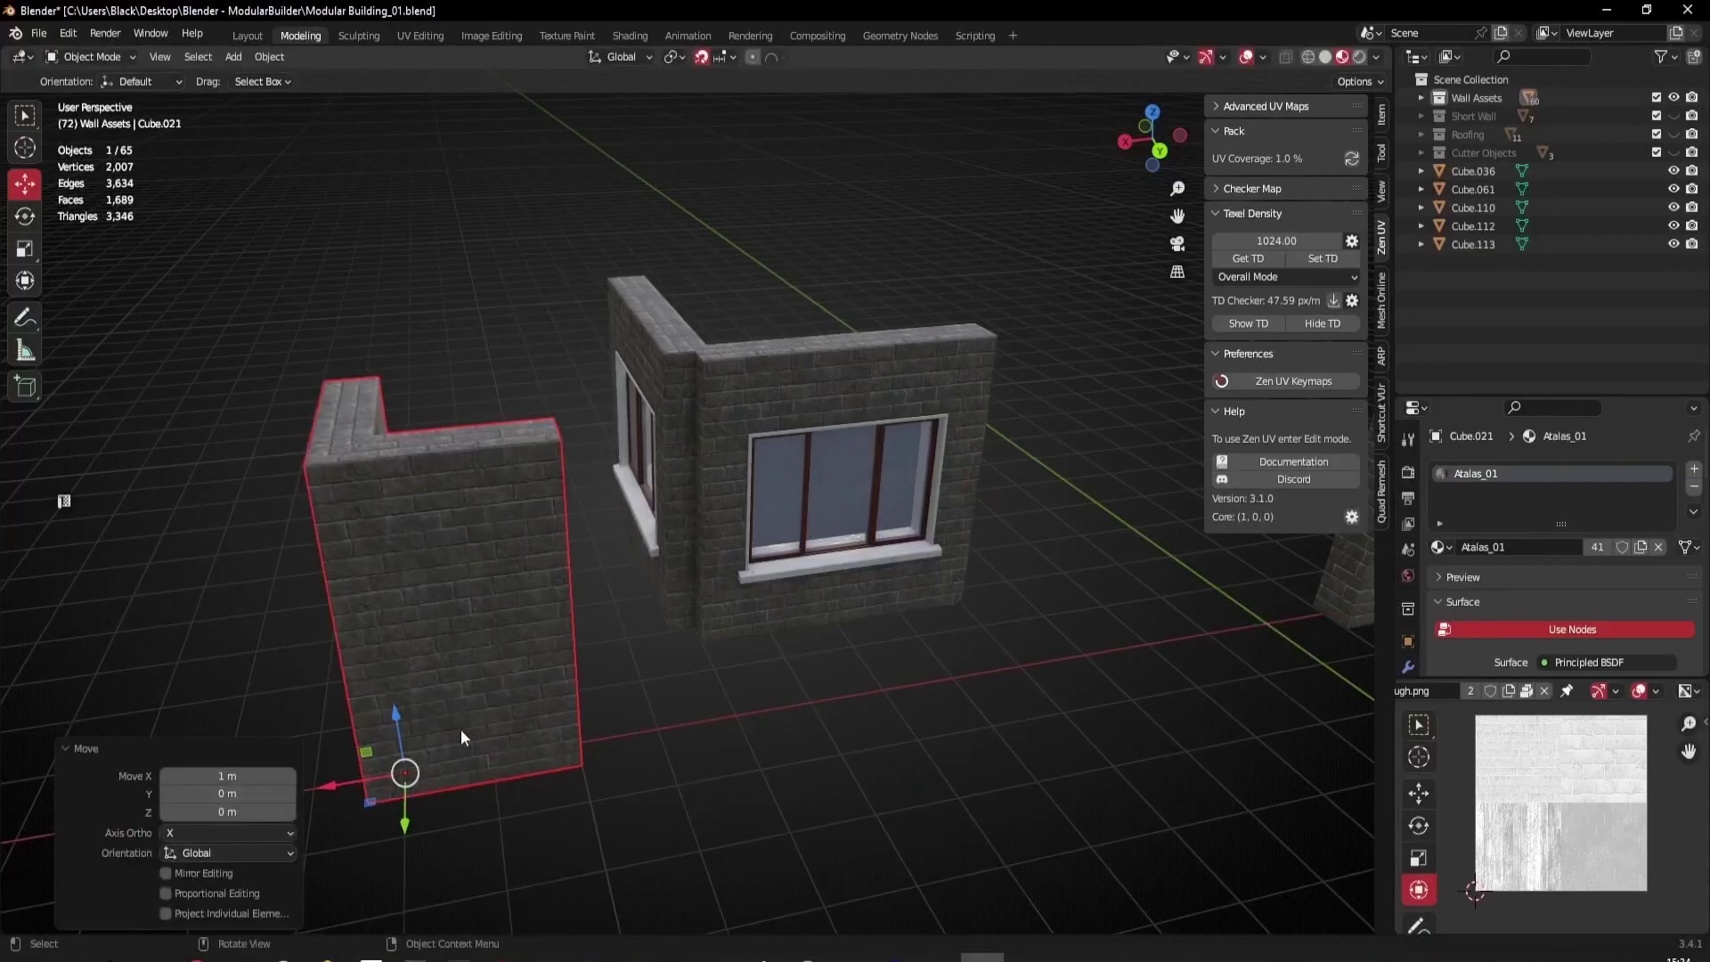
- Duplicate the corner column faces of the brick corner wall in place and separate them into their own object
key(Tab)
ctrl+click(388, 723)
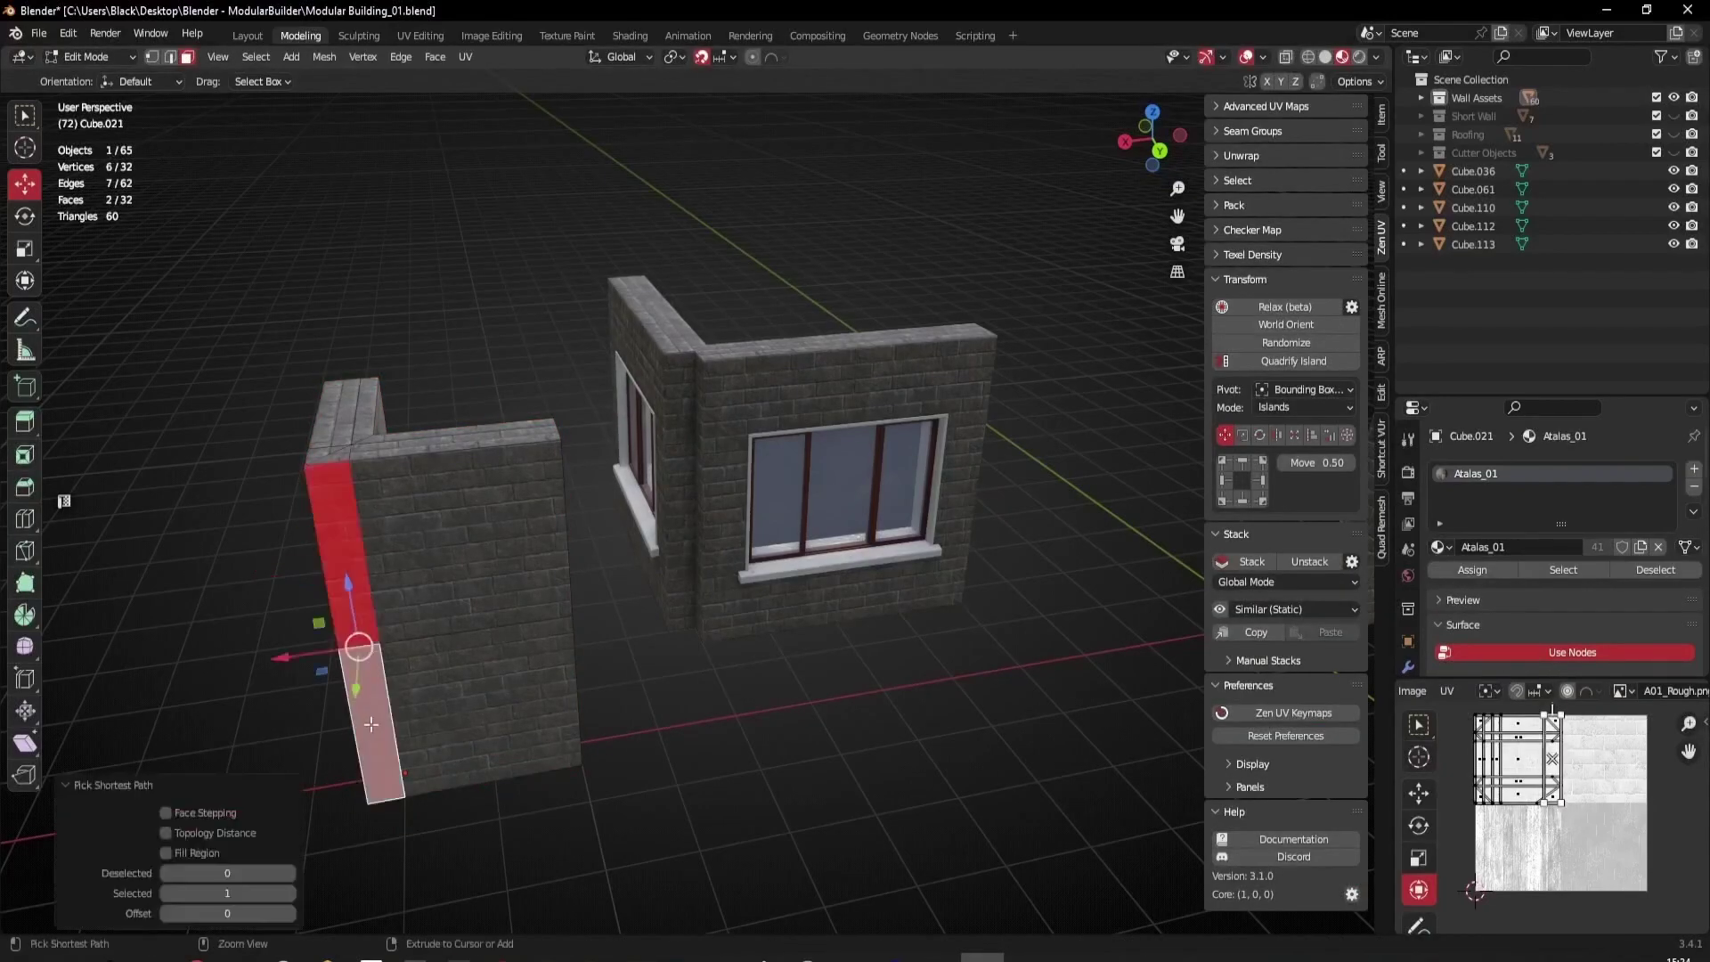
middle_drag(388, 723, 534, 738)
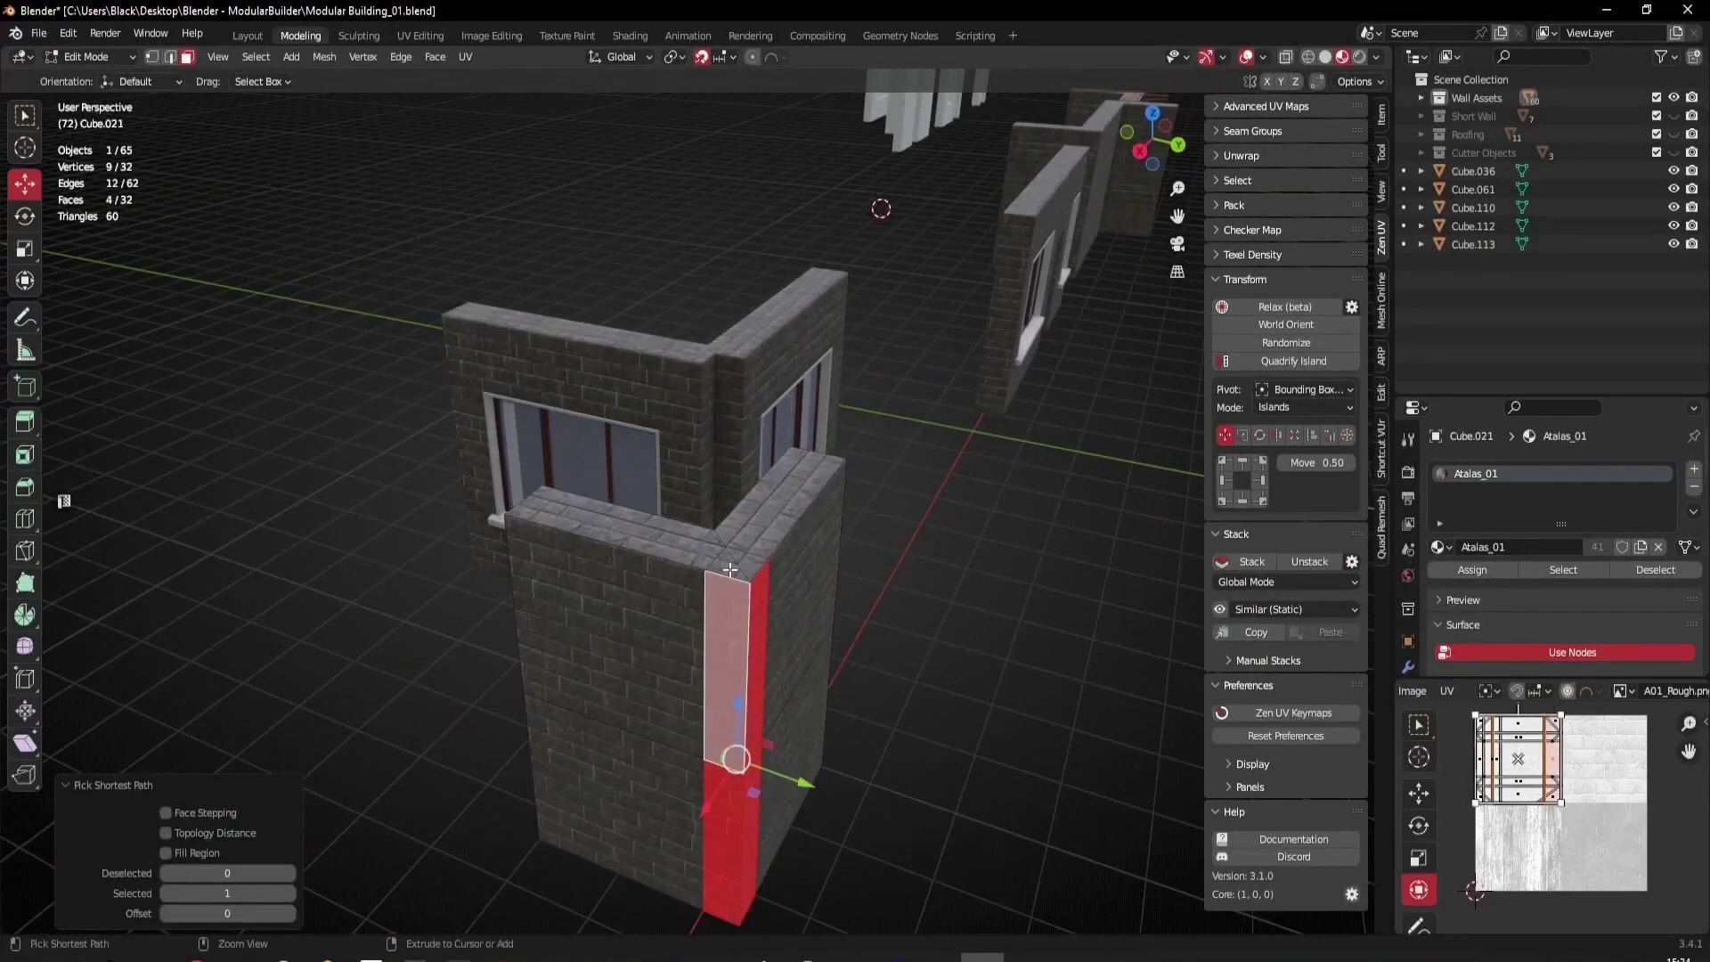
middle_drag(751, 628, 588, 403)
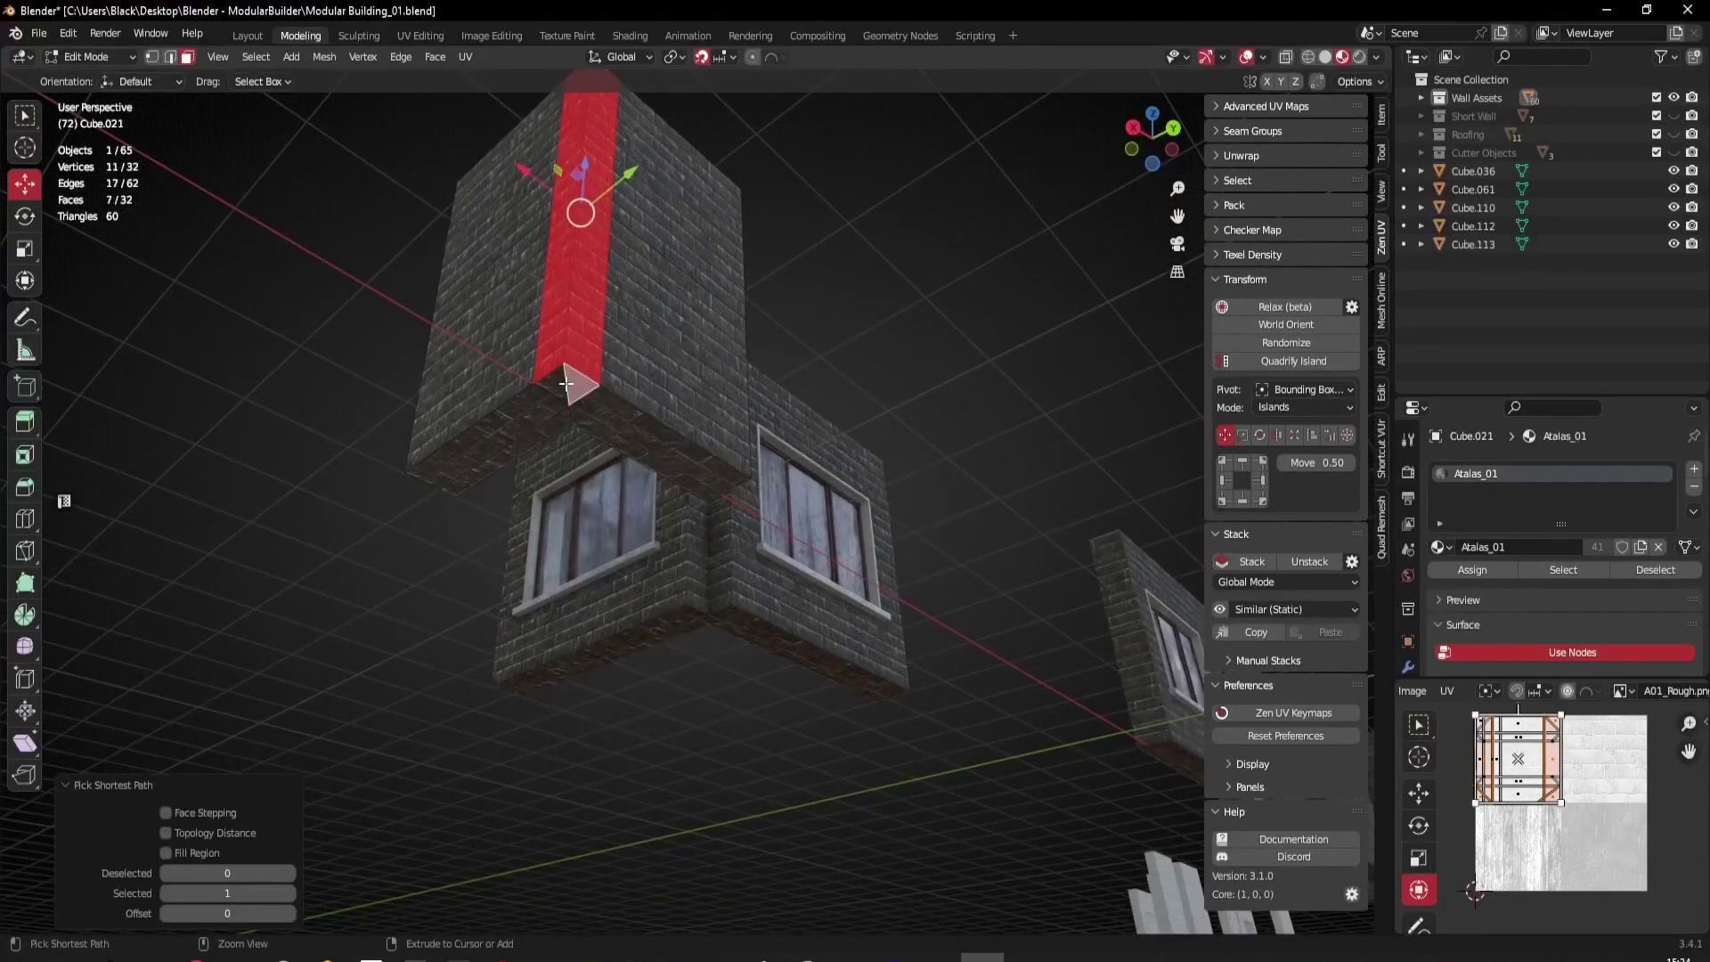
middle_drag(744, 300, 644, 572)
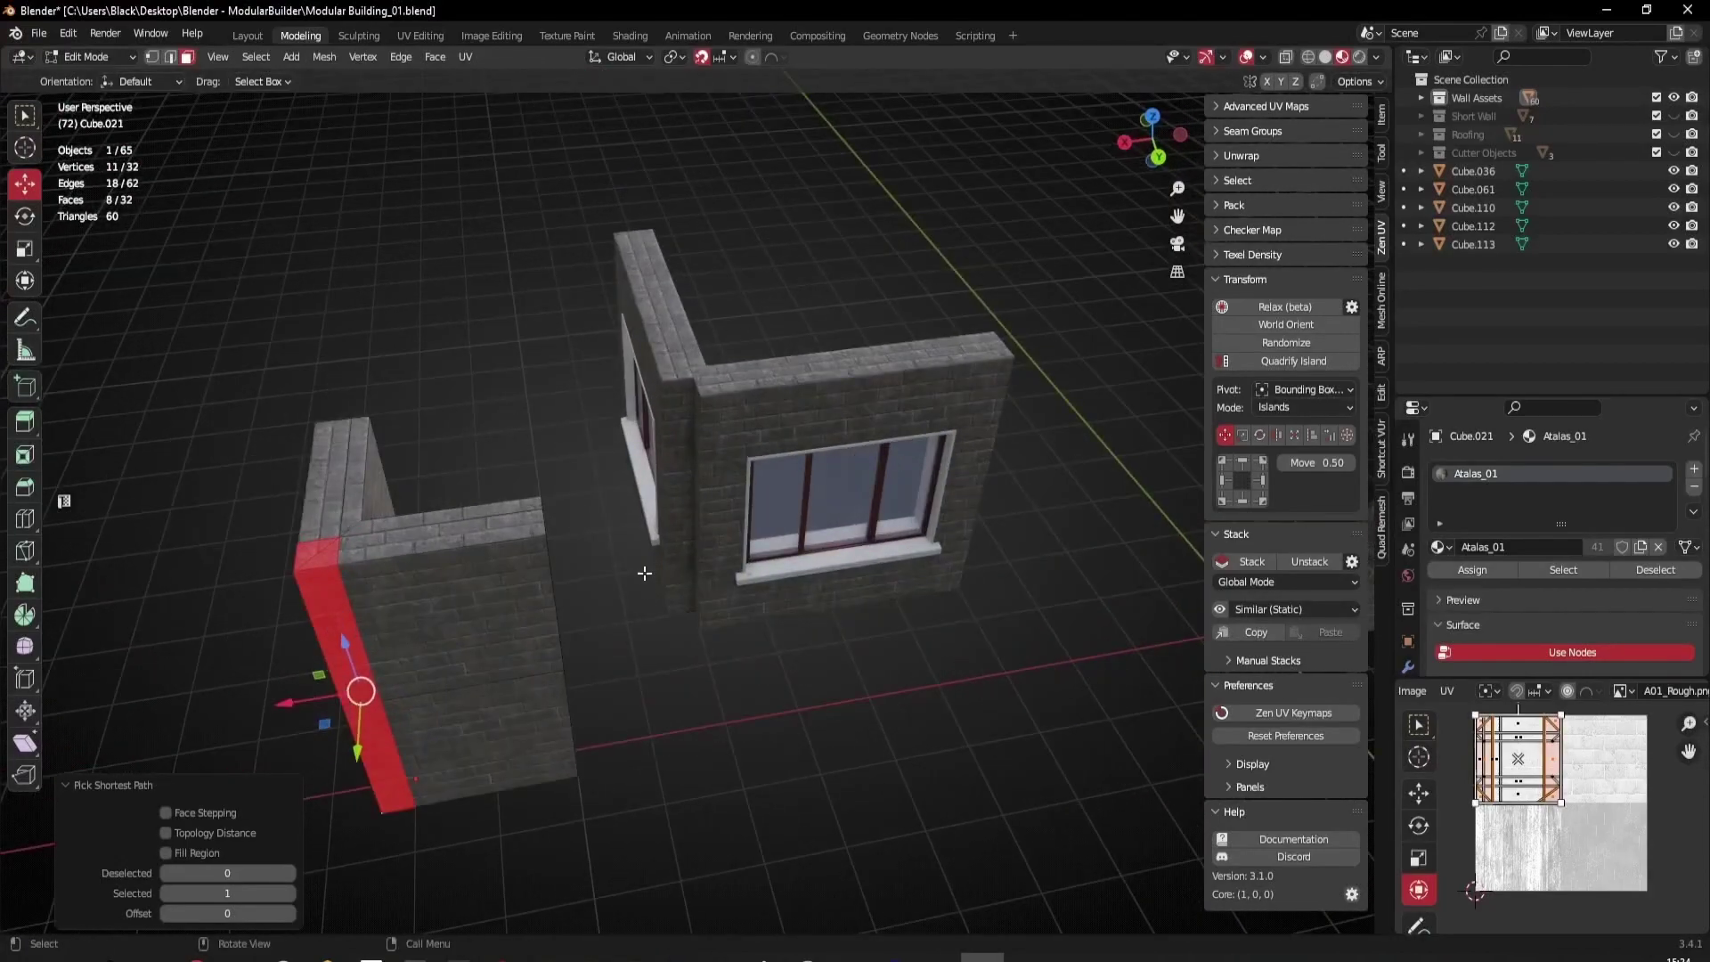
right_click(928, 567)
shift+middle_drag(575, 589, 685, 562)
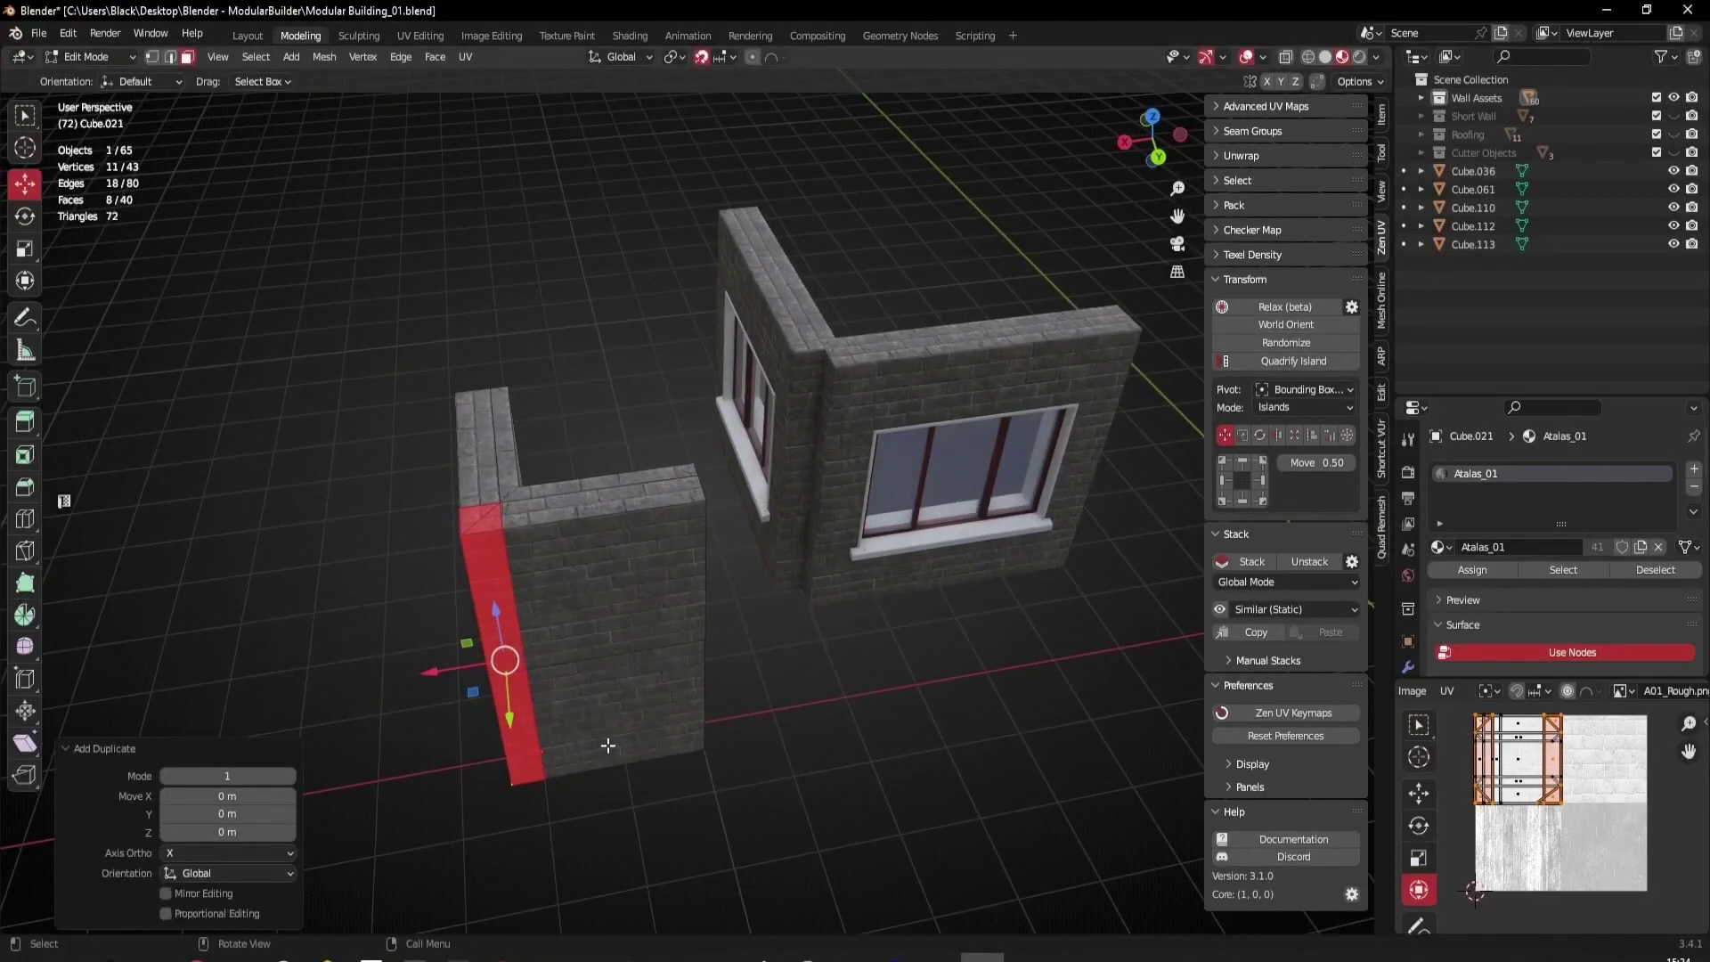
click(572, 746)
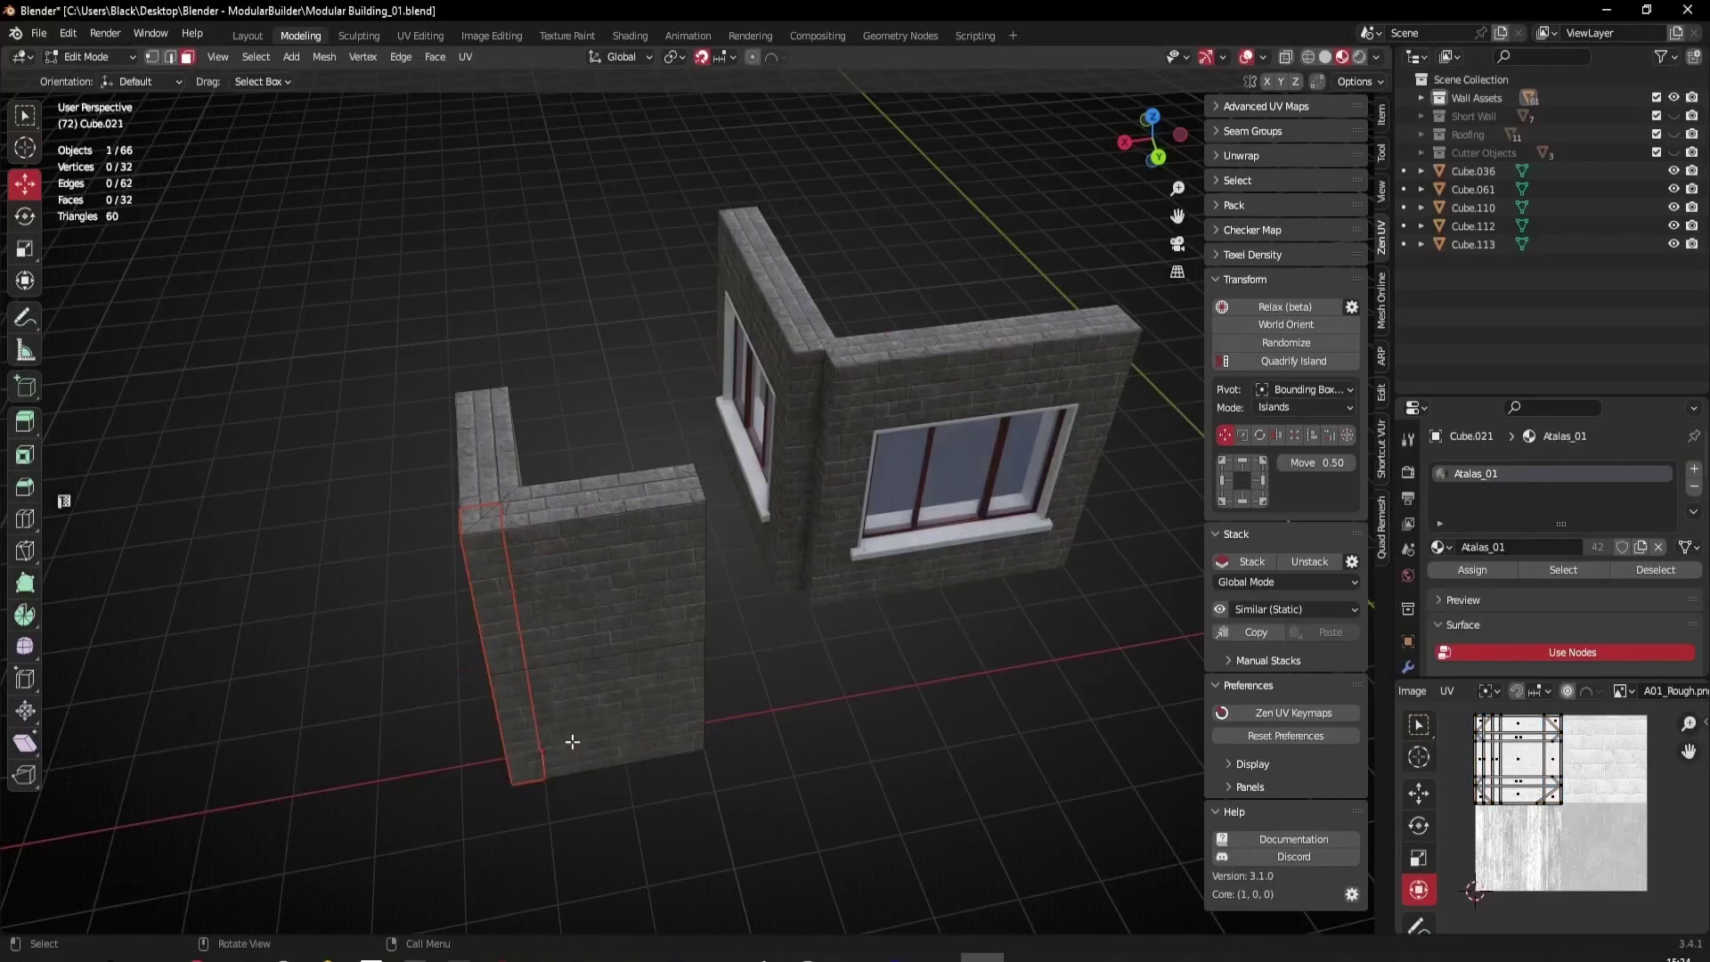
key(Tab)
- Move the separated narrow corner piece into the gap where the two window walls meet
middle_drag(515, 666, 488, 739)
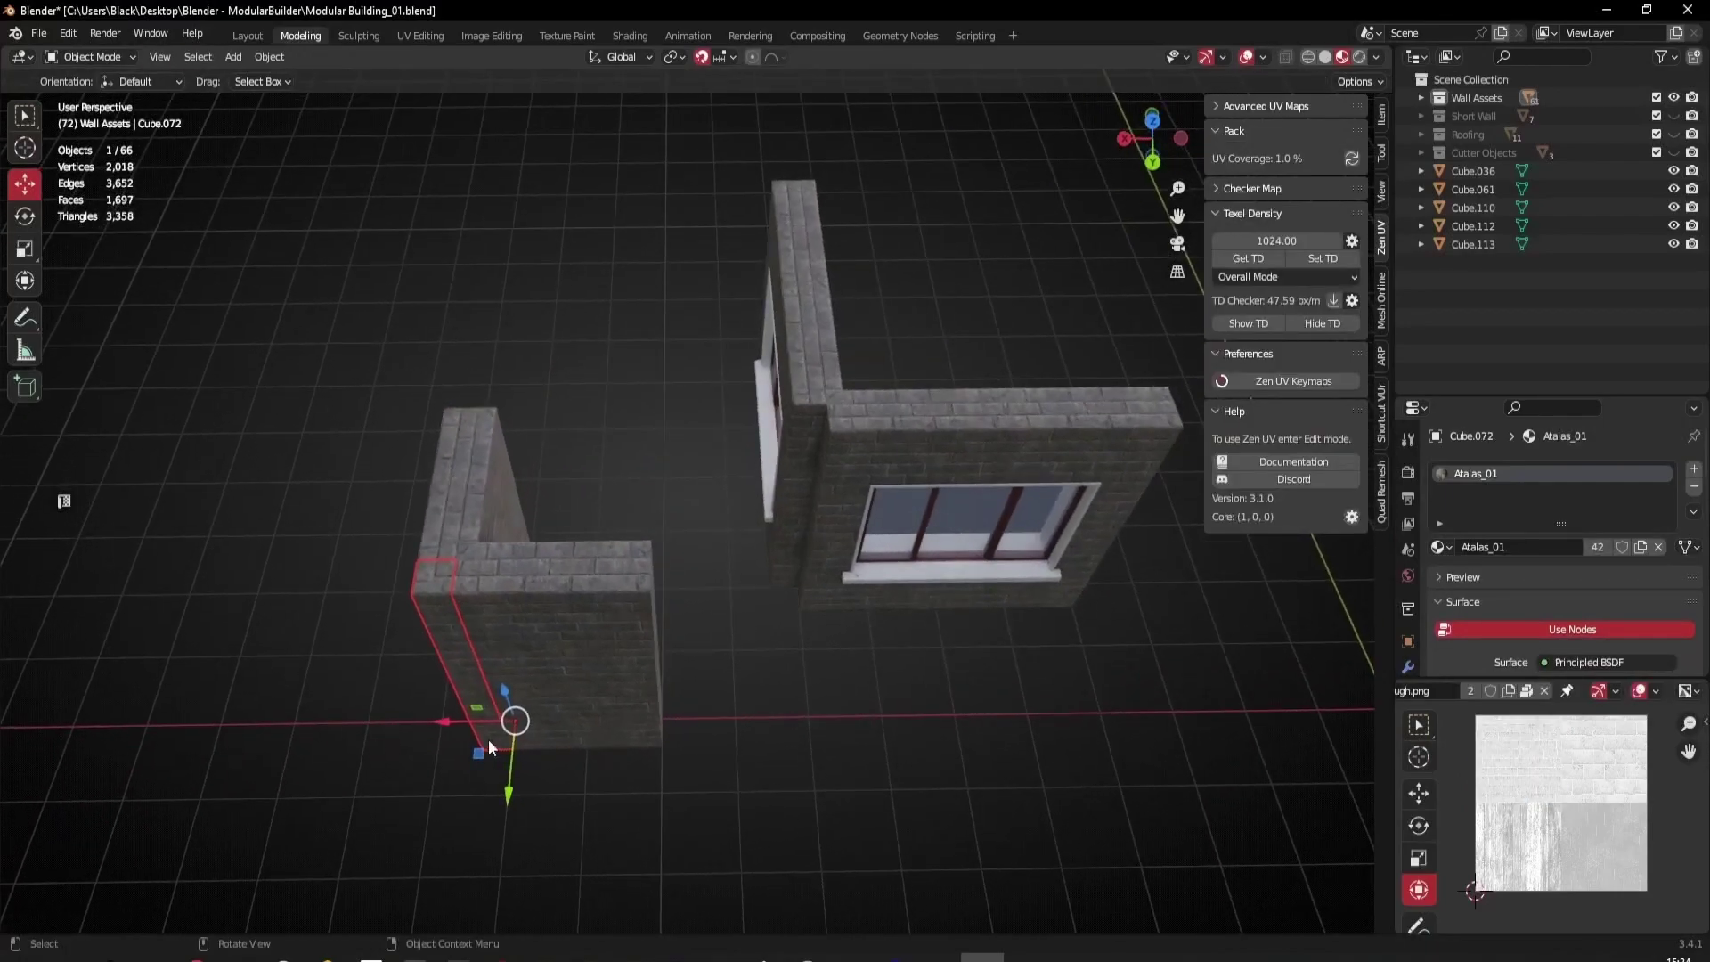
click(479, 749)
key(g)
click(788, 592)
middle_drag(826, 695, 596, 267)
click(807, 698)
middle_drag(606, 552, 547, 536)
scroll(558, 481, up, 2)
scroll(546, 536, down, 2)
scroll(547, 545, down, 4)
middle_drag(665, 587, 603, 721)
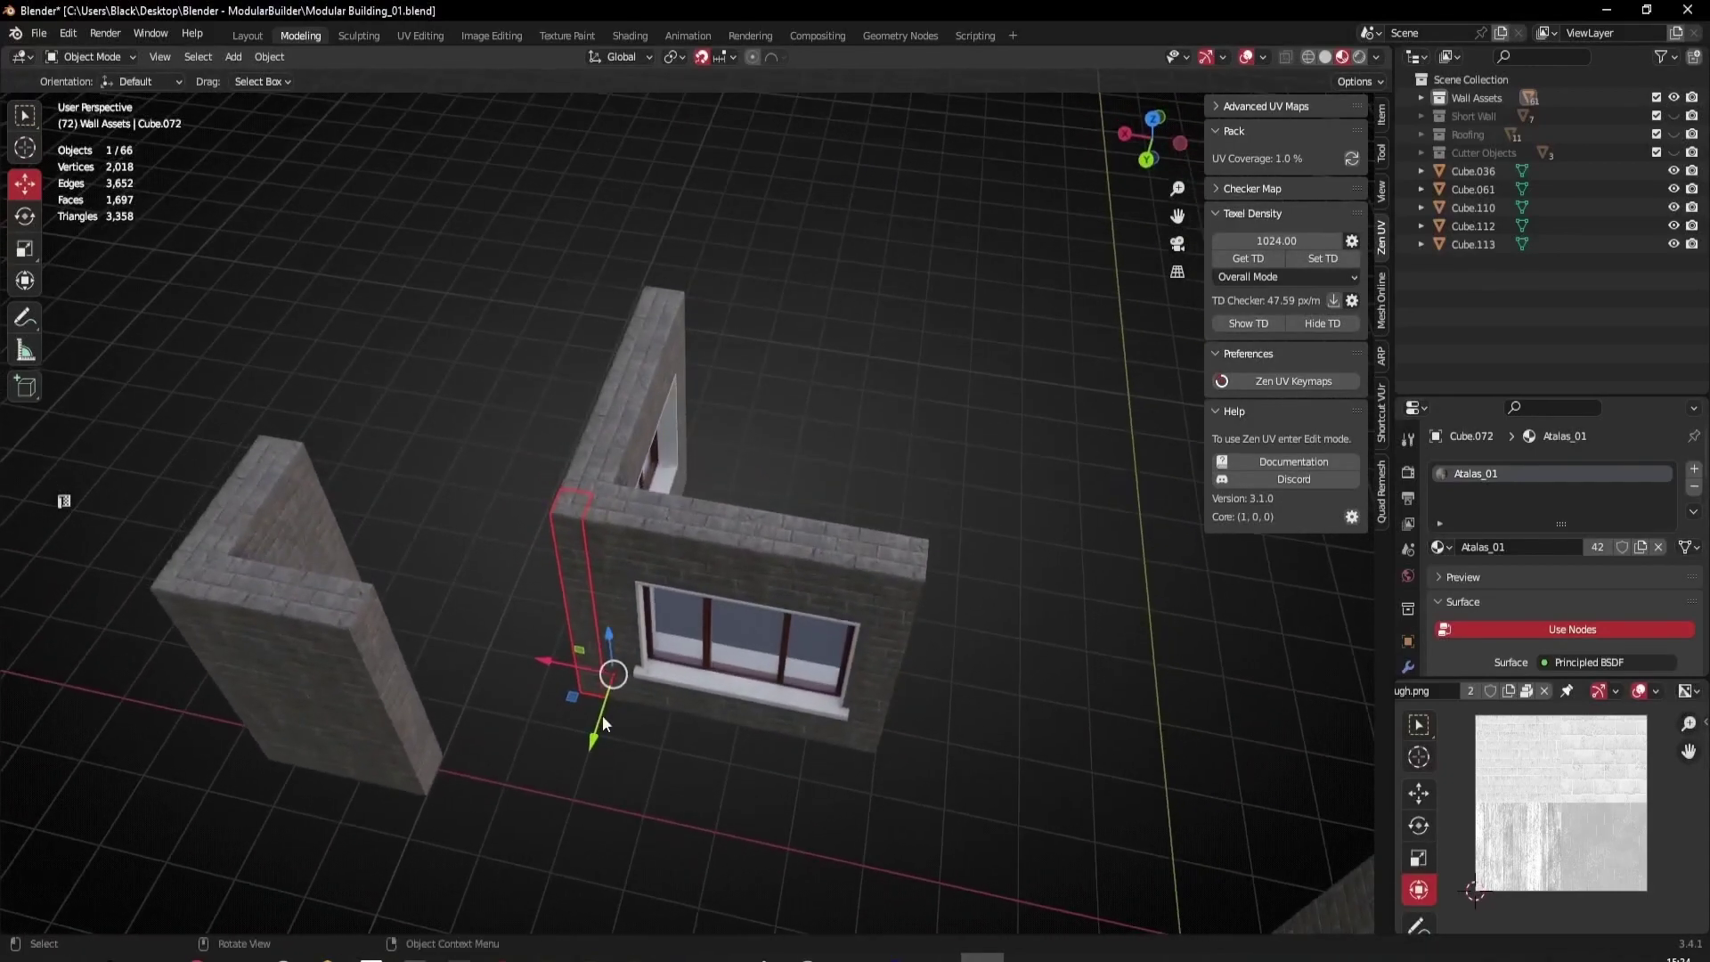
- Move the narrow corner piece 2 m along Y and 7 m along X, clear of the walls
click(534, 863)
middle_drag(534, 863, 573, 655)
scroll(698, 646, up, 2)
middle_drag(698, 646, 889, 718)
scroll(751, 730, down, 4)
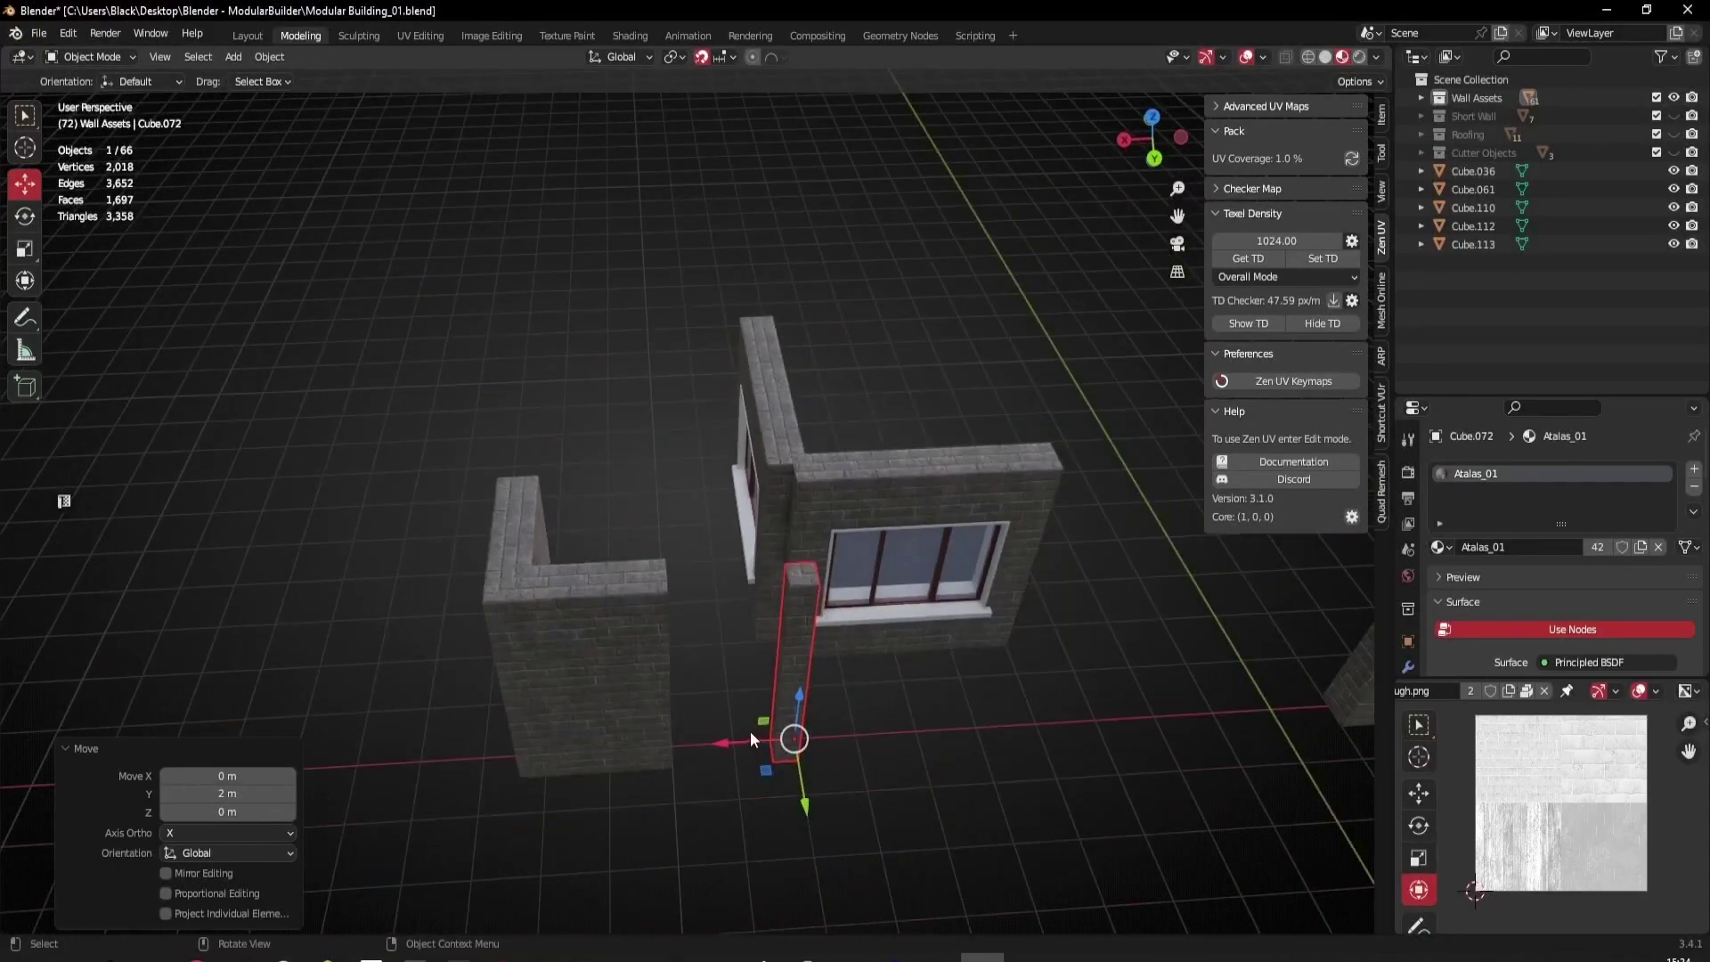
key(g)
key(x)
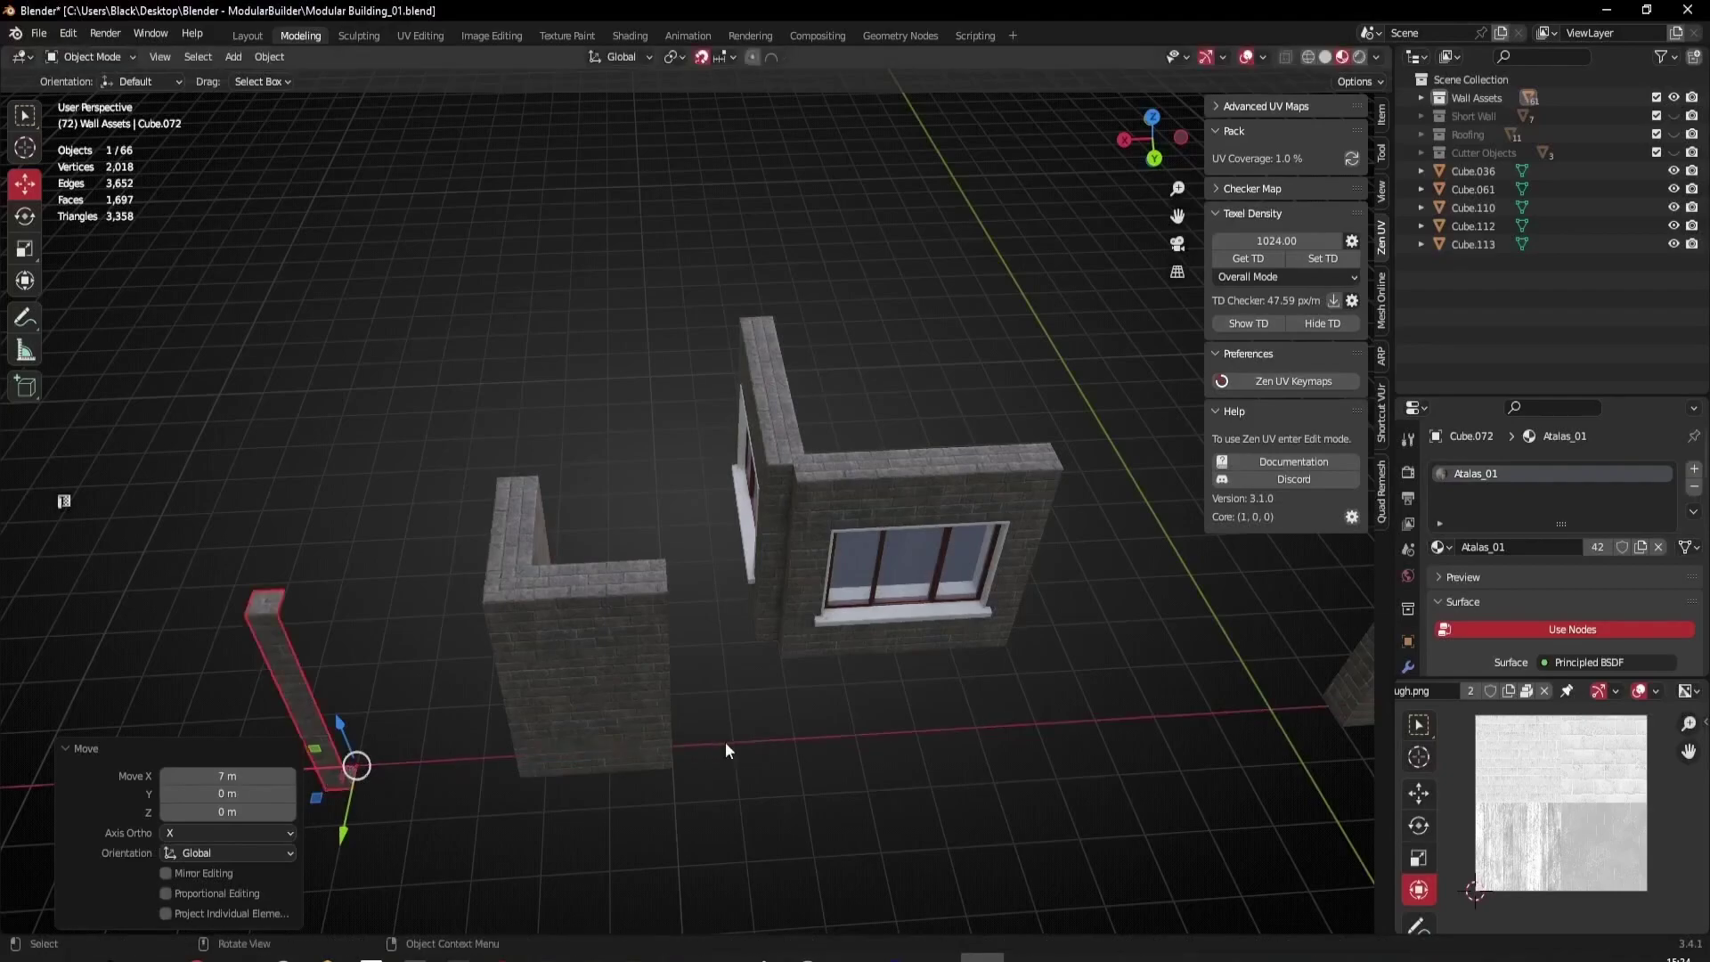
- Delete the full brick corner wall together with the two joined window wall assemblies
click(553, 590)
middle_drag(553, 590, 625, 639)
drag(735, 725, 374, 454)
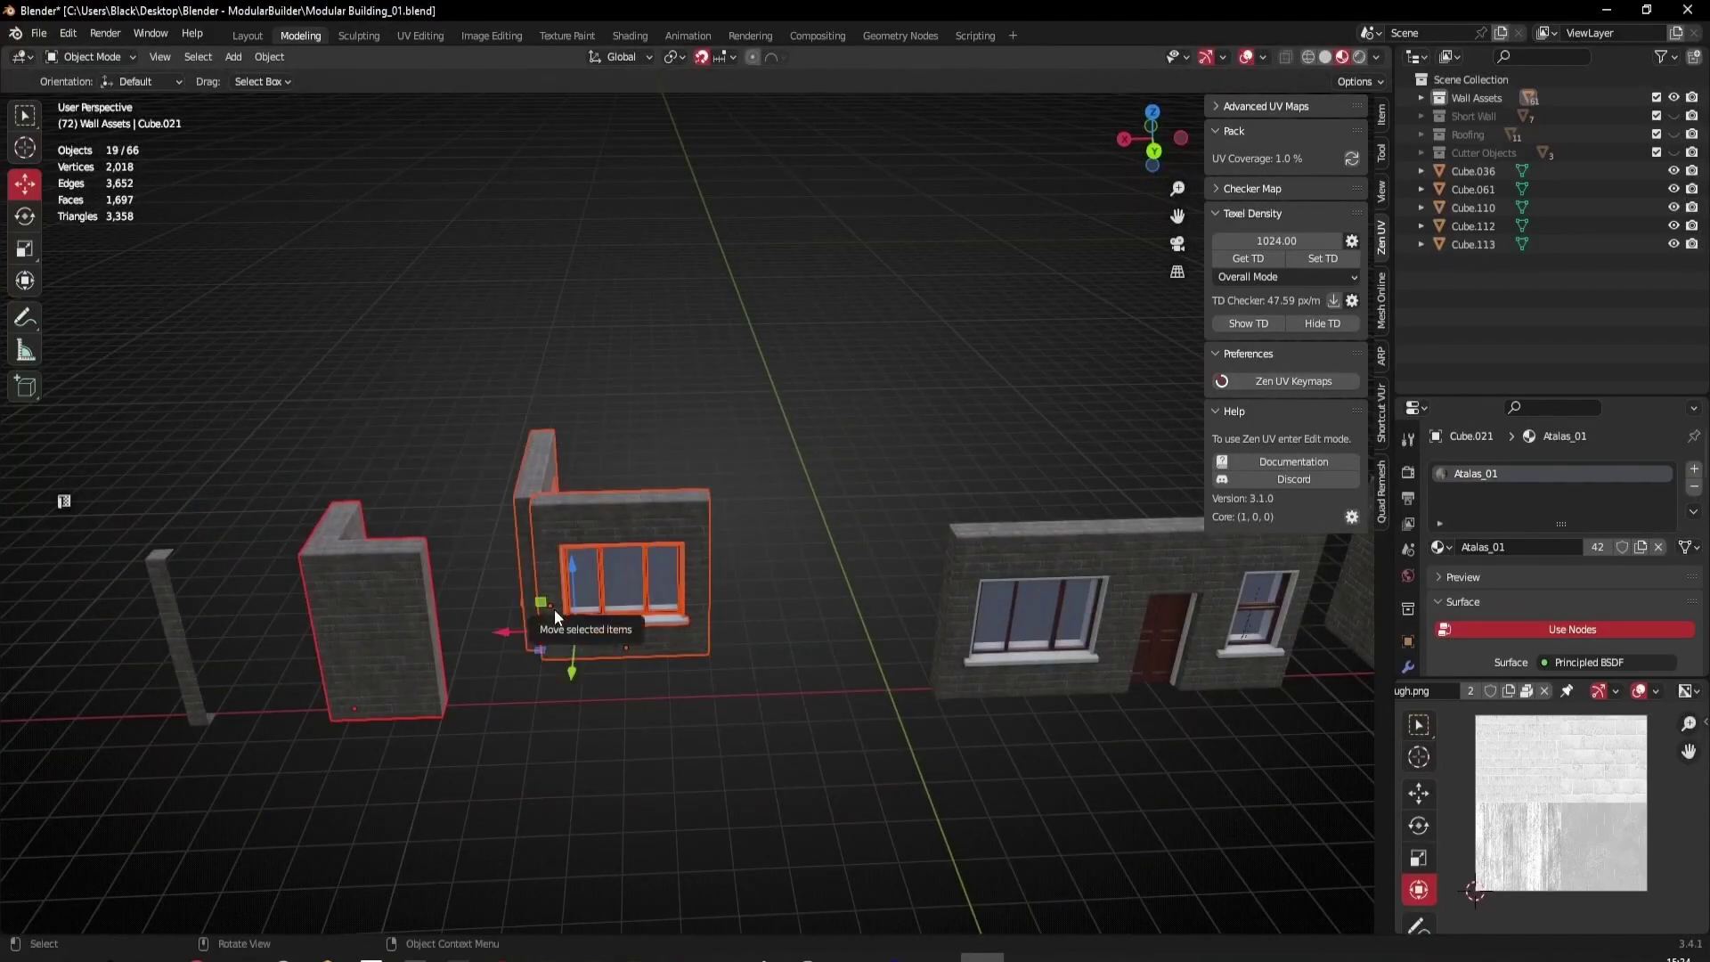
key(Delete)
- Move the narrow corner piece along X toward the remaining wall with windows and a door
click(175, 634)
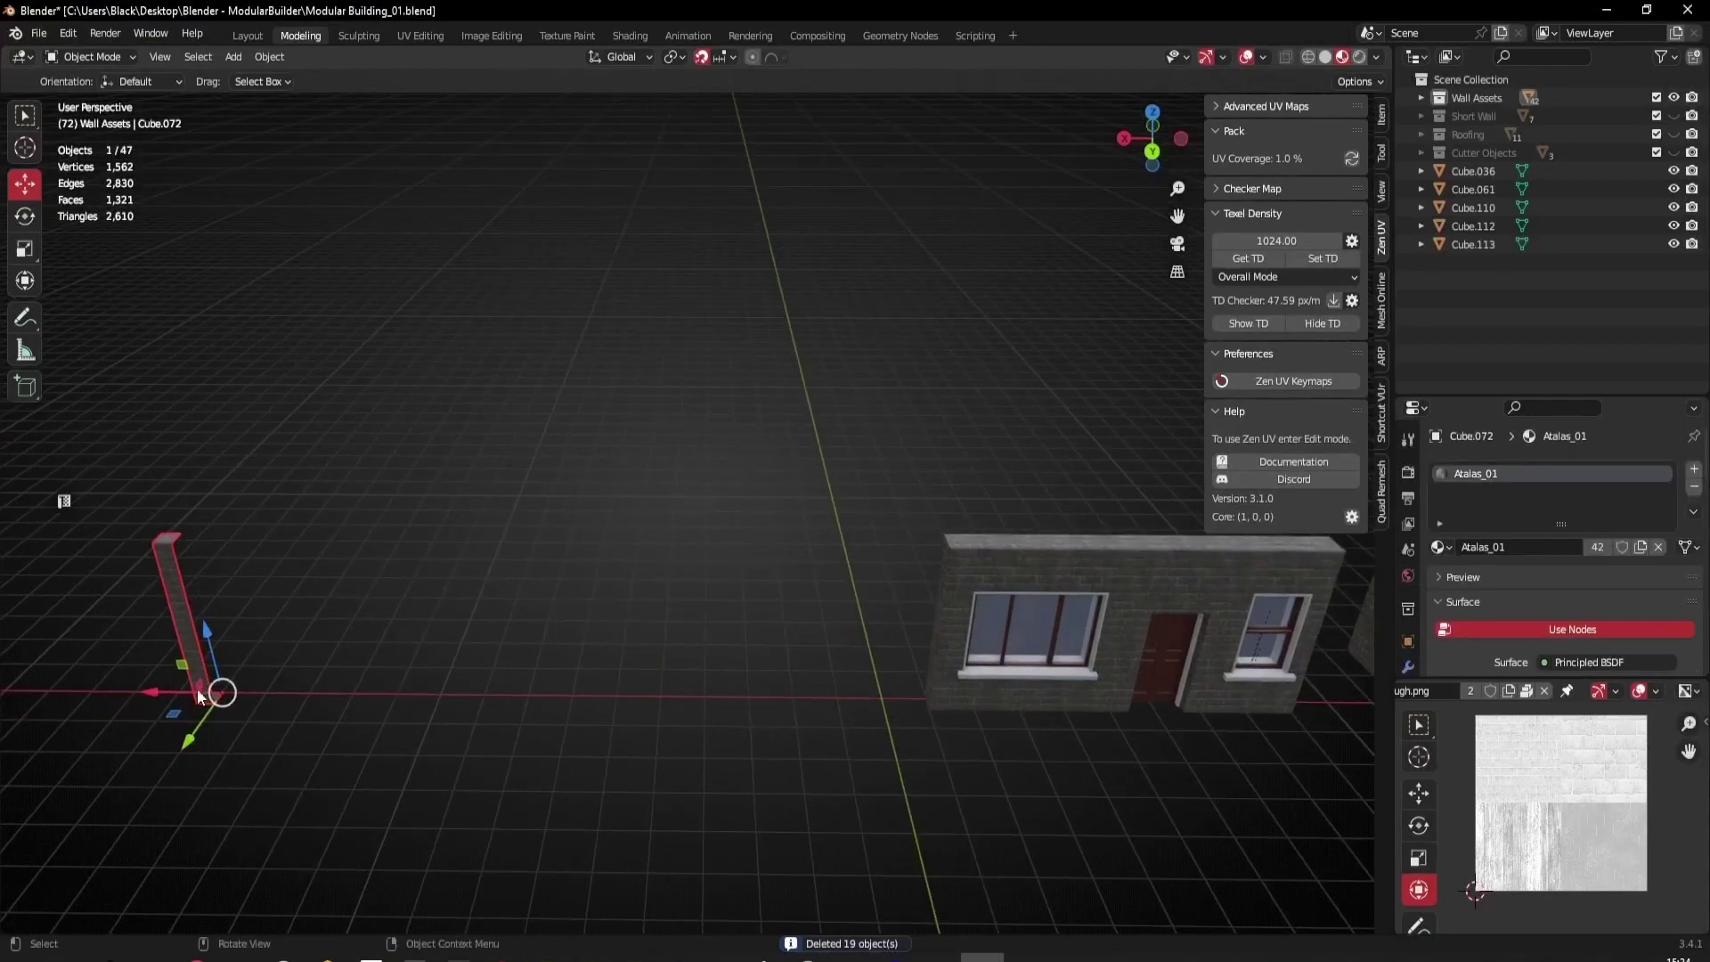
drag(146, 691, 824, 715)
shift+middle_drag(1097, 766, 716, 676)
scroll(936, 674, down, 4)
shift+middle_drag(789, 525, 632, 616)
- Select the stone sill under the large three-pane window and frame it in the view
scroll(627, 627, up, 5)
middle_drag(623, 687, 816, 568)
scroll(620, 597, up, 4)
middle_drag(623, 594, 649, 668)
scroll(633, 700, up, 3)
click(656, 714)
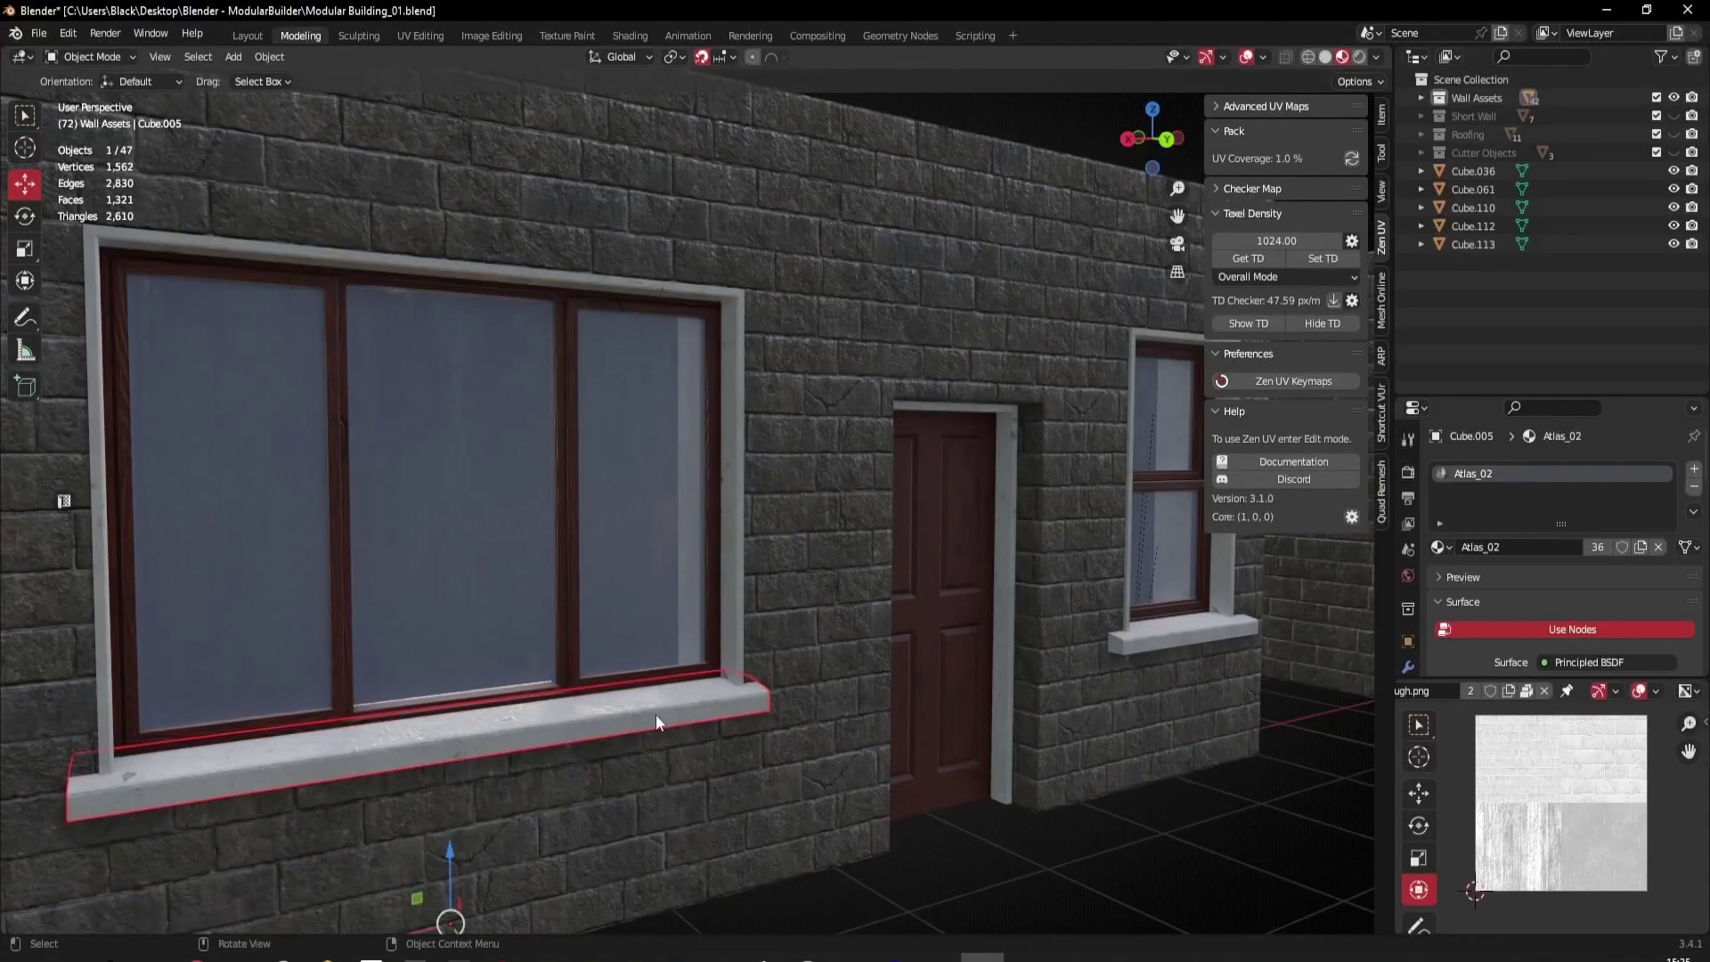
key(KP_Decimal)
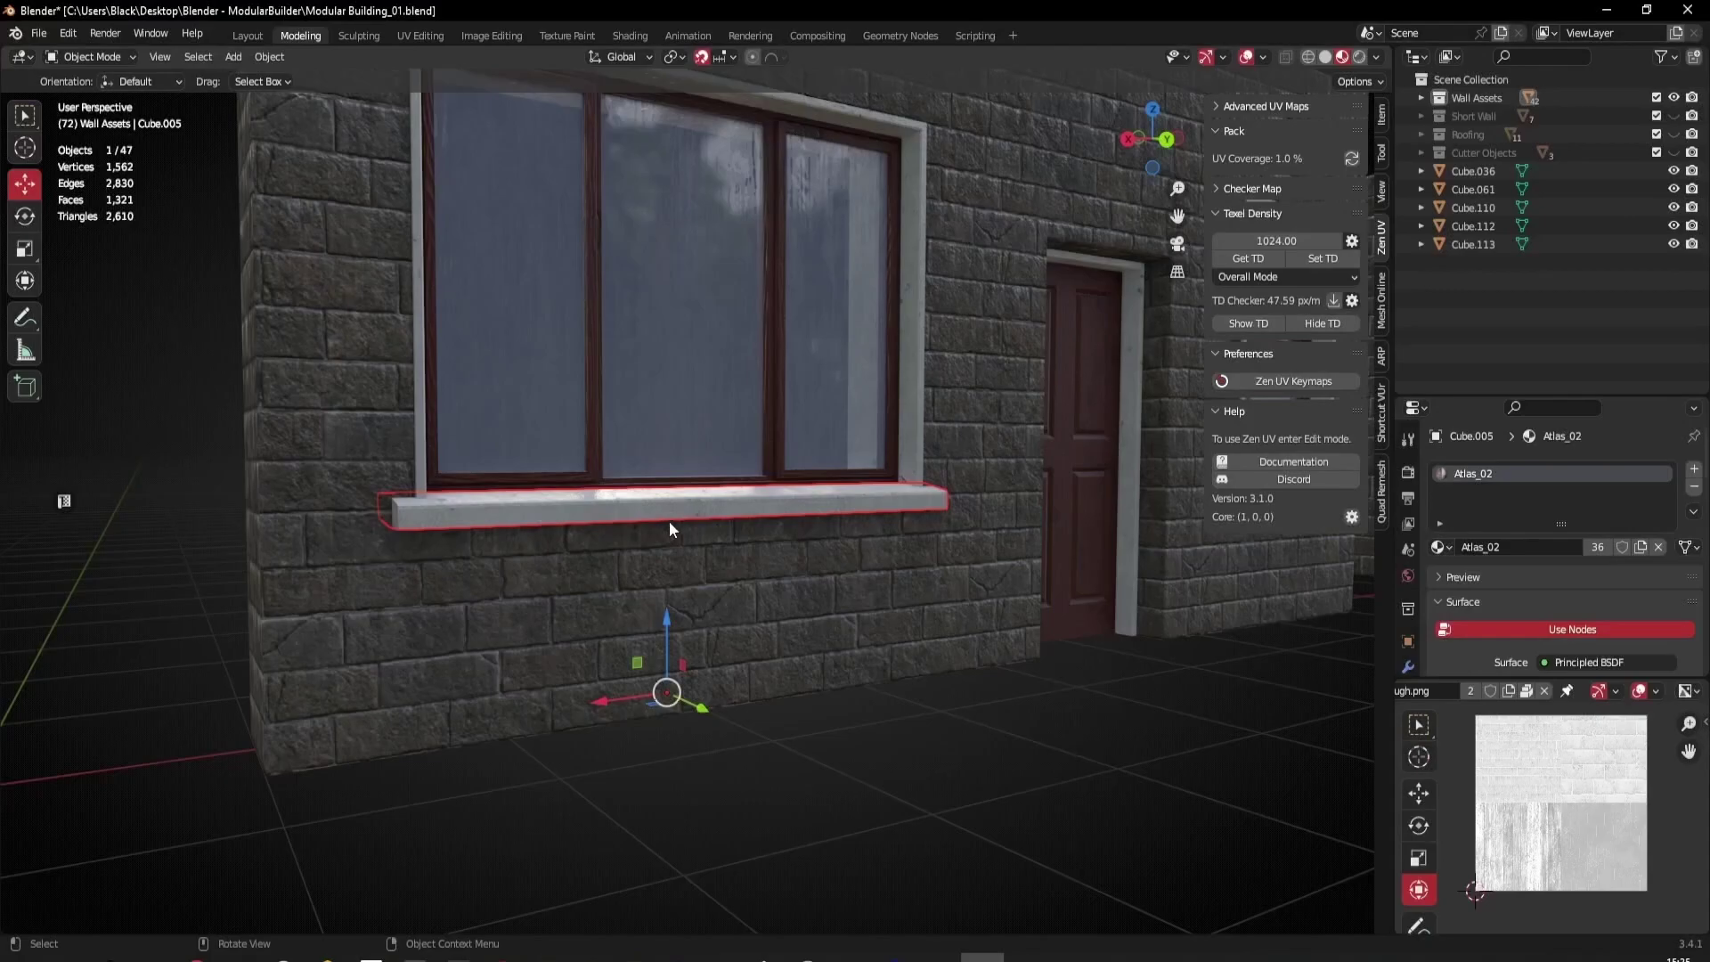
- Try Shade Flat on the selected window sill and replace it with Shade Auto Smooth
scroll(666, 522, up, 3)
mouse_move(719, 549)
middle_down()
mouse_move(792, 526)
mouse_move(794, 563)
mouse_move(766, 597)
mouse_move(719, 565)
mouse_move(713, 520)
middle_up()
right_click(712, 523)
middle_drag(939, 697, 675, 574)
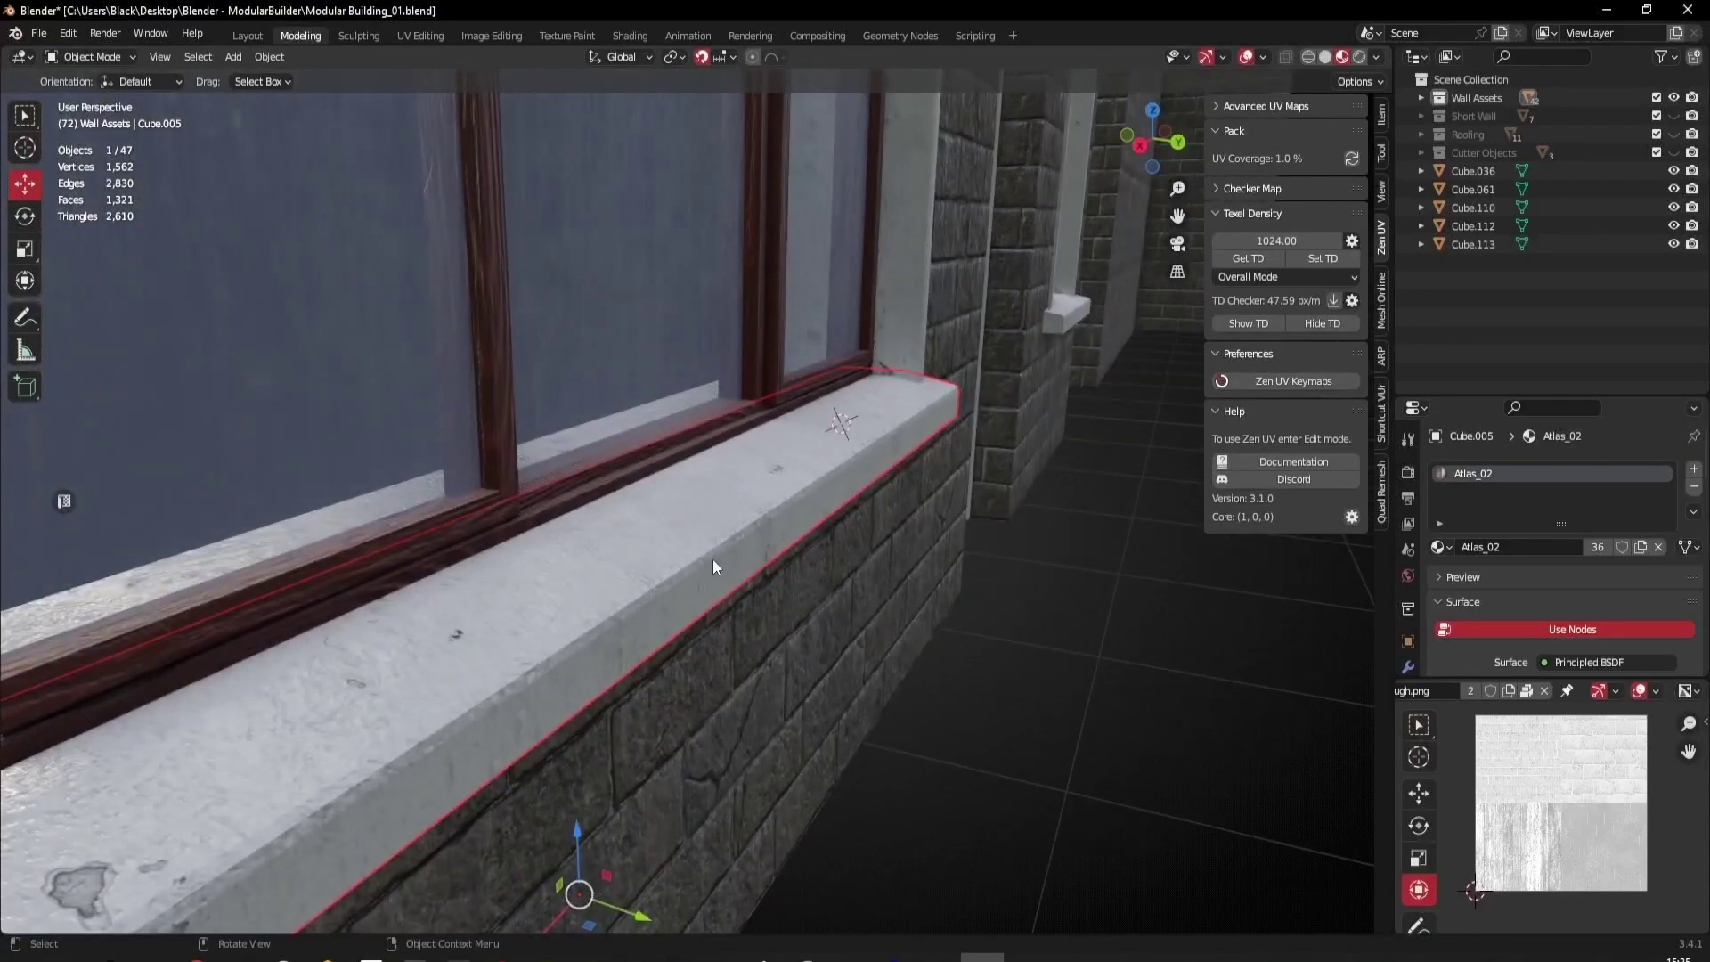
right_click(713, 561)
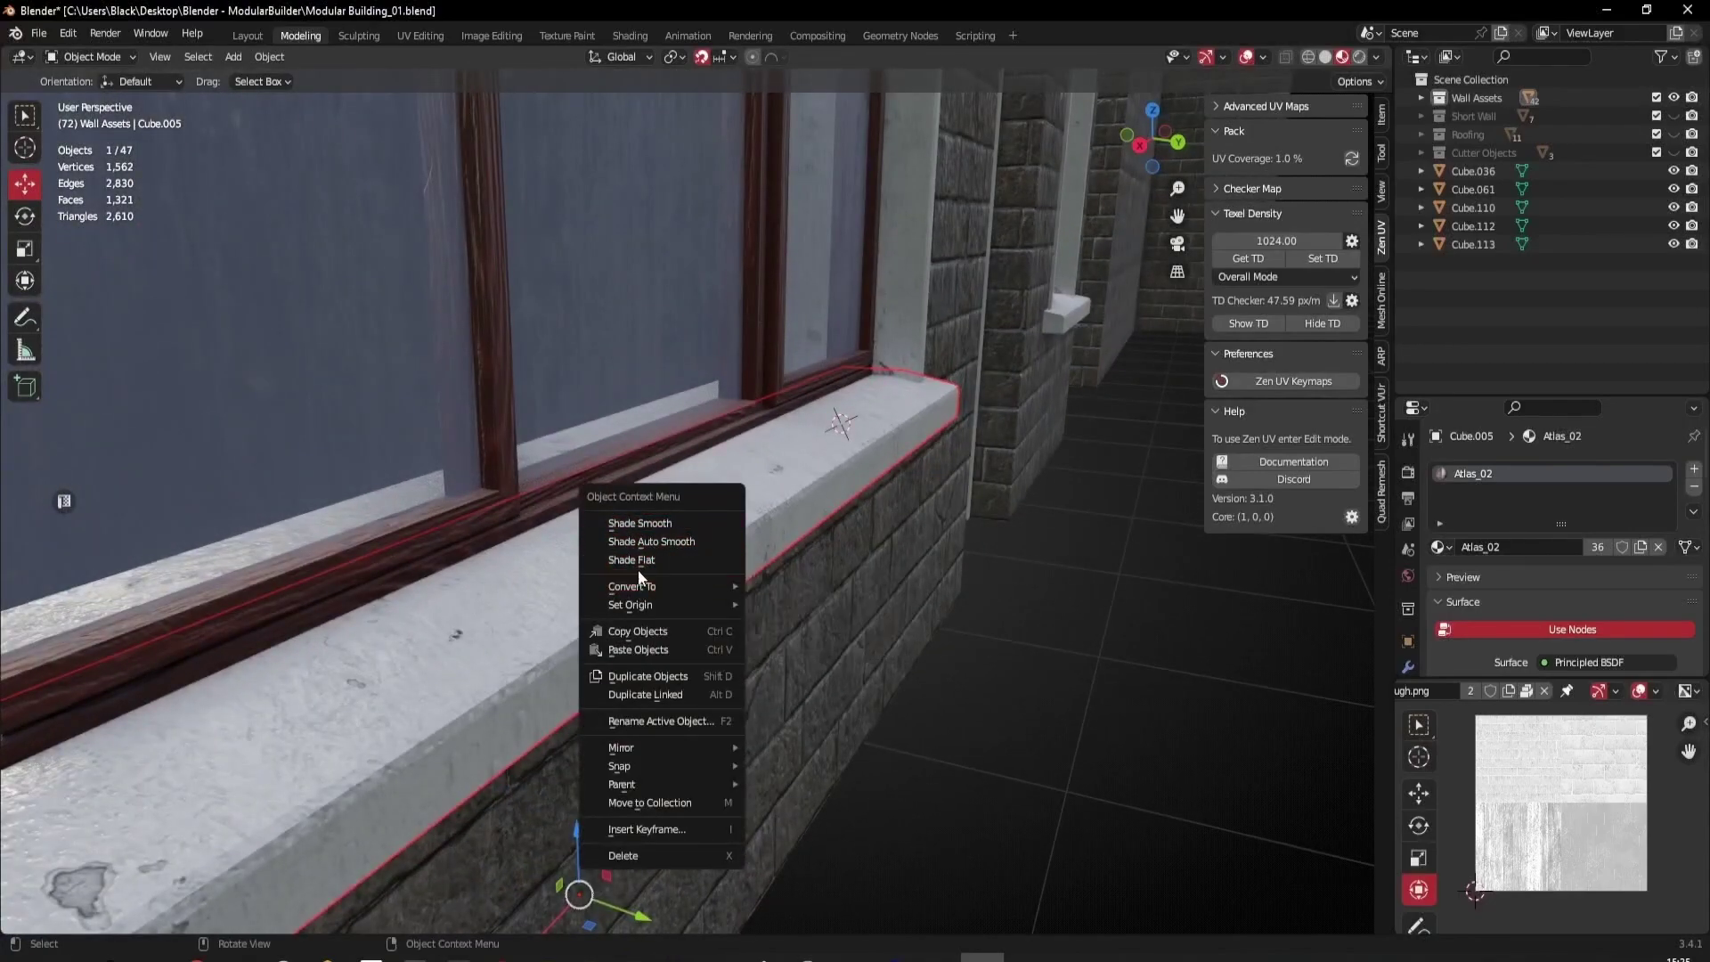
click(657, 561)
right_click(681, 544)
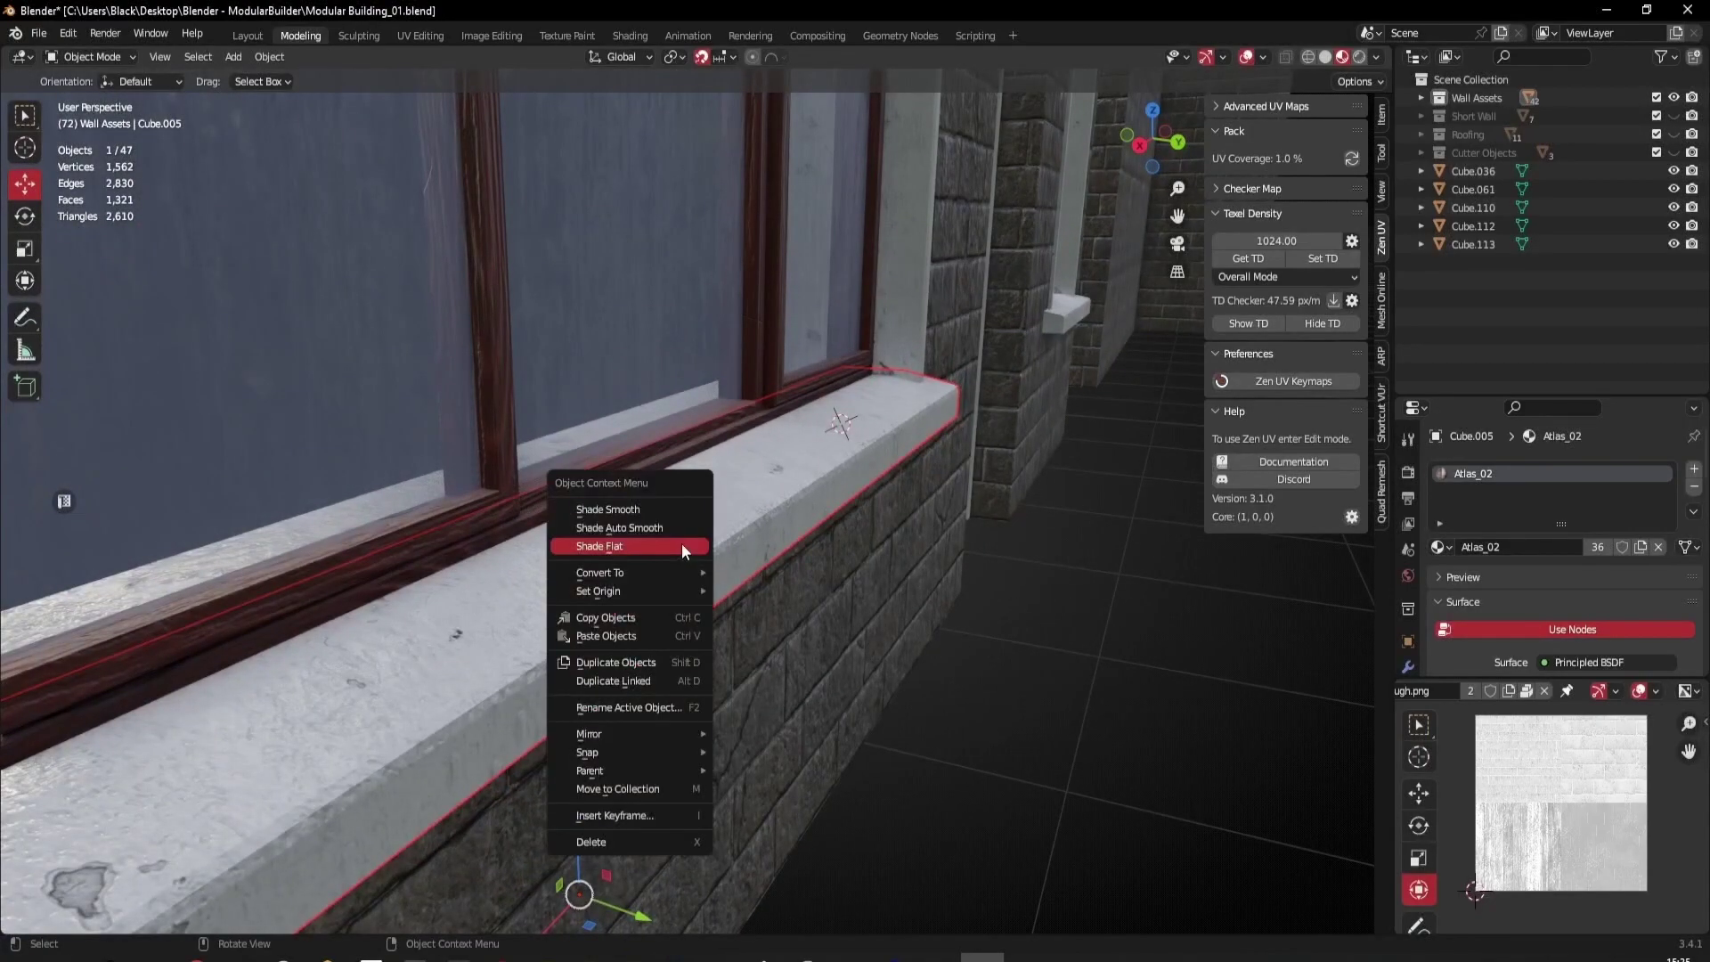
click(613, 527)
middle_drag(735, 545, 788, 495)
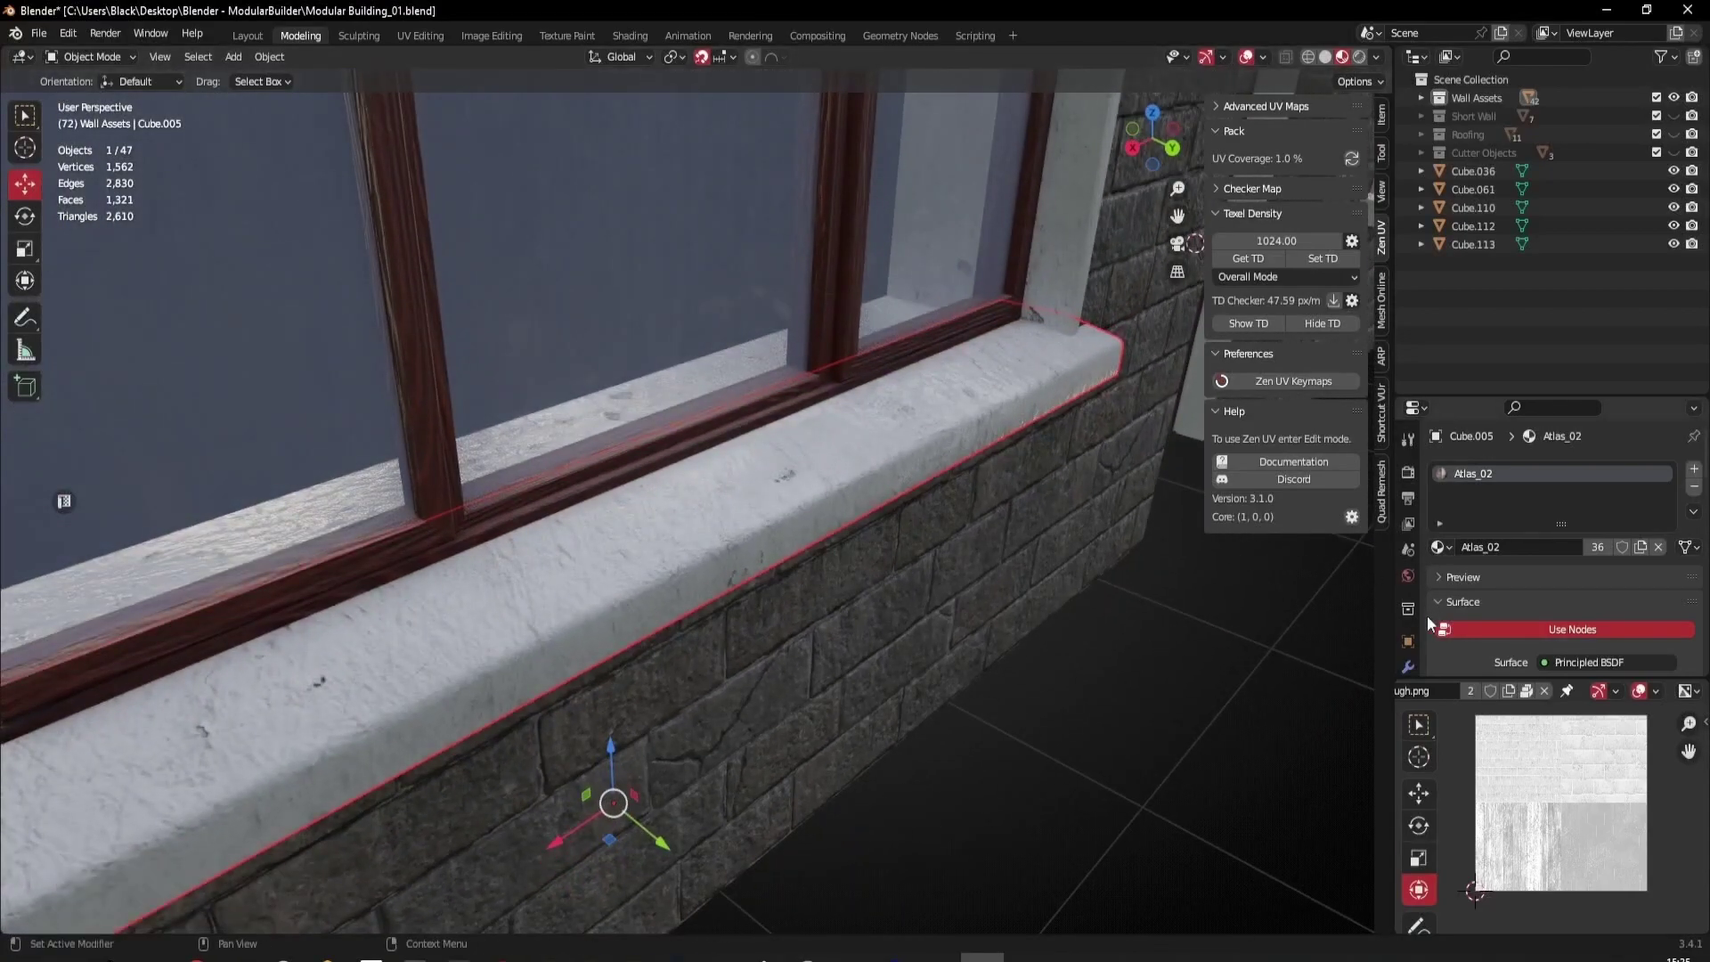
- Set the Auto Smooth angle in the window sill's mesh normals settings to 39.5°
scroll(1408, 637, down, 4)
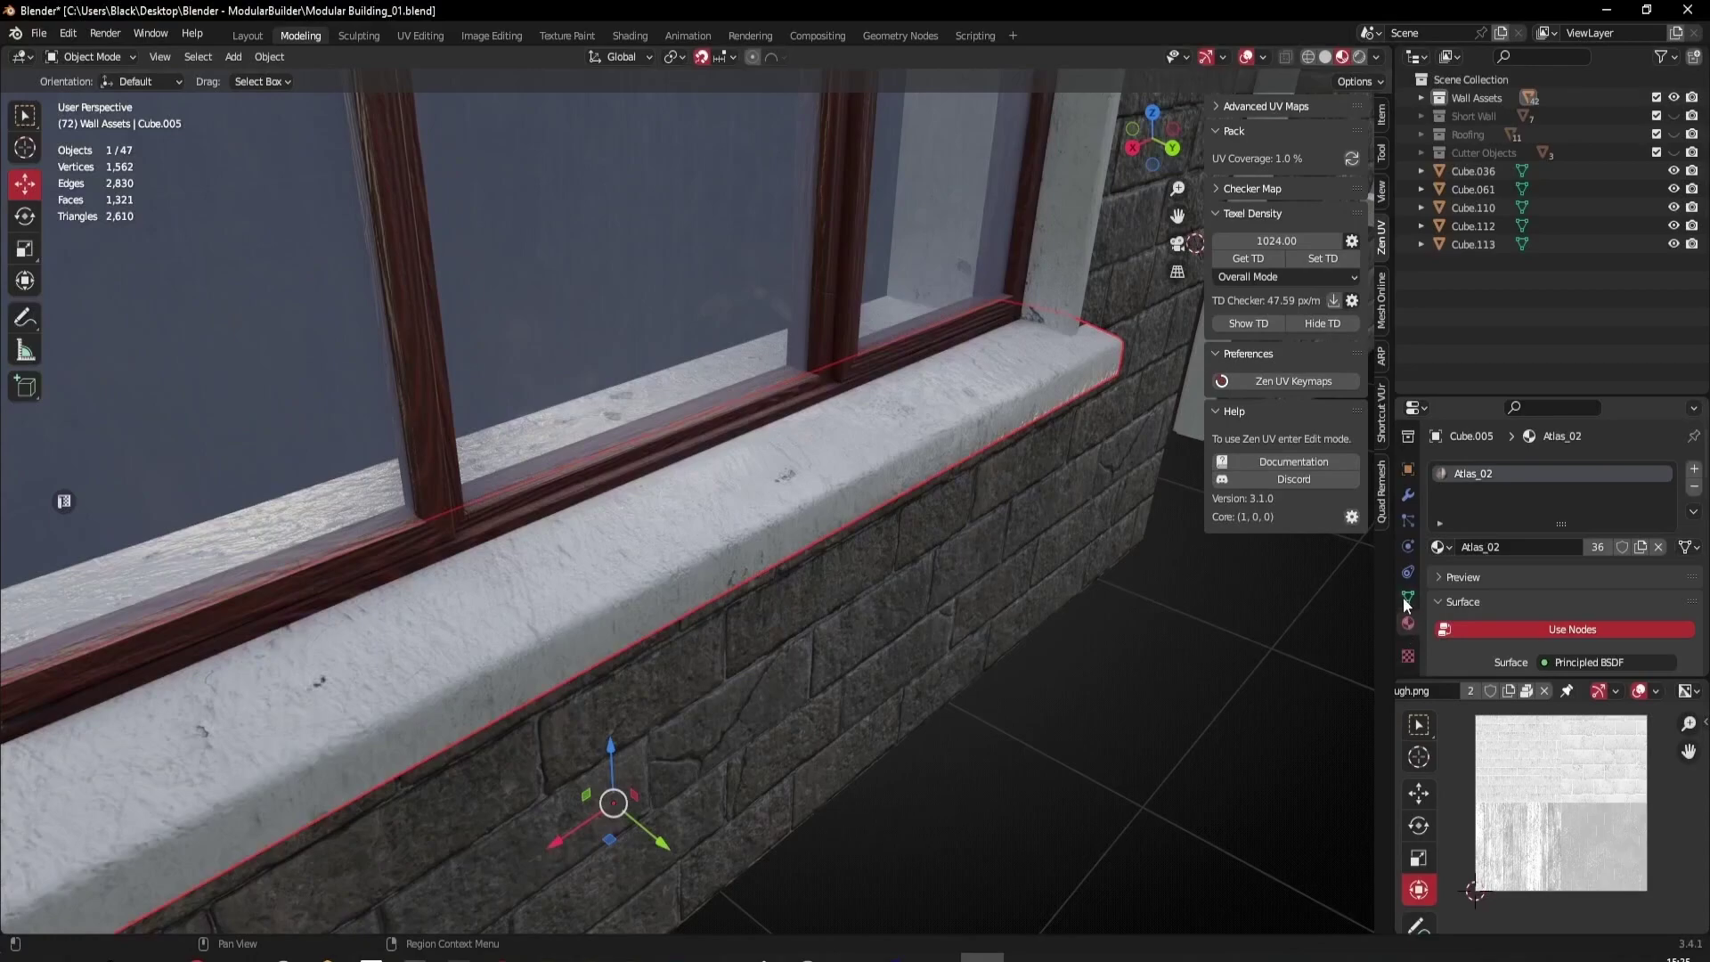
scroll(942, 511, down, 3)
middle_drag(942, 511, 846, 506)
scroll(501, 548, up, 3)
middle_drag(501, 549, 612, 520)
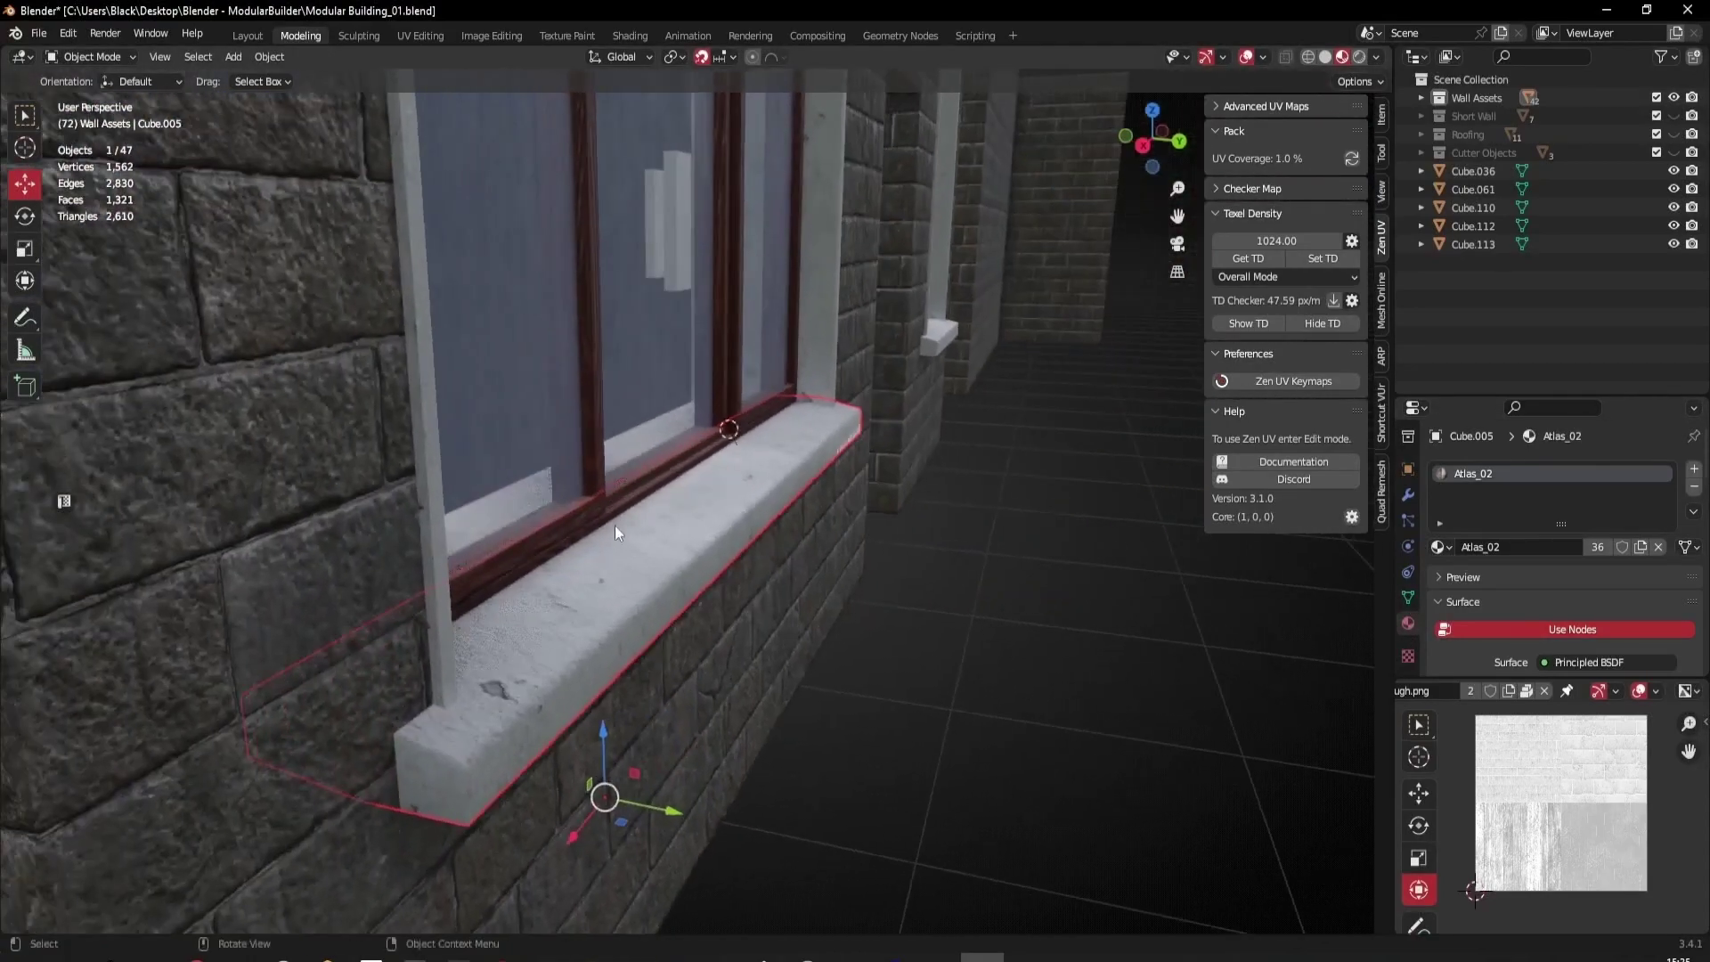
scroll(613, 520, up, 2)
click(1407, 595)
scroll(1553, 622, down, 3)
scroll(1505, 588, down, 5)
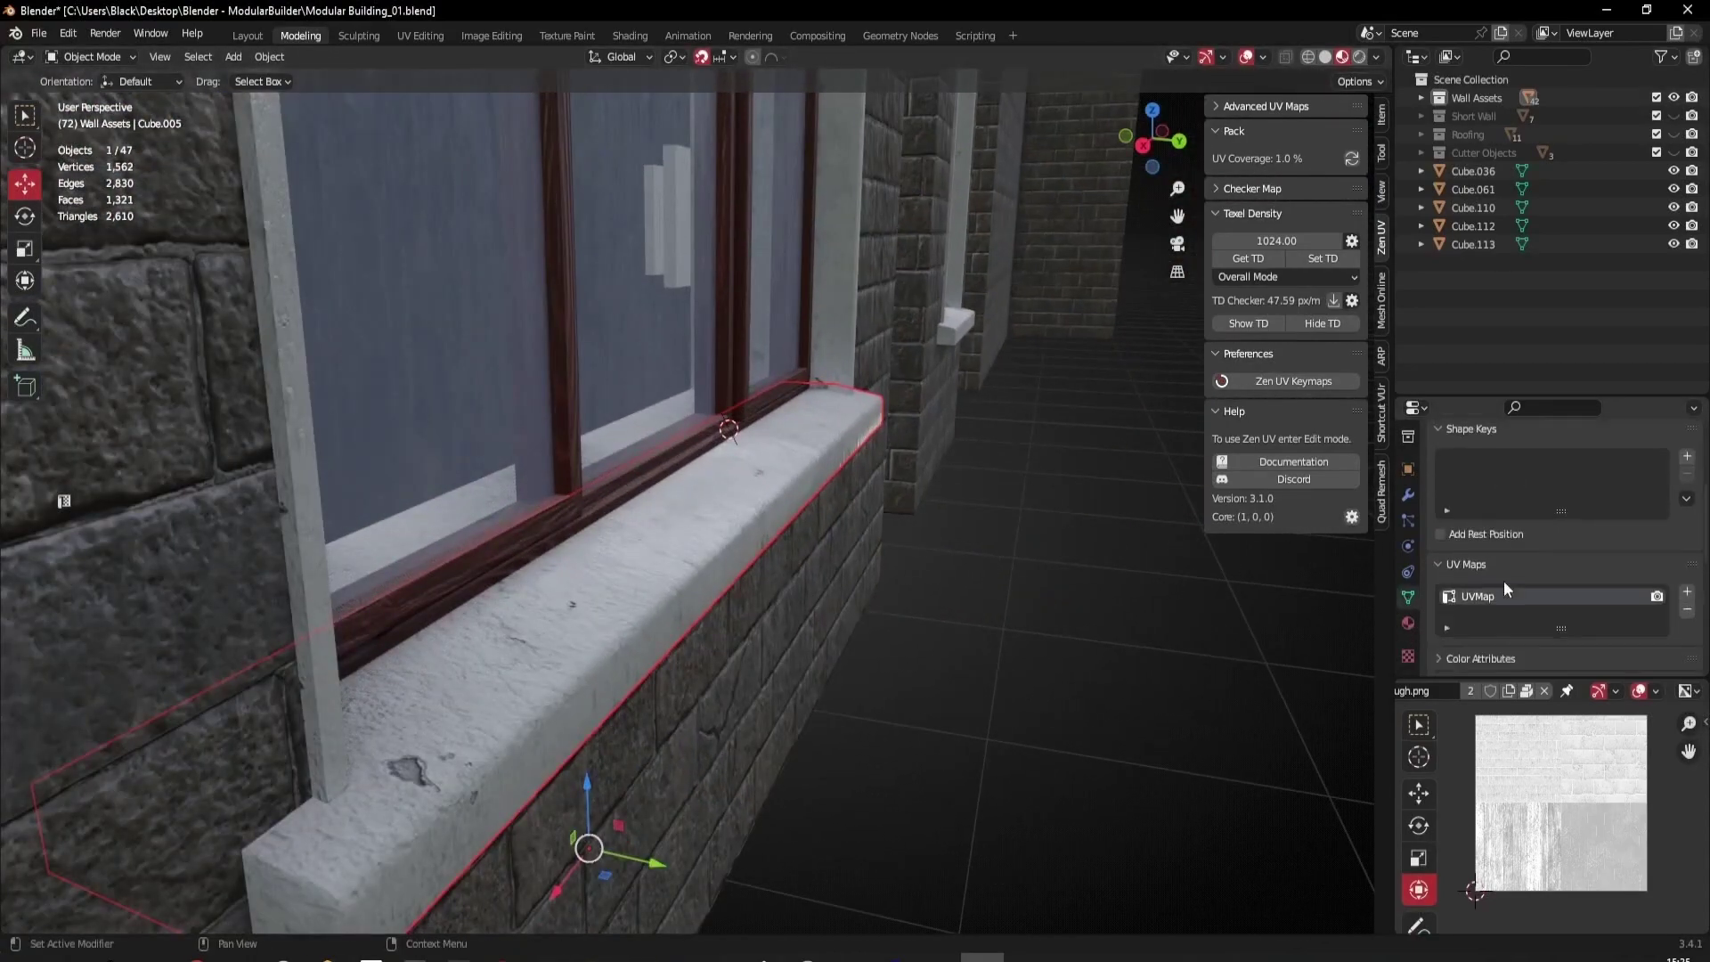
click(1542, 614)
middle_drag(1322, 639, 688, 538)
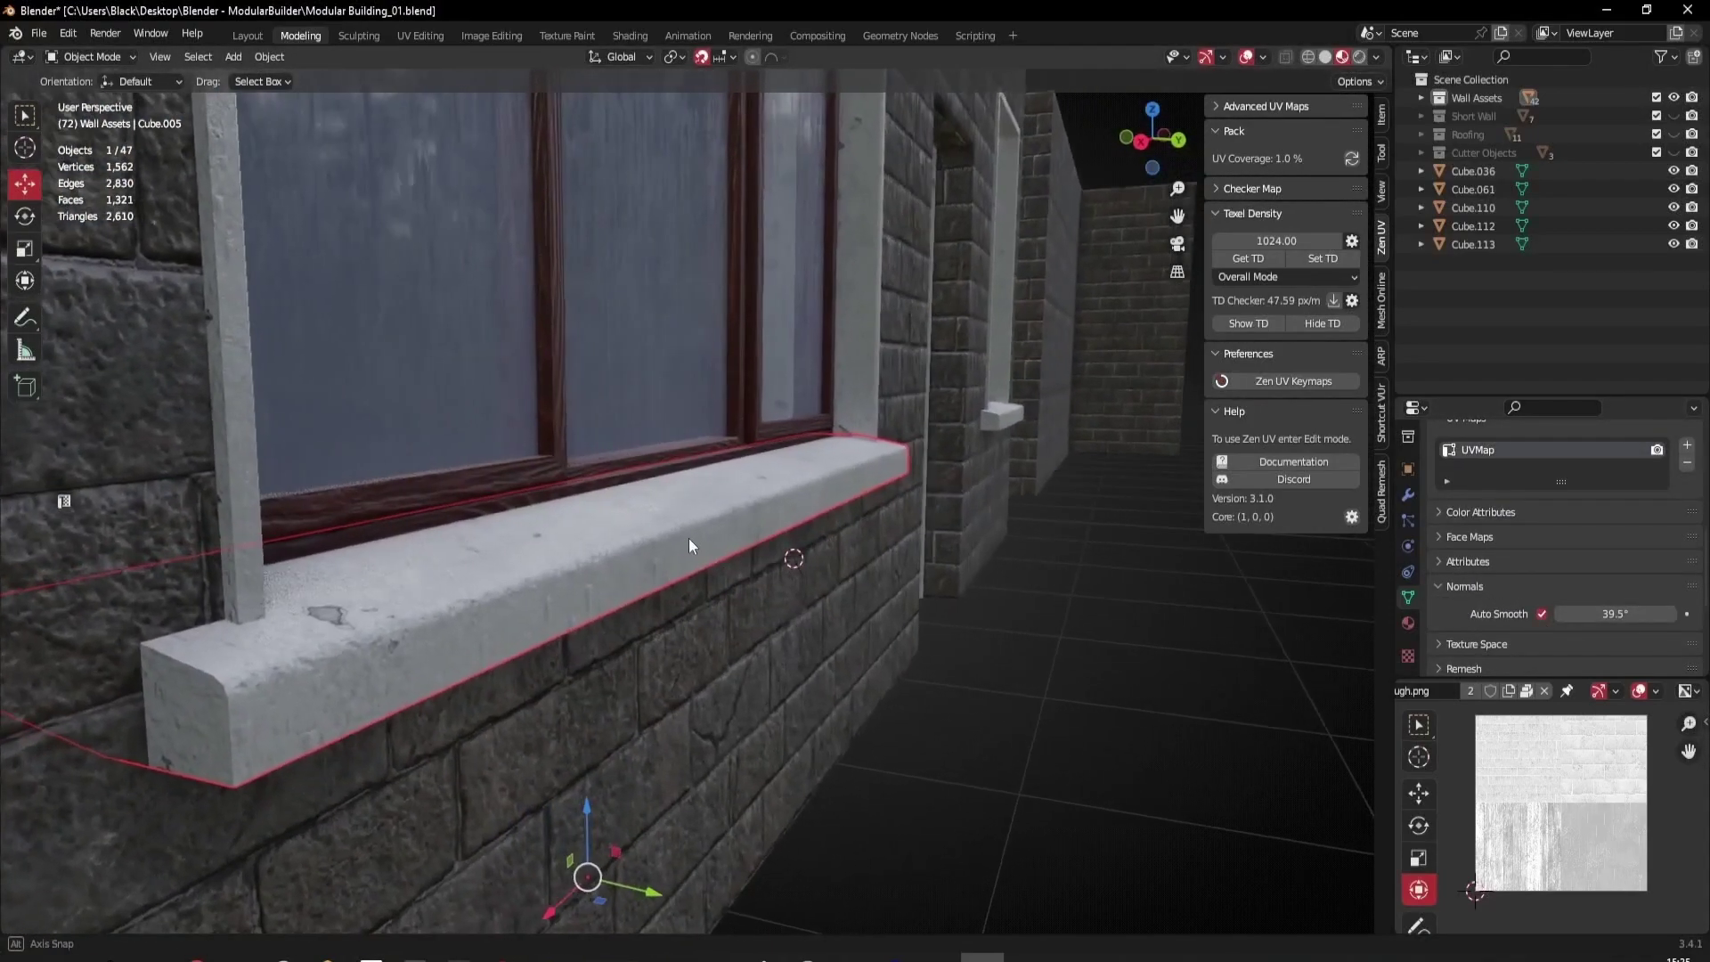
- Examine the sill's shaded edges and surface texture from several angles and distances
middle_drag(825, 573, 514, 577)
shift+middle_drag(824, 617, 737, 682)
scroll(737, 682, down, 2)
middle_drag(682, 533, 954, 524)
scroll(821, 458, up, 1)
shift+middle_drag(877, 454, 755, 618)
scroll(755, 618, up, 3)
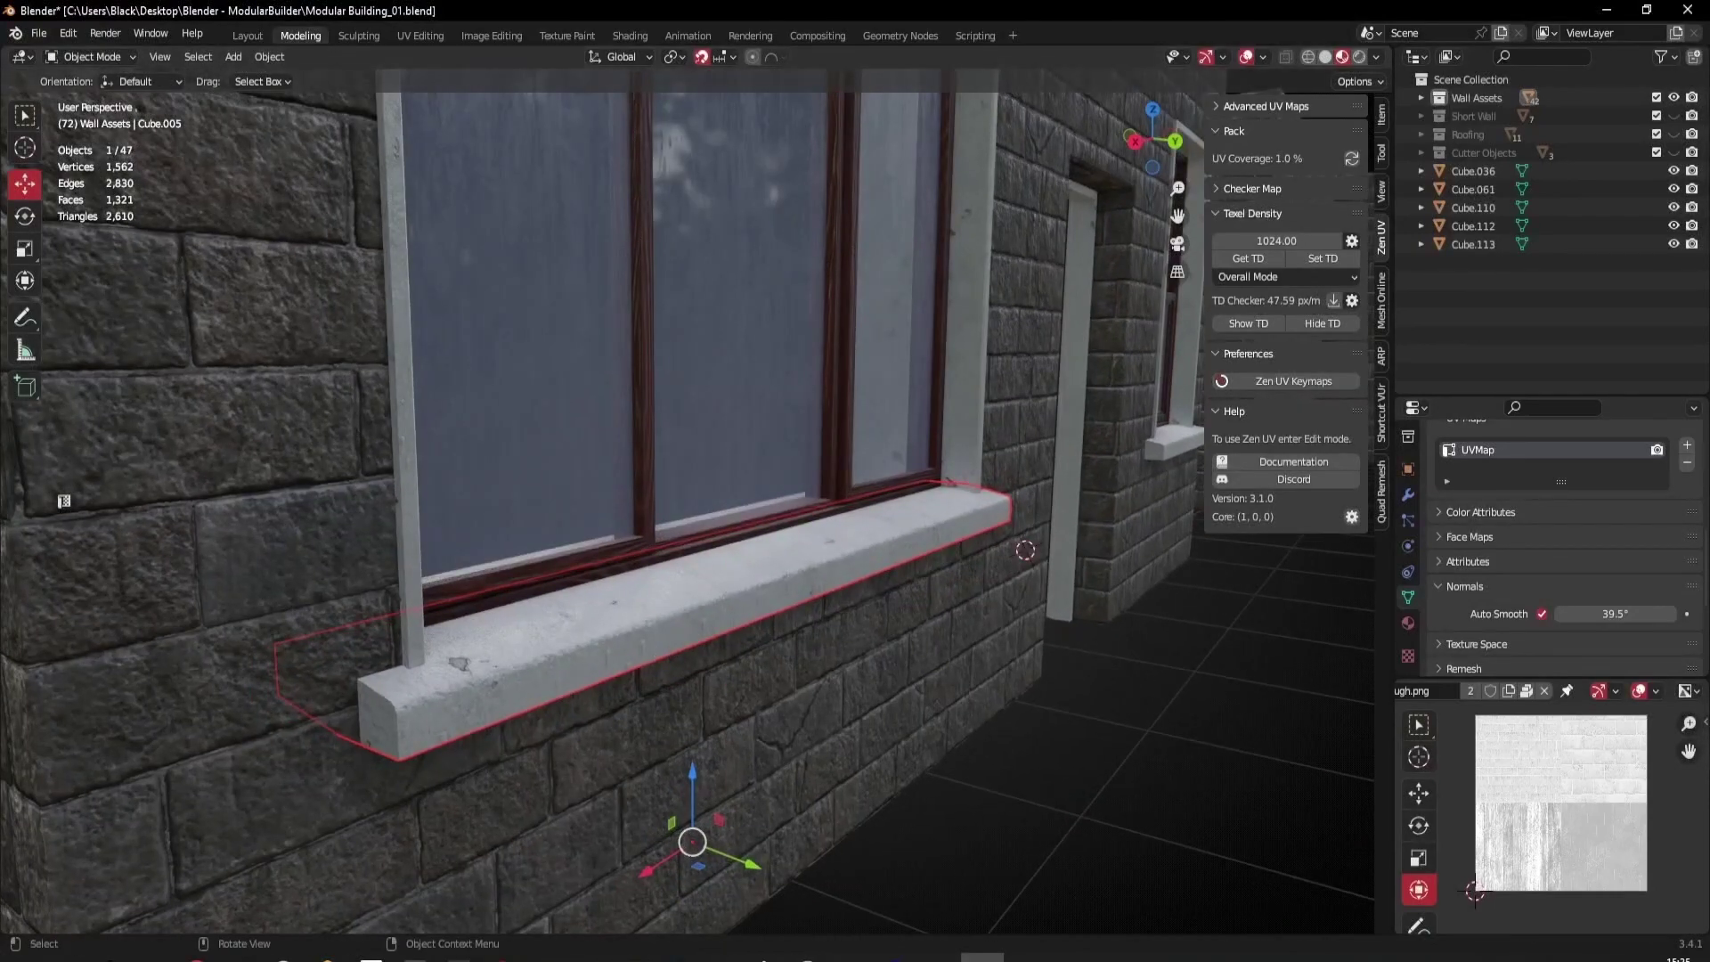
- Switch to Krita and examine the painted plaster quarter of the texture atlas, including its dark spots and edges
click(734, 955)
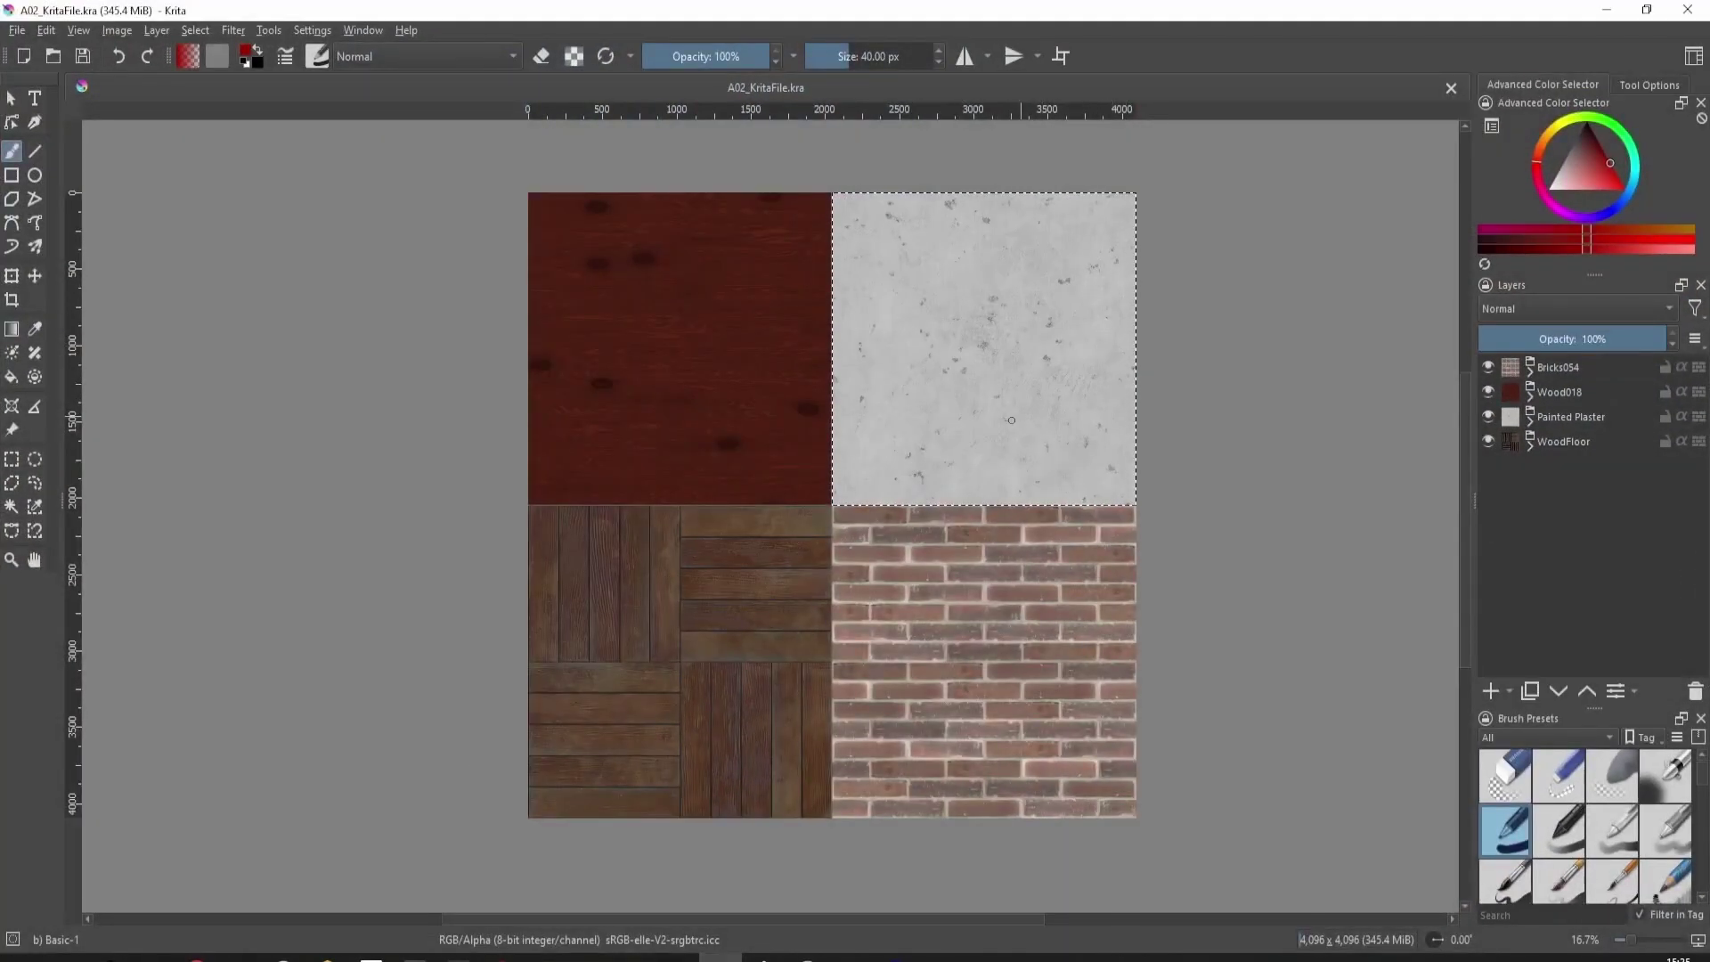
ctrl+scroll(1011, 419, up, 2)
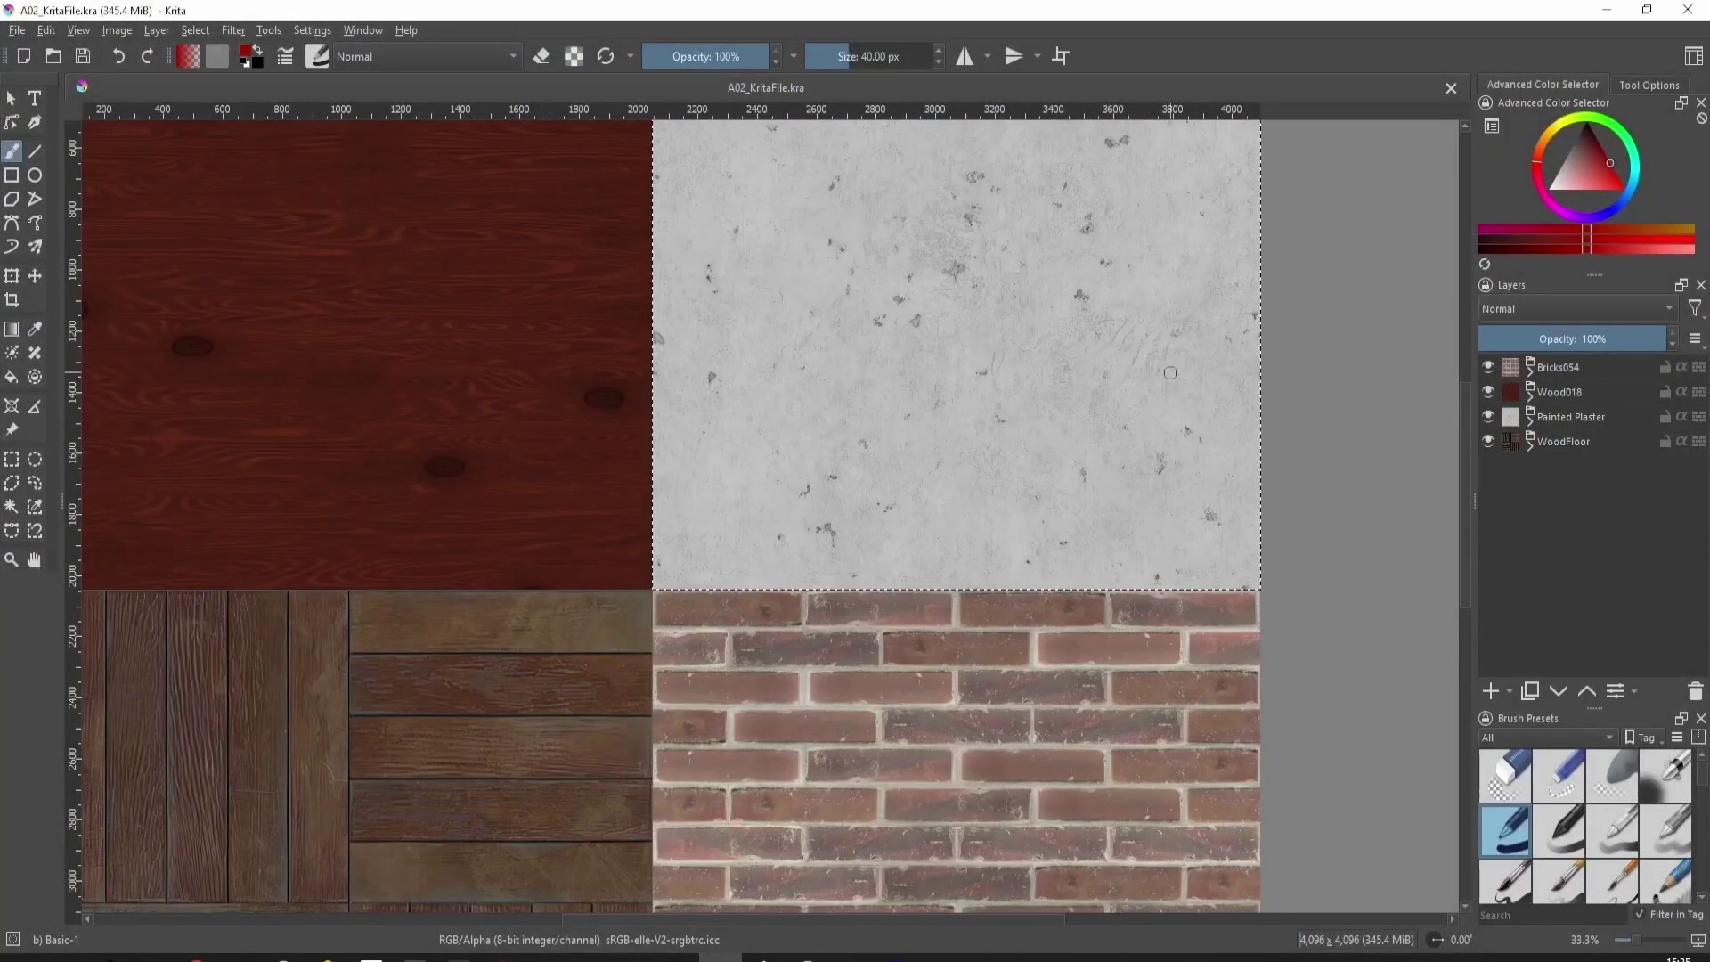
middle_drag(1195, 276, 999, 566)
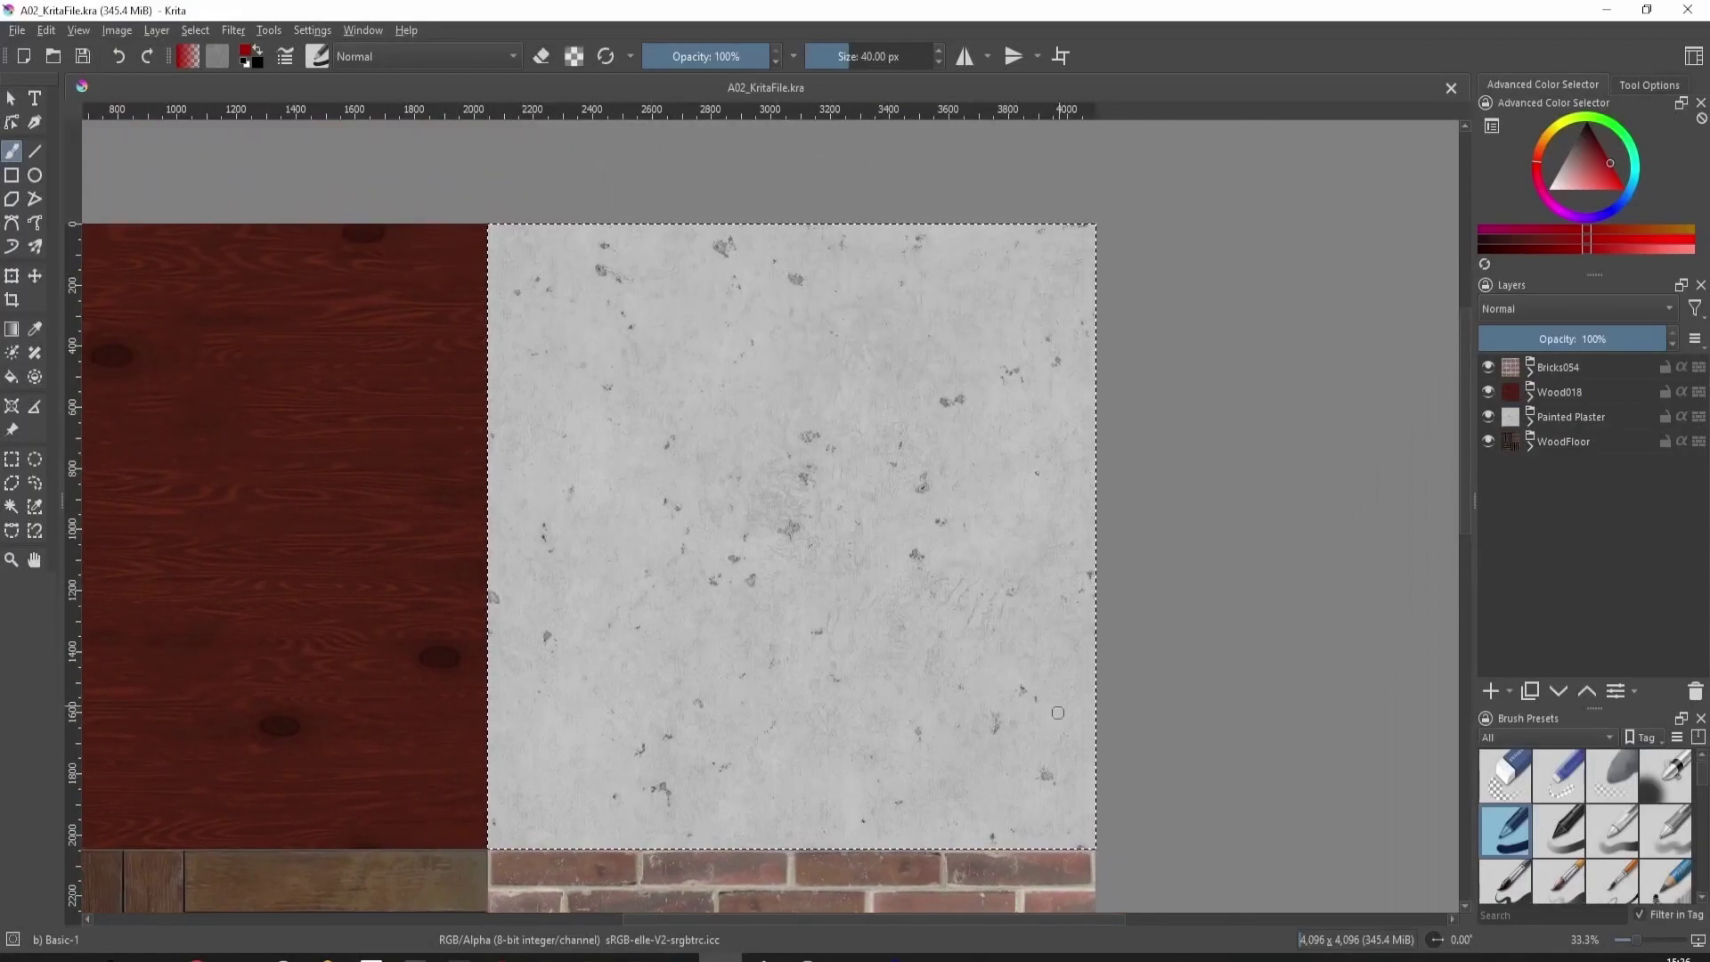
ctrl+scroll(864, 419, down, 1)
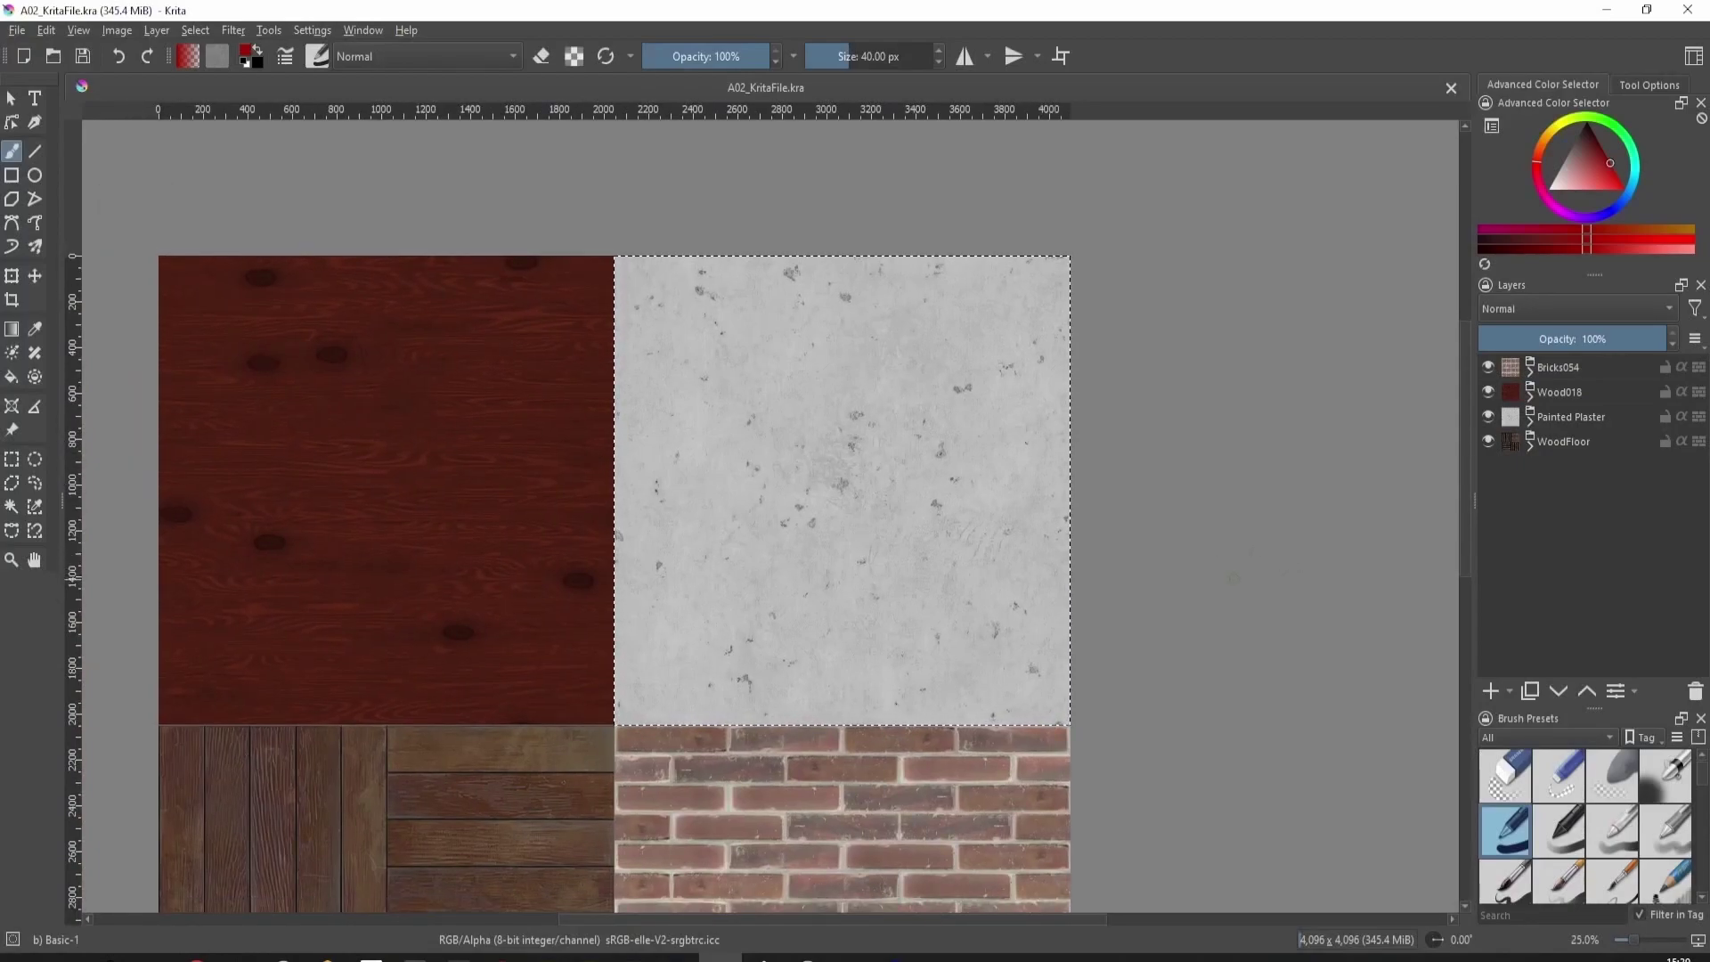
middle_drag(1119, 581, 1129, 552)
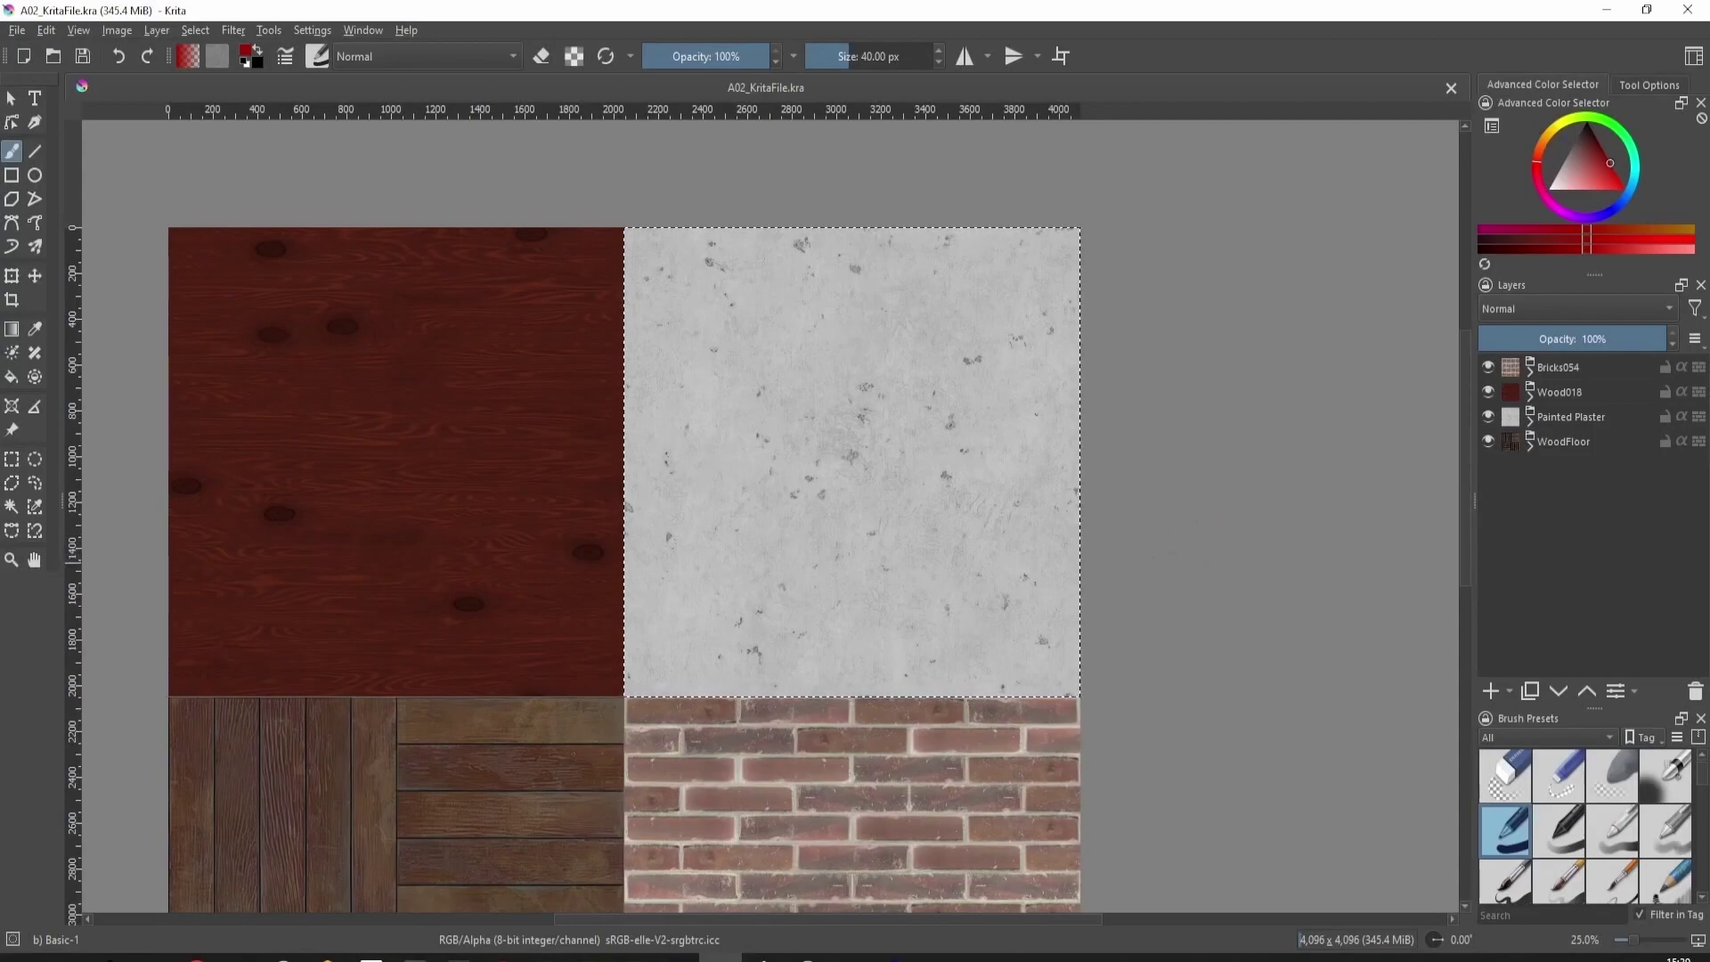
ctrl+scroll(845, 451, up, 1)
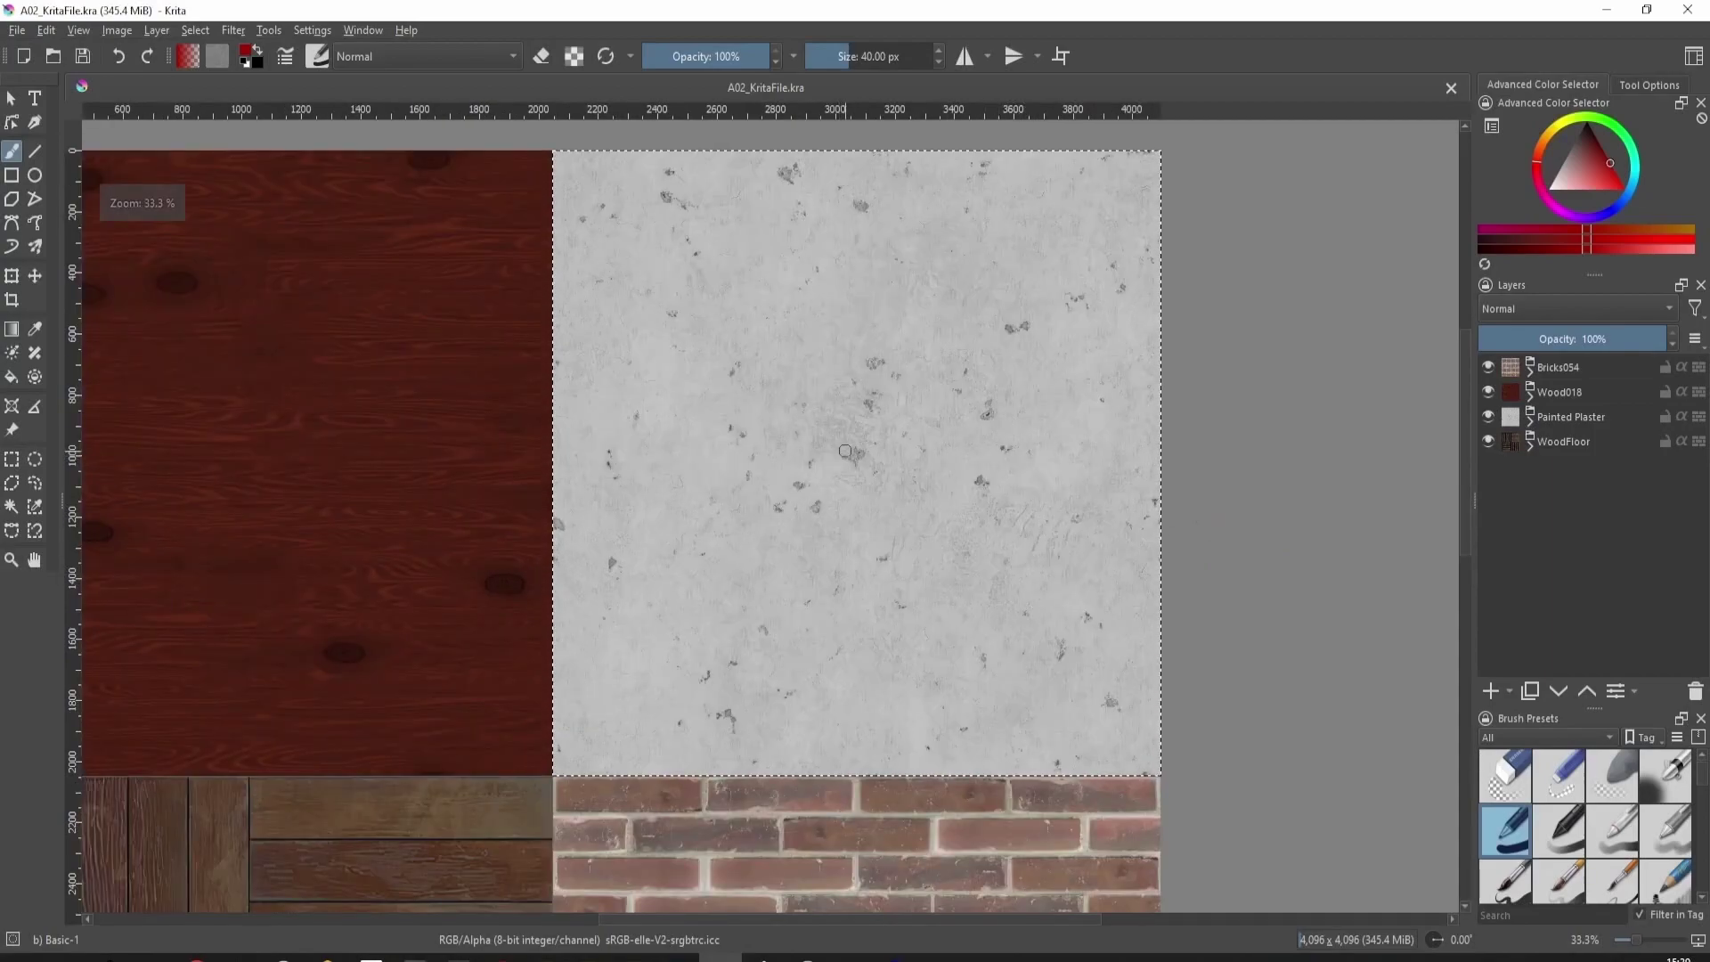
scroll(980, 369, down, 1)
scroll(946, 407, up, 1)
middle_drag(877, 374, 890, 432)
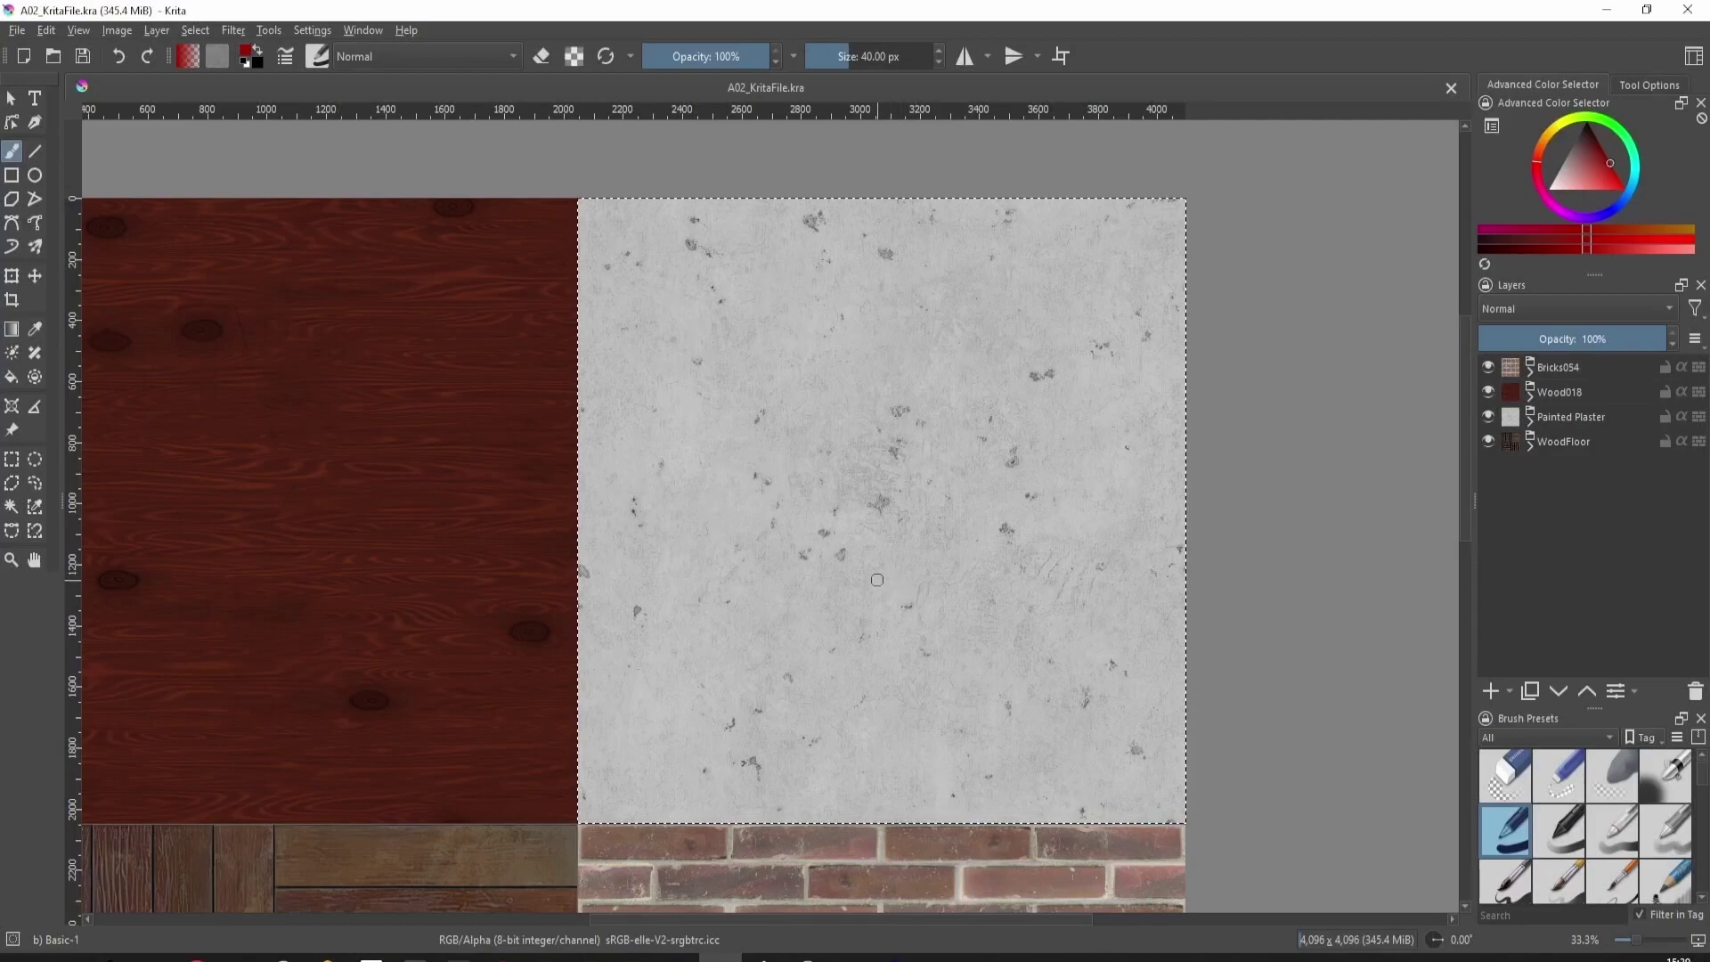
scroll(877, 579, up, 2)
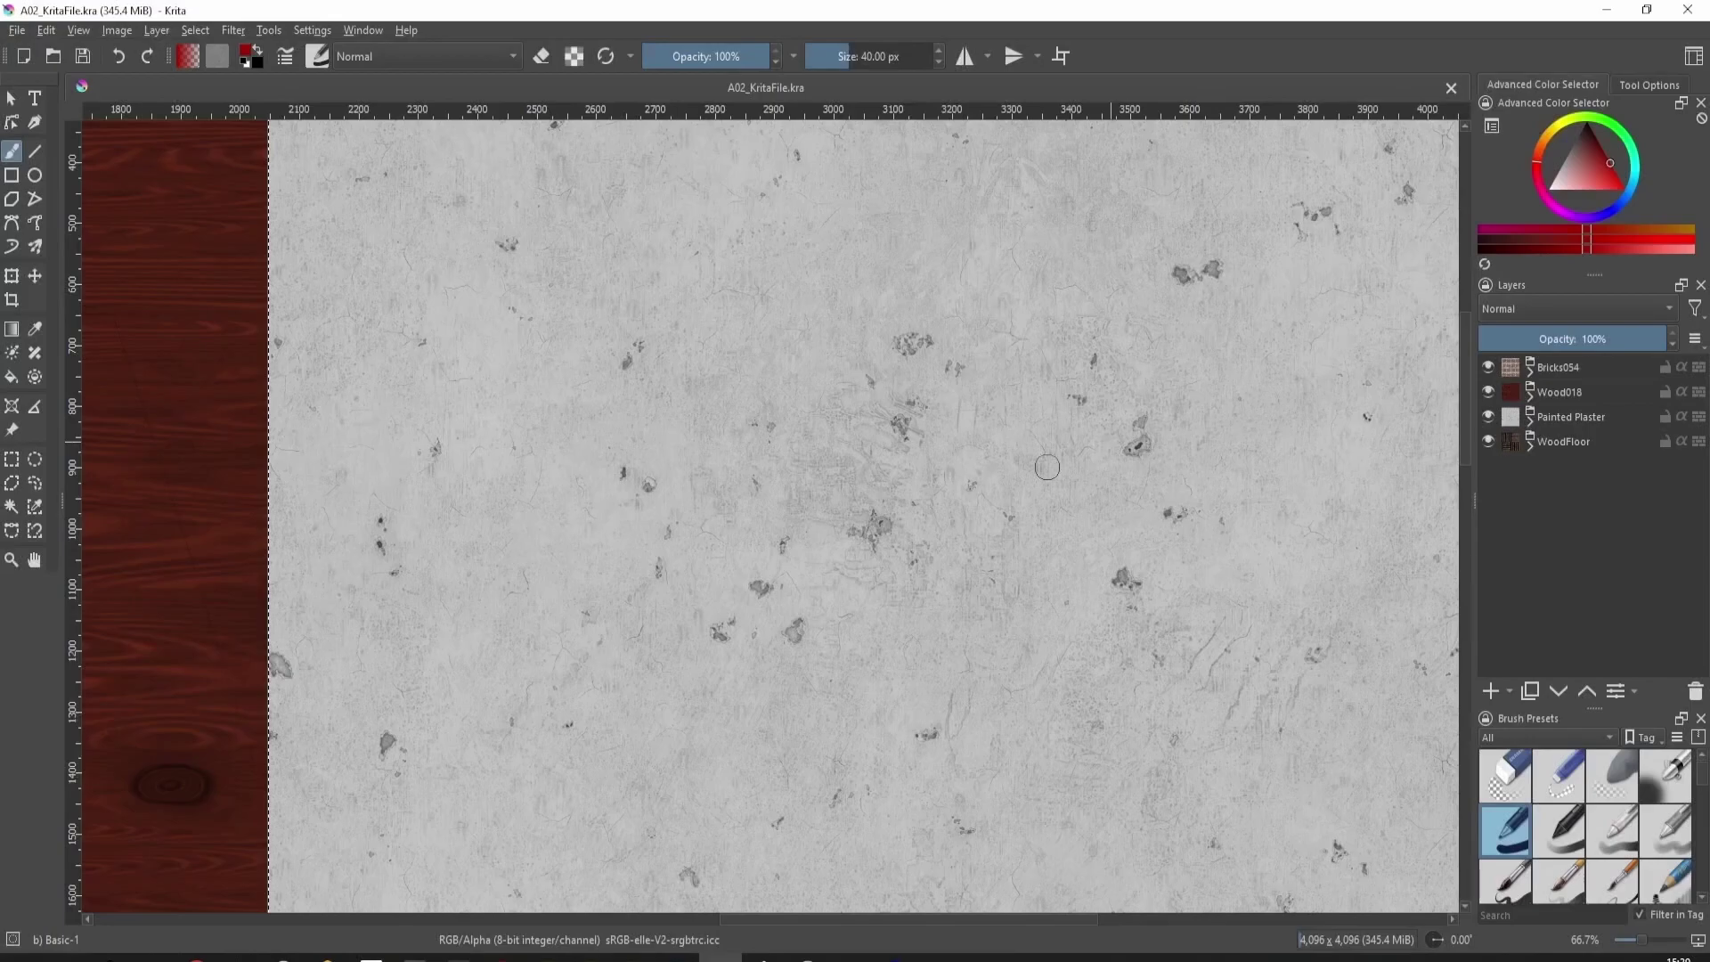
scroll(1071, 457, down, 1)
mouse_move(864, 525)
middle_down()
mouse_move(813, 537)
mouse_move(747, 508)
mouse_move(846, 516)
middle_up()
scroll(747, 508, down, 2)
scroll(775, 523, up, 1)
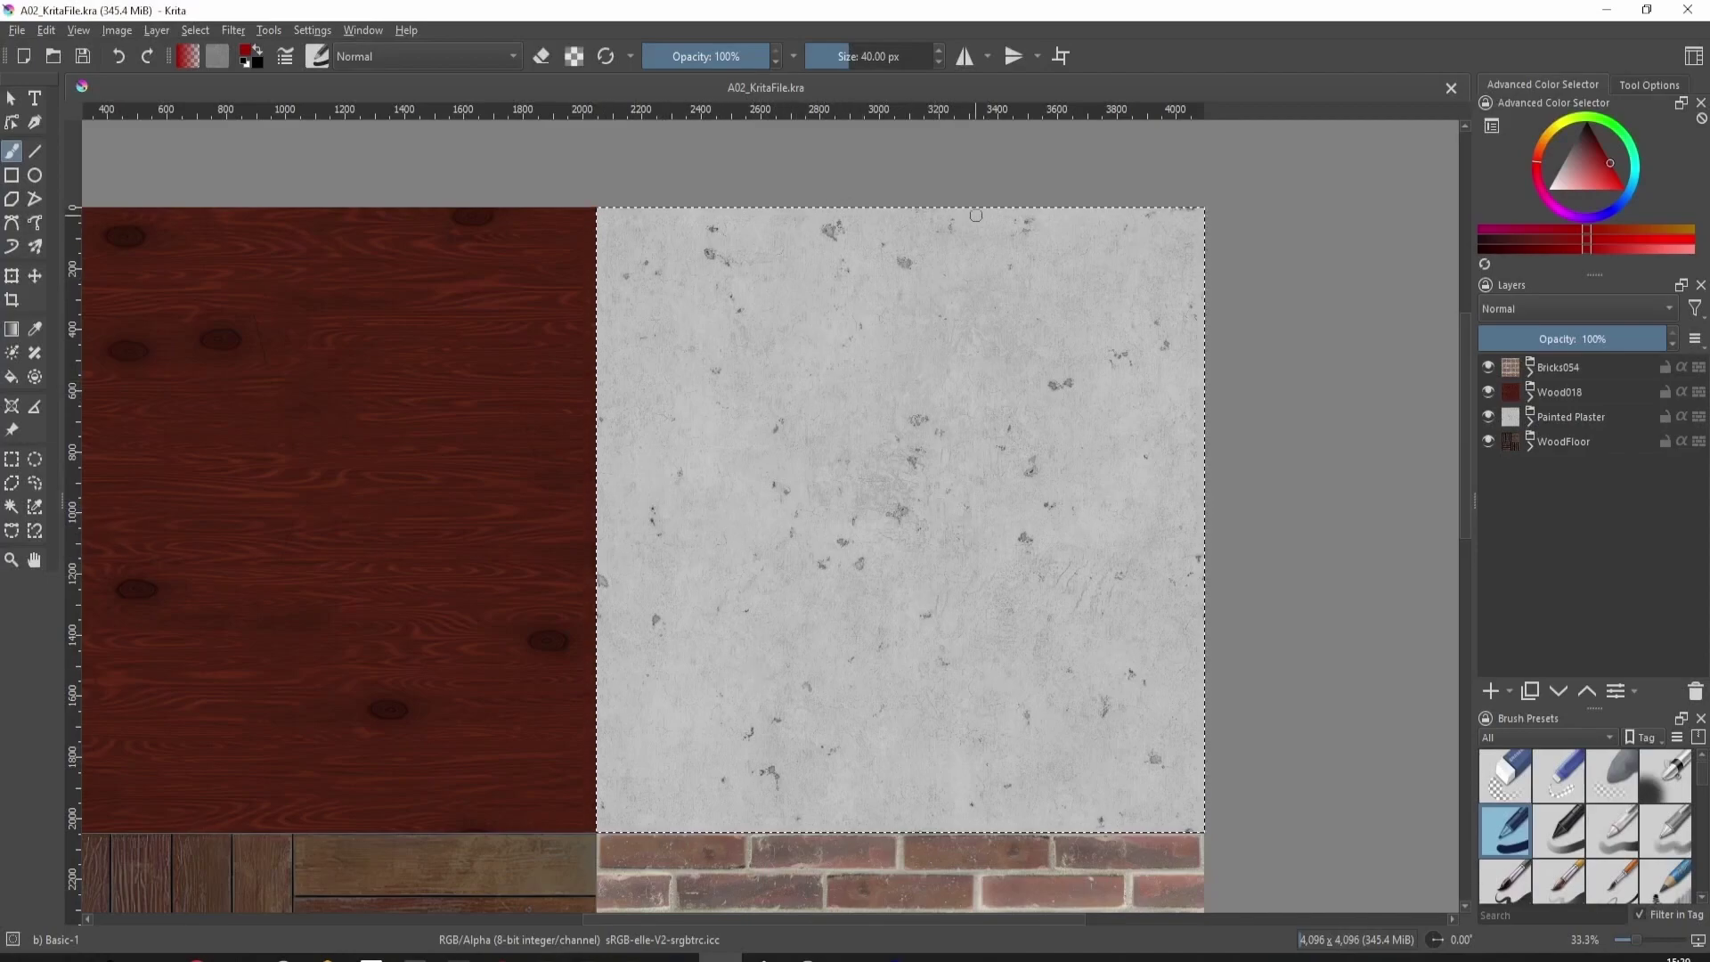
middle_drag(970, 711, 838, 708)
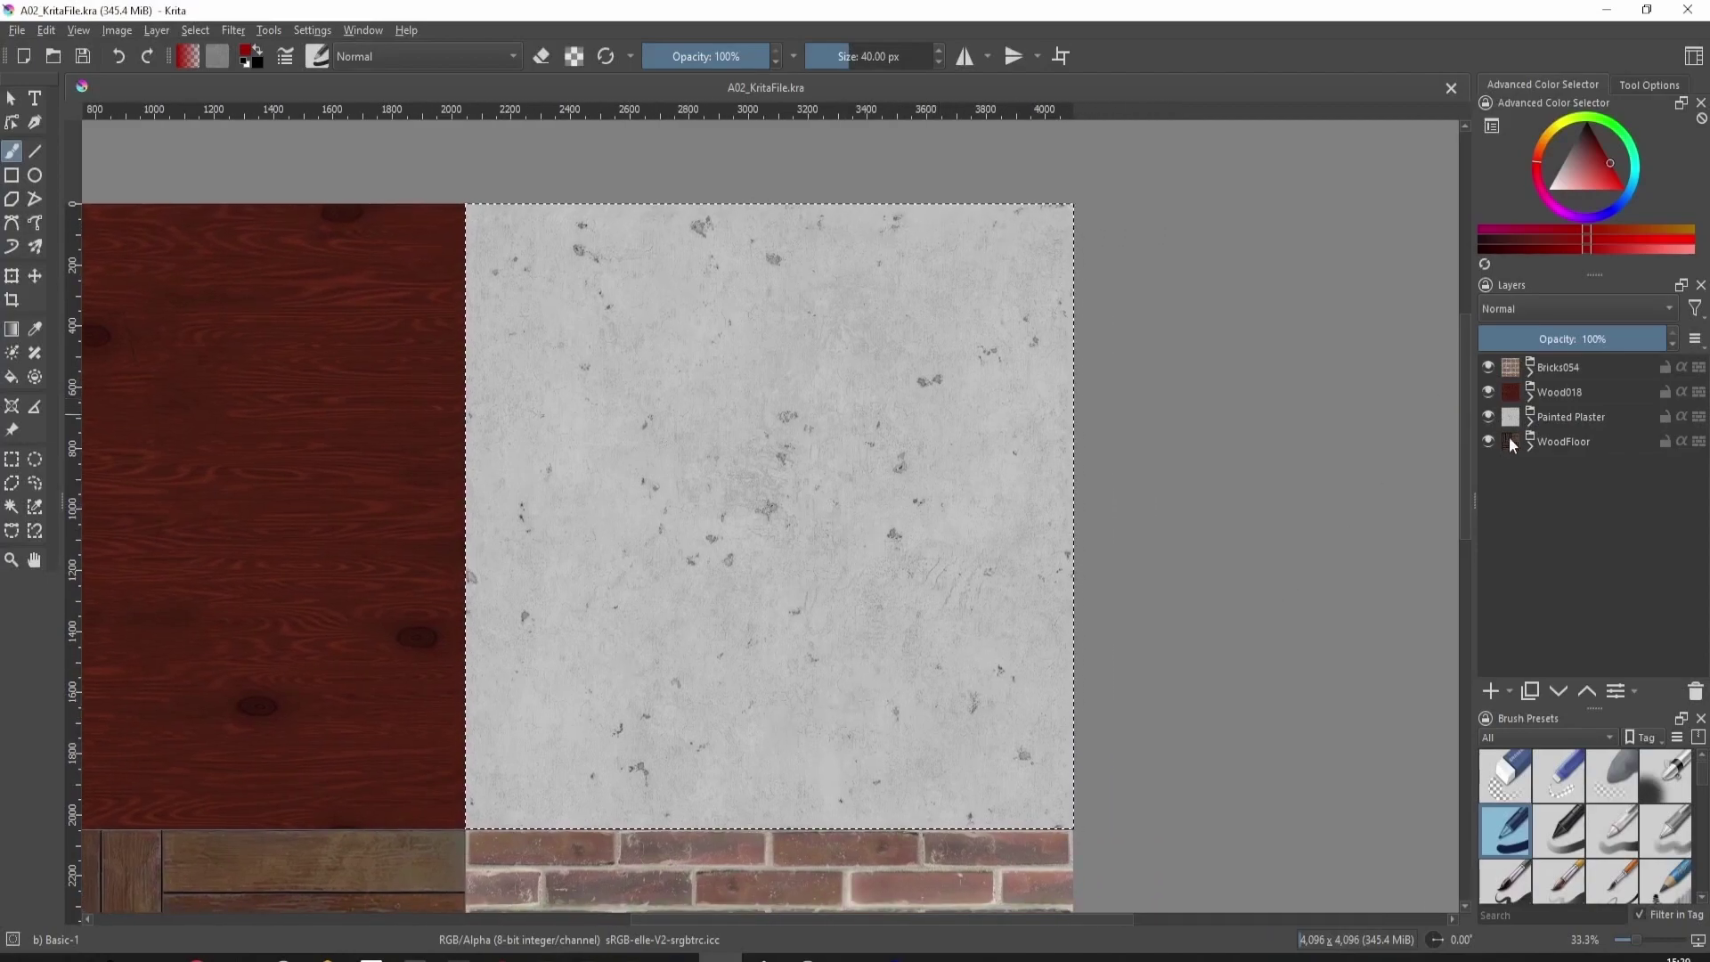
- Expand the Painted Plaster group, clear the active selection, and duplicate the group's topmost plaster layer
click(1529, 417)
click(12, 458)
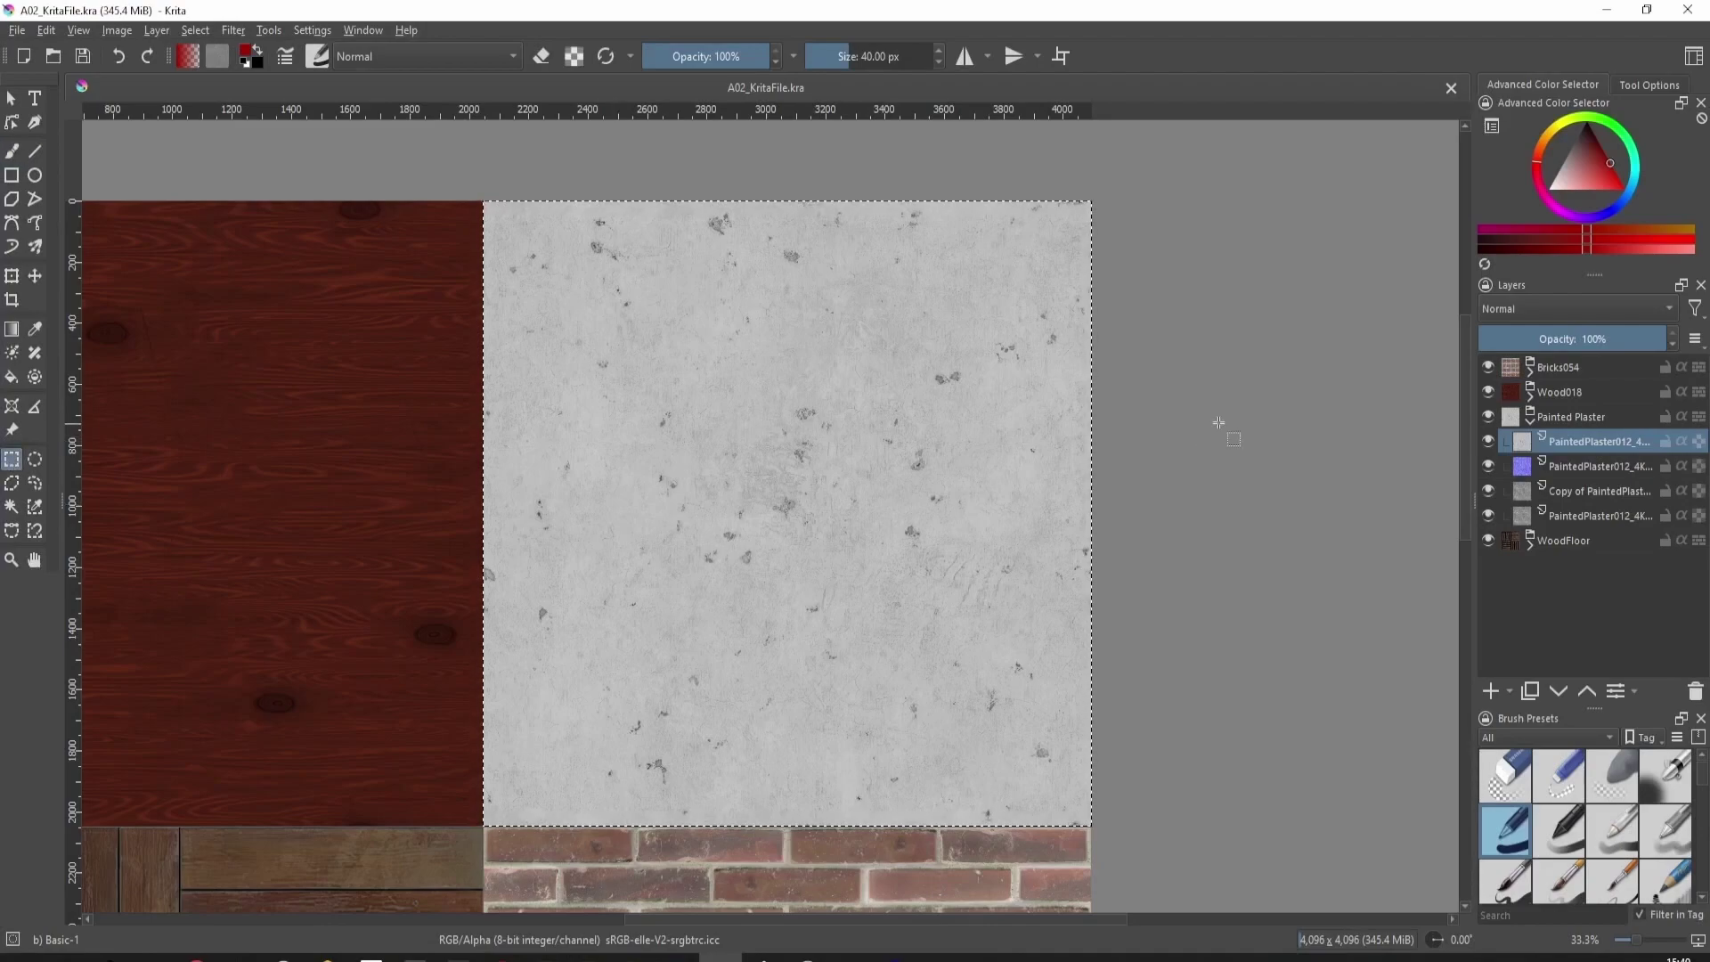
click(885, 441)
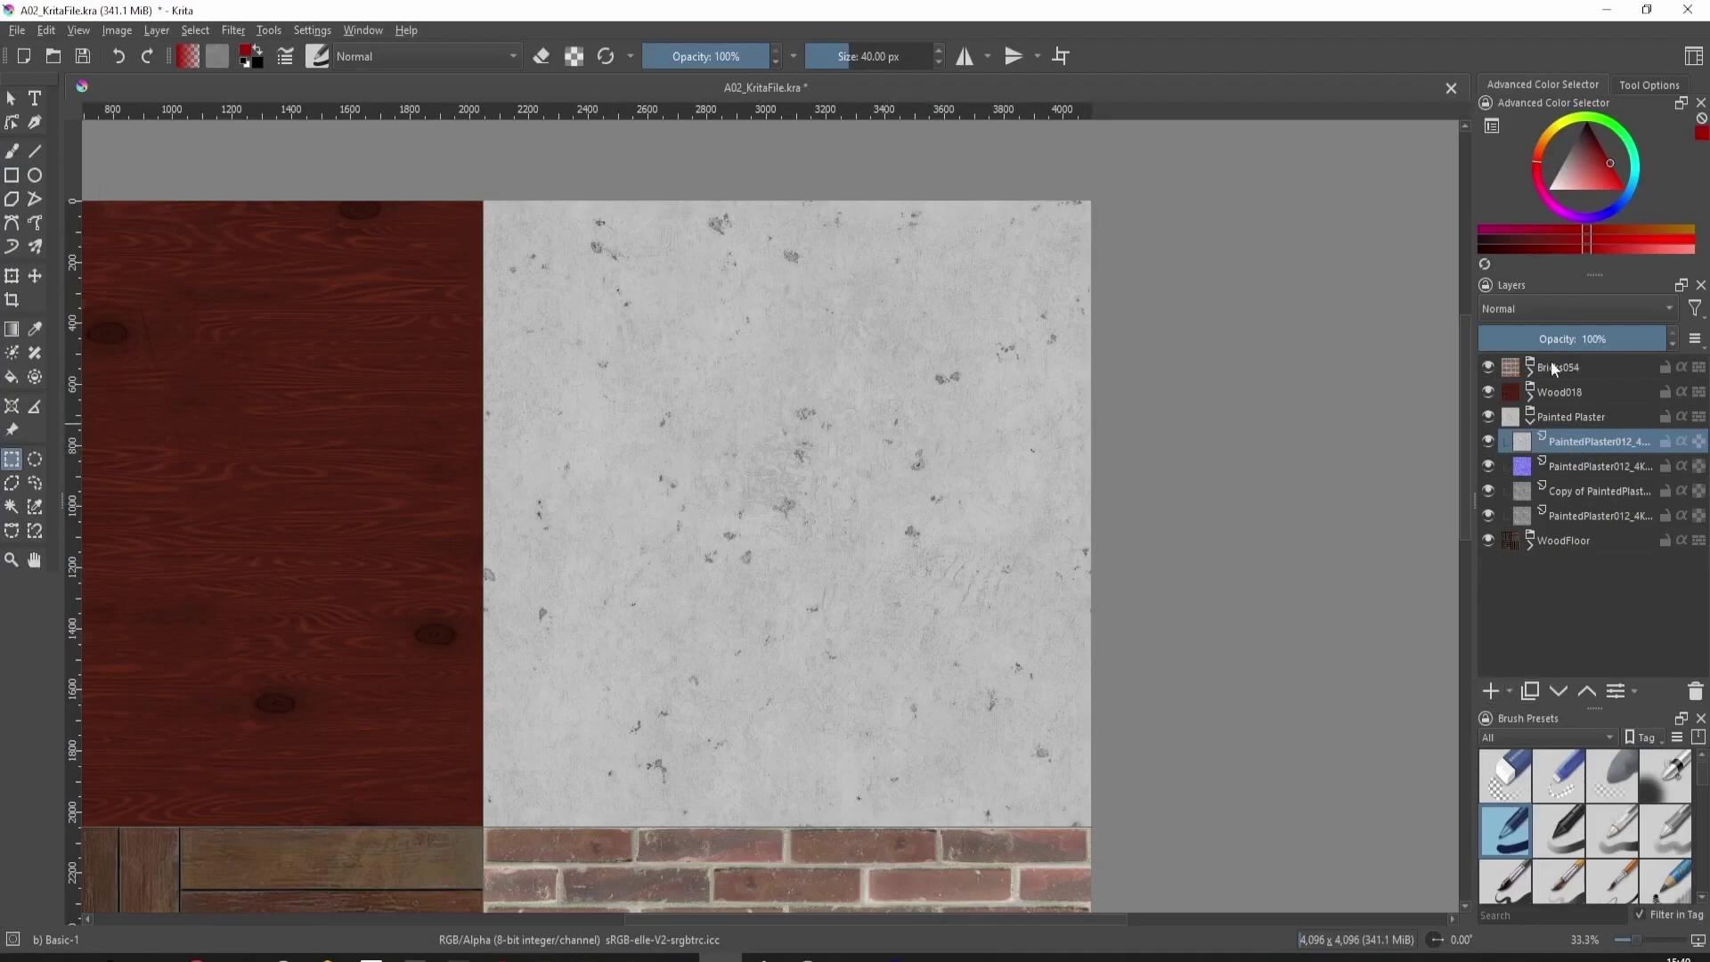
click(1530, 692)
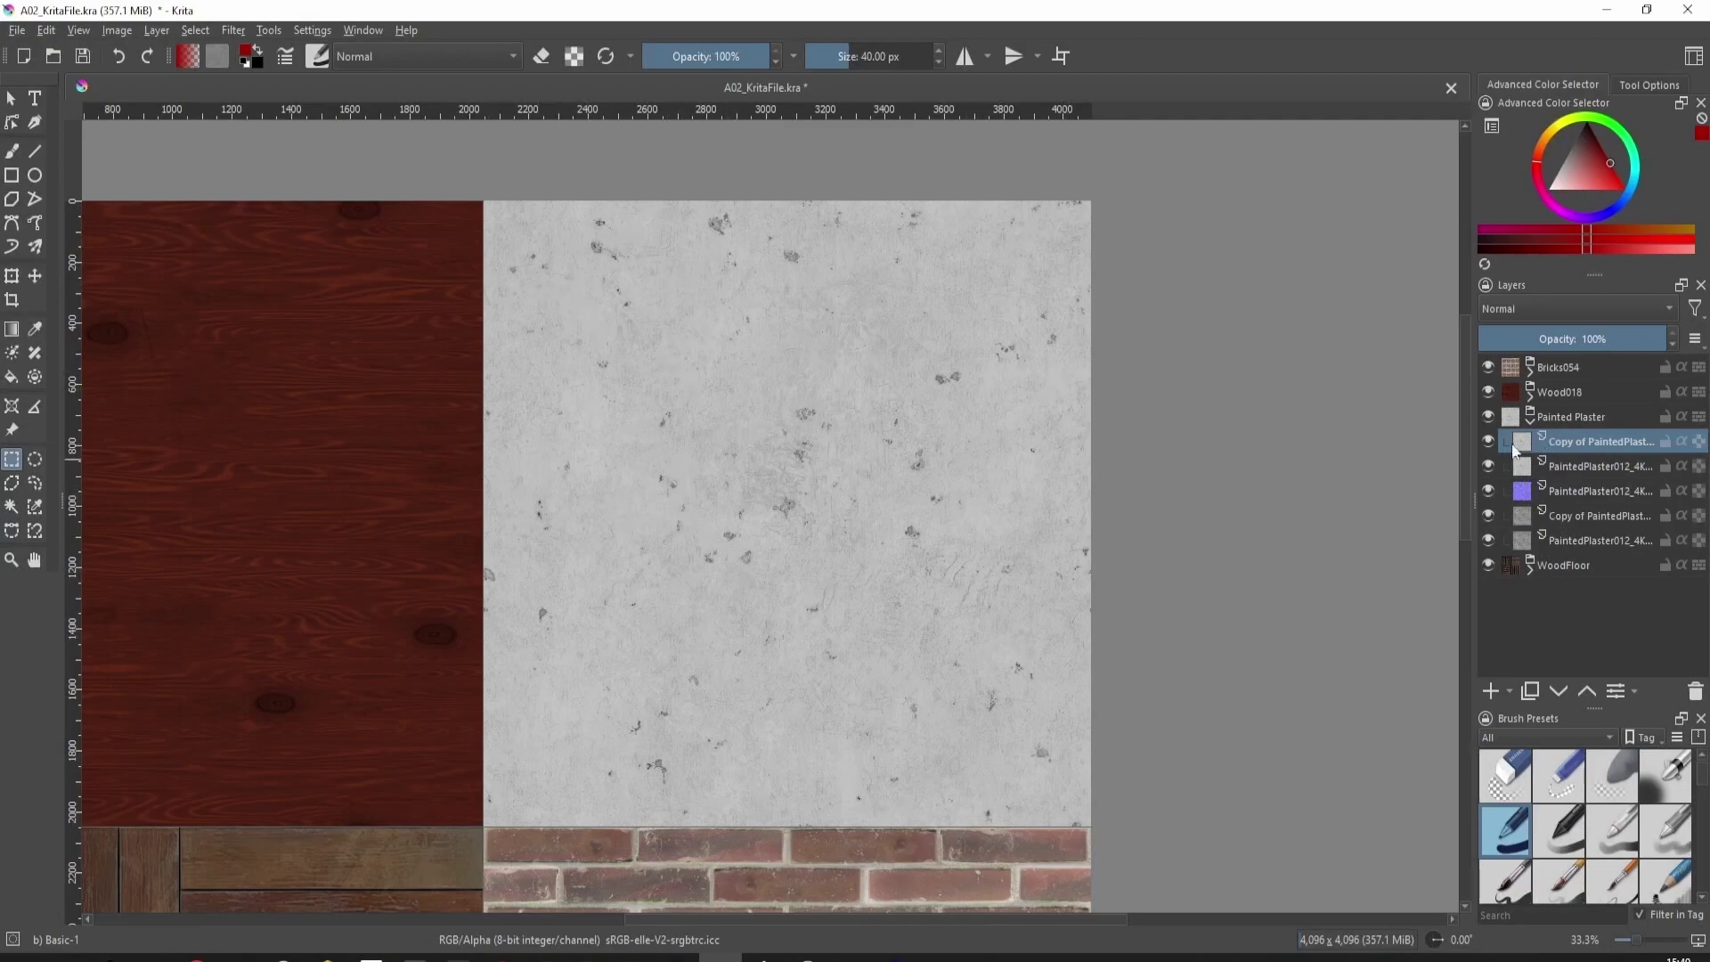
- Hide the duplicated plaster layer and add a new paint layer above it in the Painted Plaster group
click(1488, 442)
click(1488, 691)
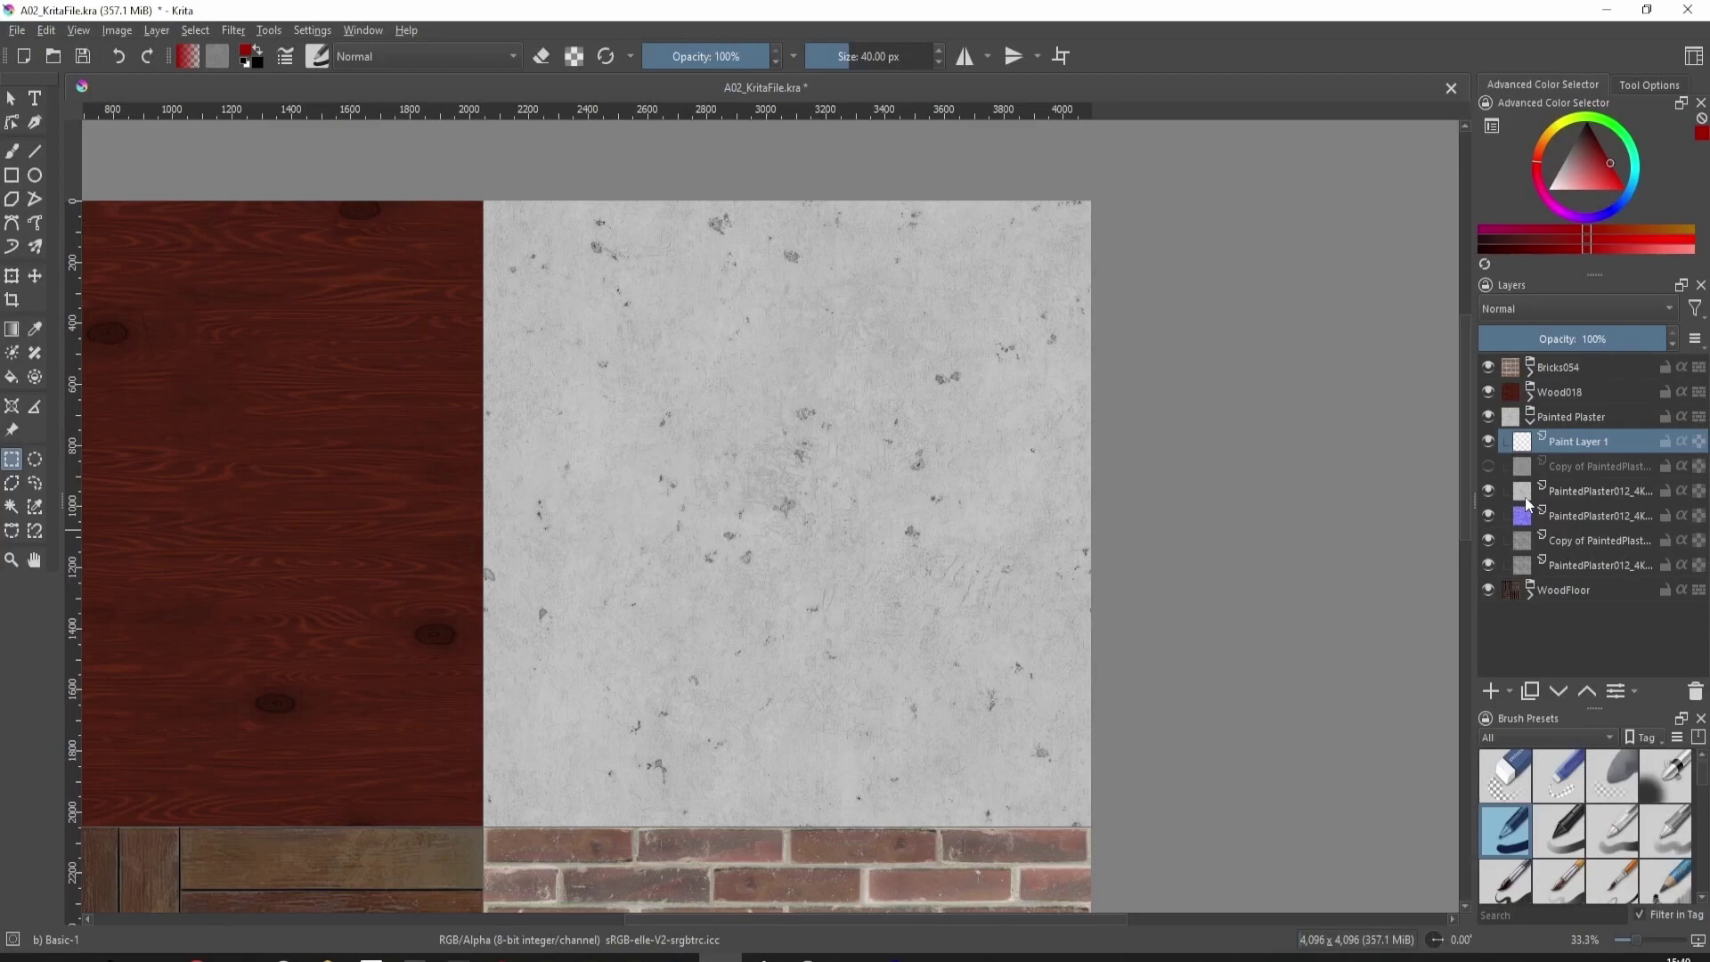
- Select the opaque area of the plaster color layer and fill it with dark blue on the new paint layer
mouse_move(1526, 503)
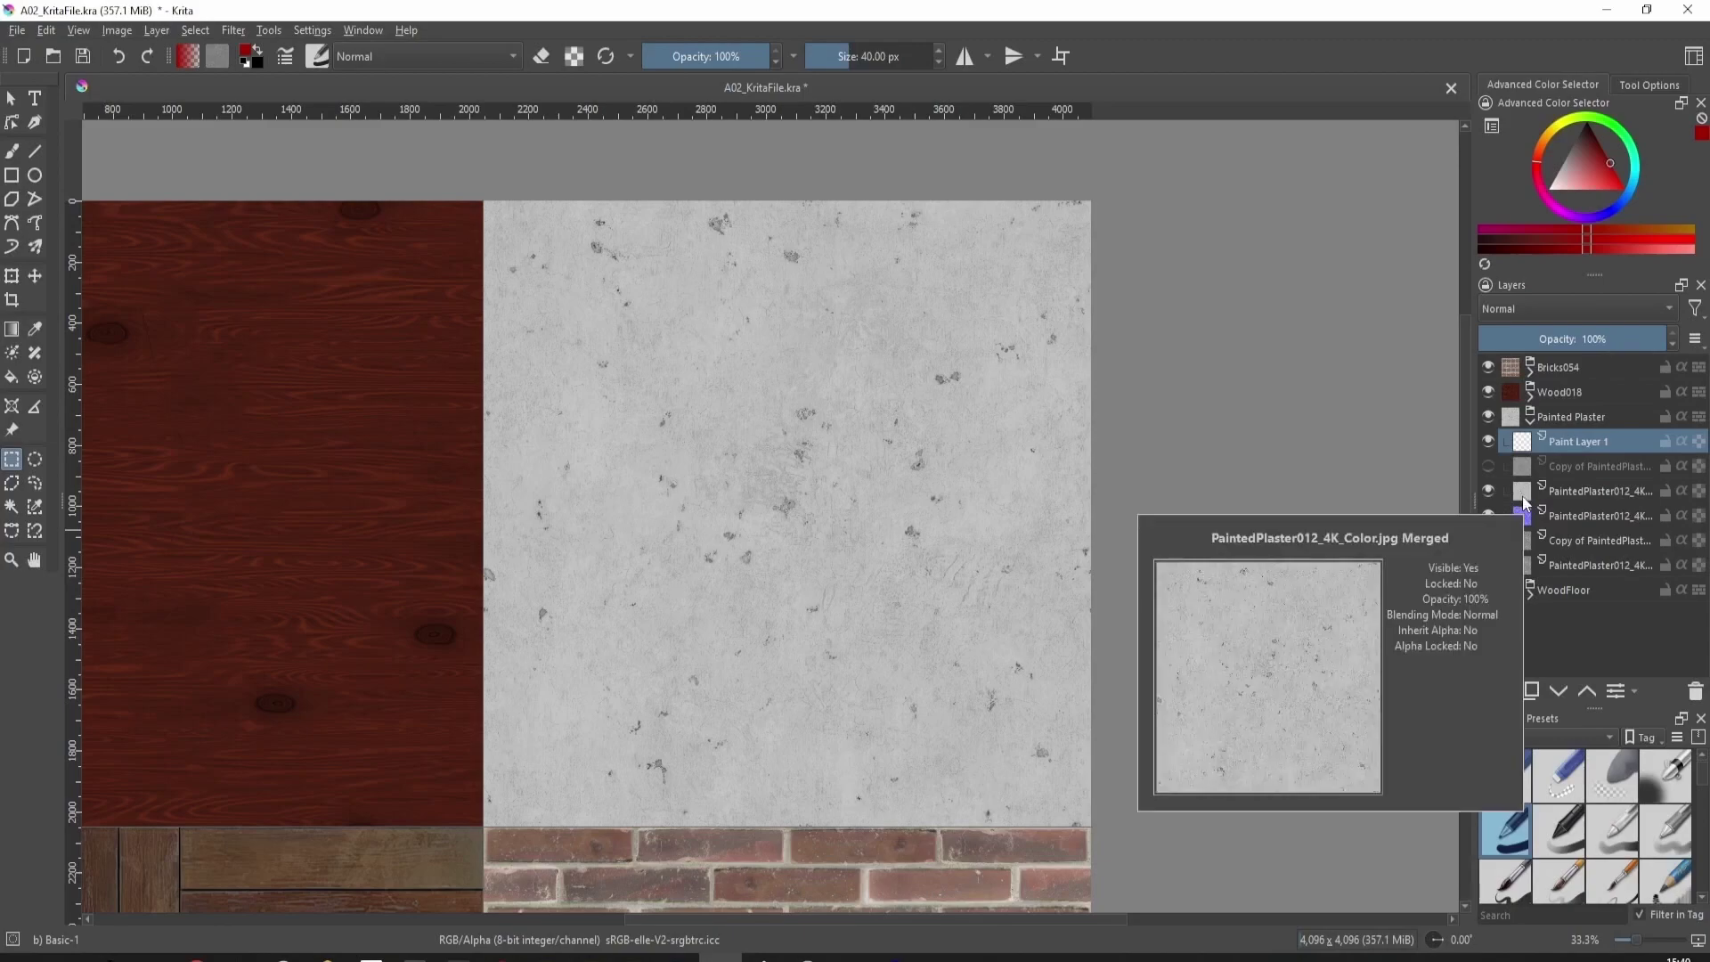
ctrl+click(1526, 501)
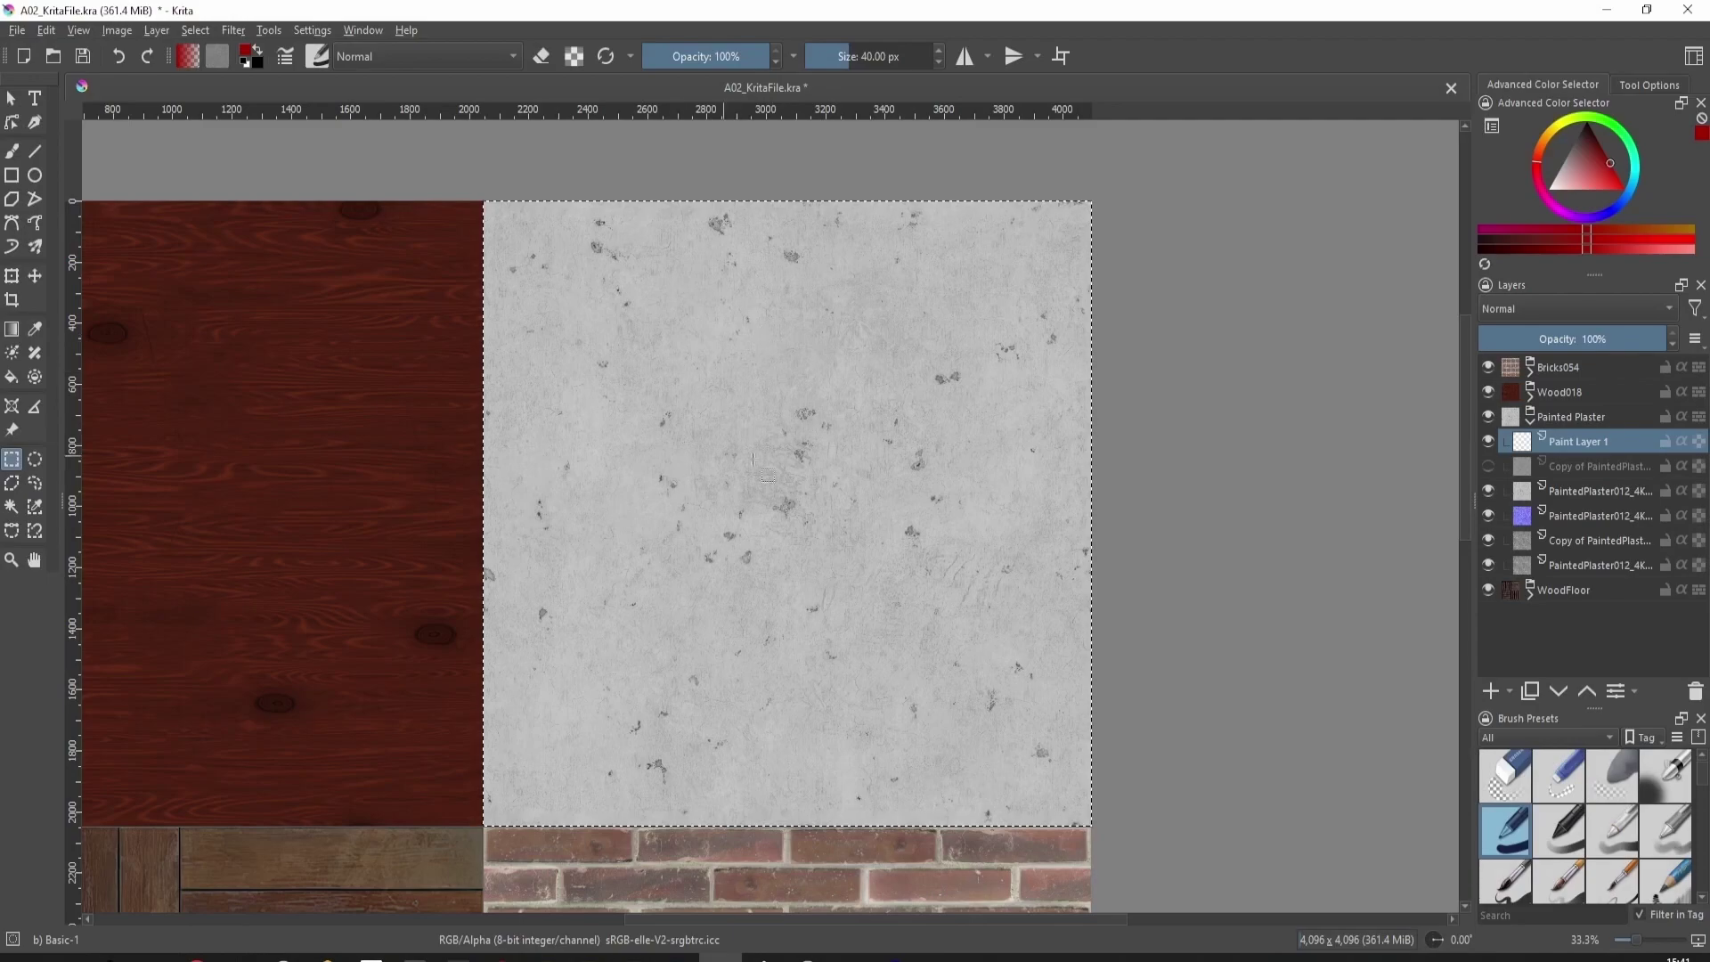
ctrl+scroll(505, 500, down, 2)
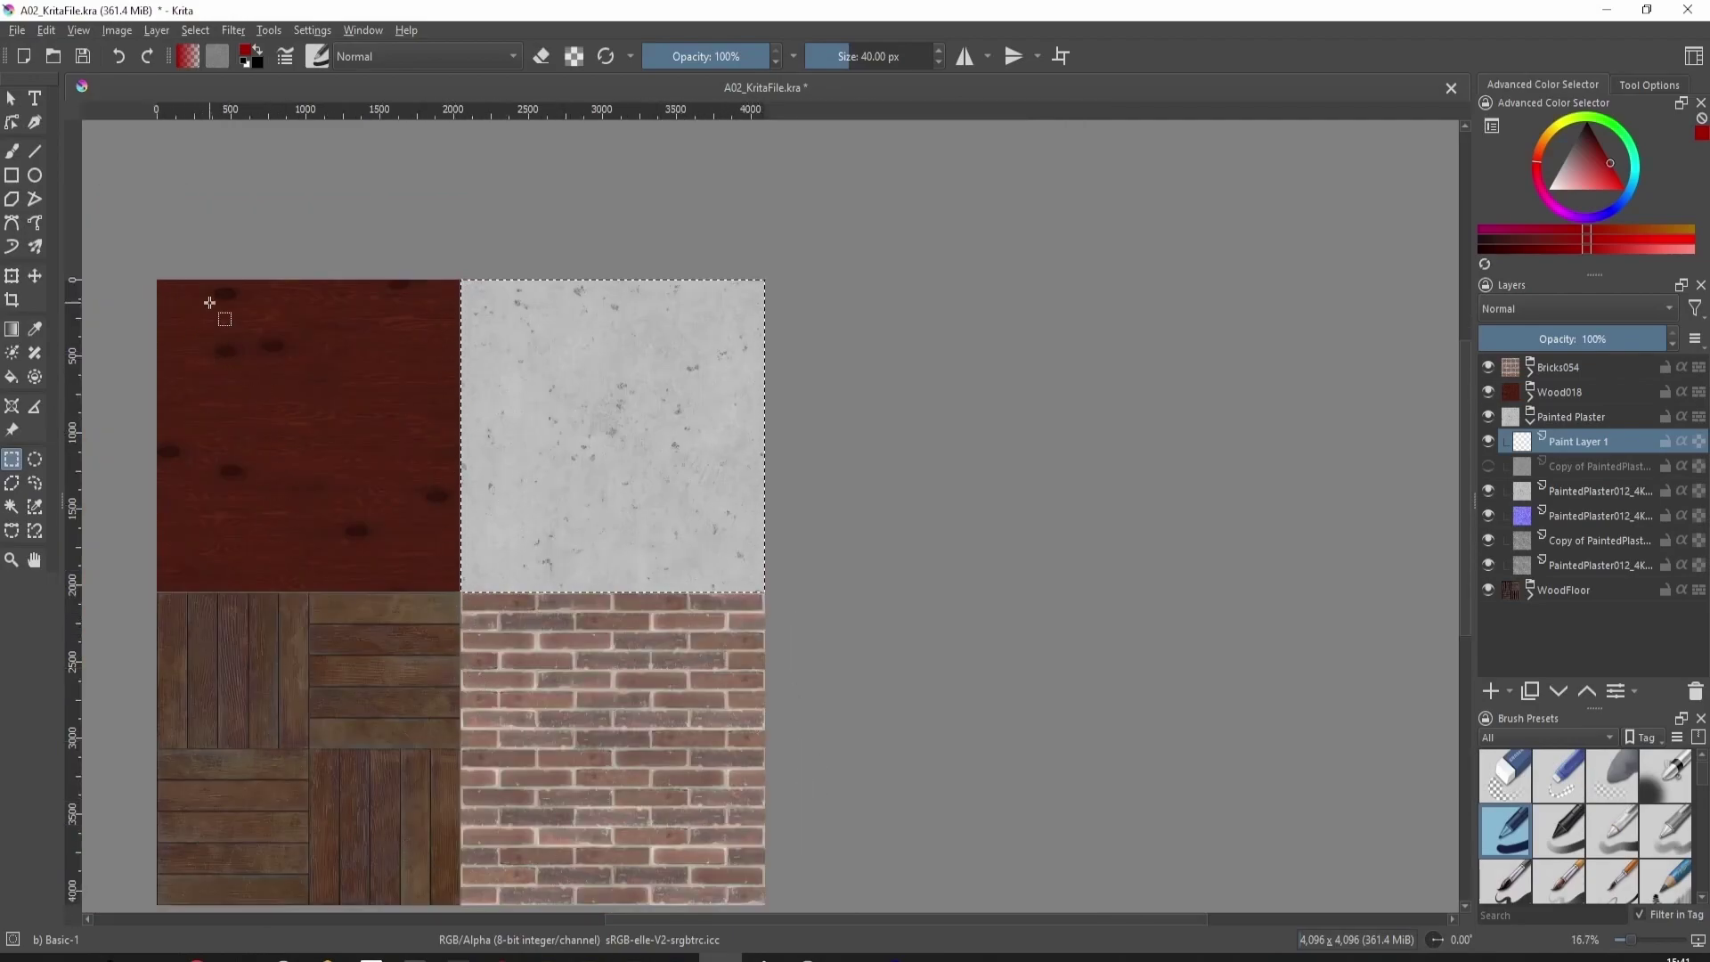
ctrl+scroll(594, 540, up, 2)
middle_drag(1057, 294, 1167, 462)
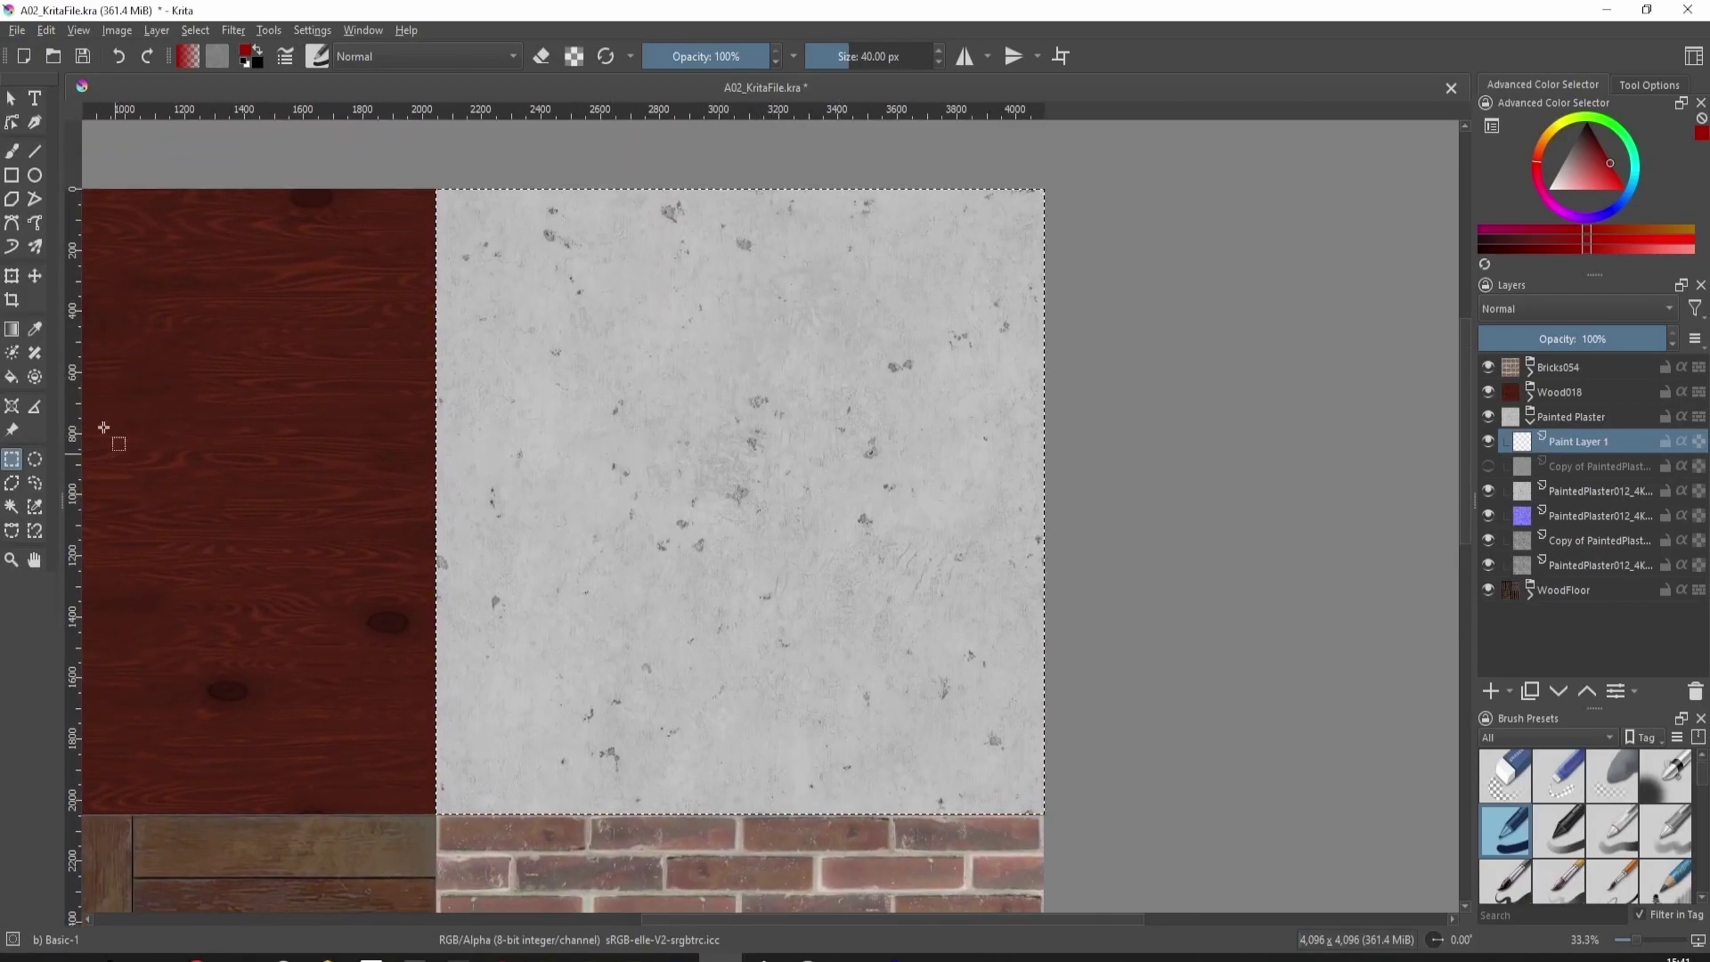
click(12, 377)
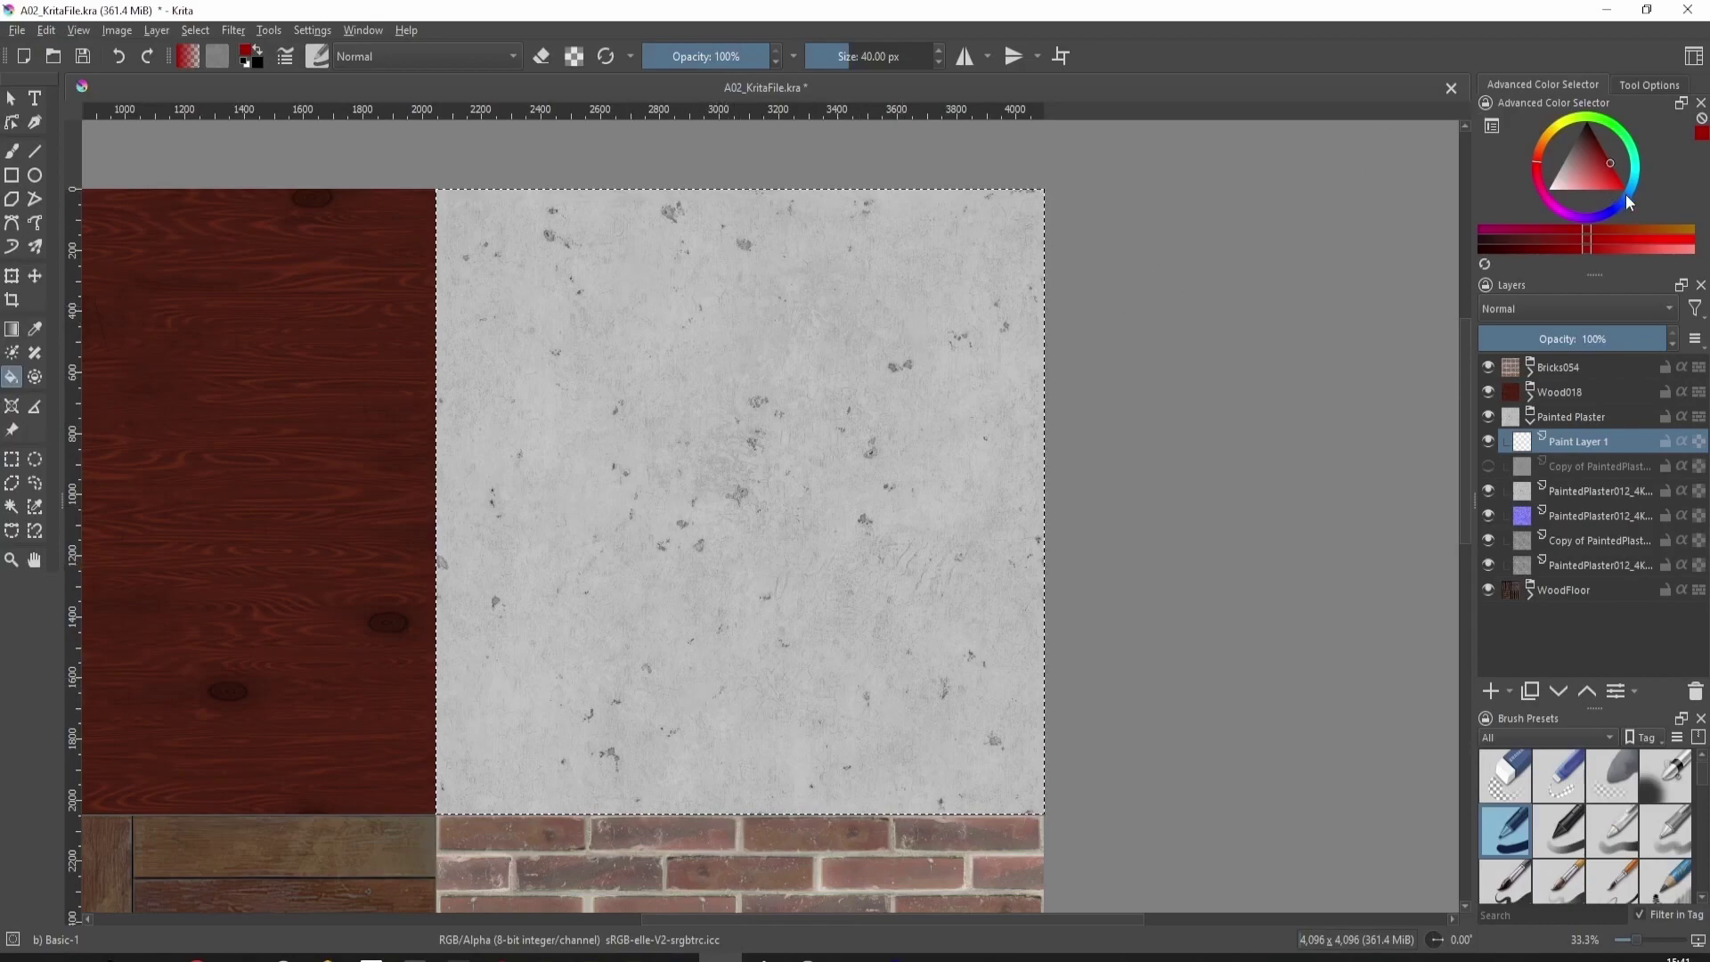
drag(1626, 195, 1620, 203)
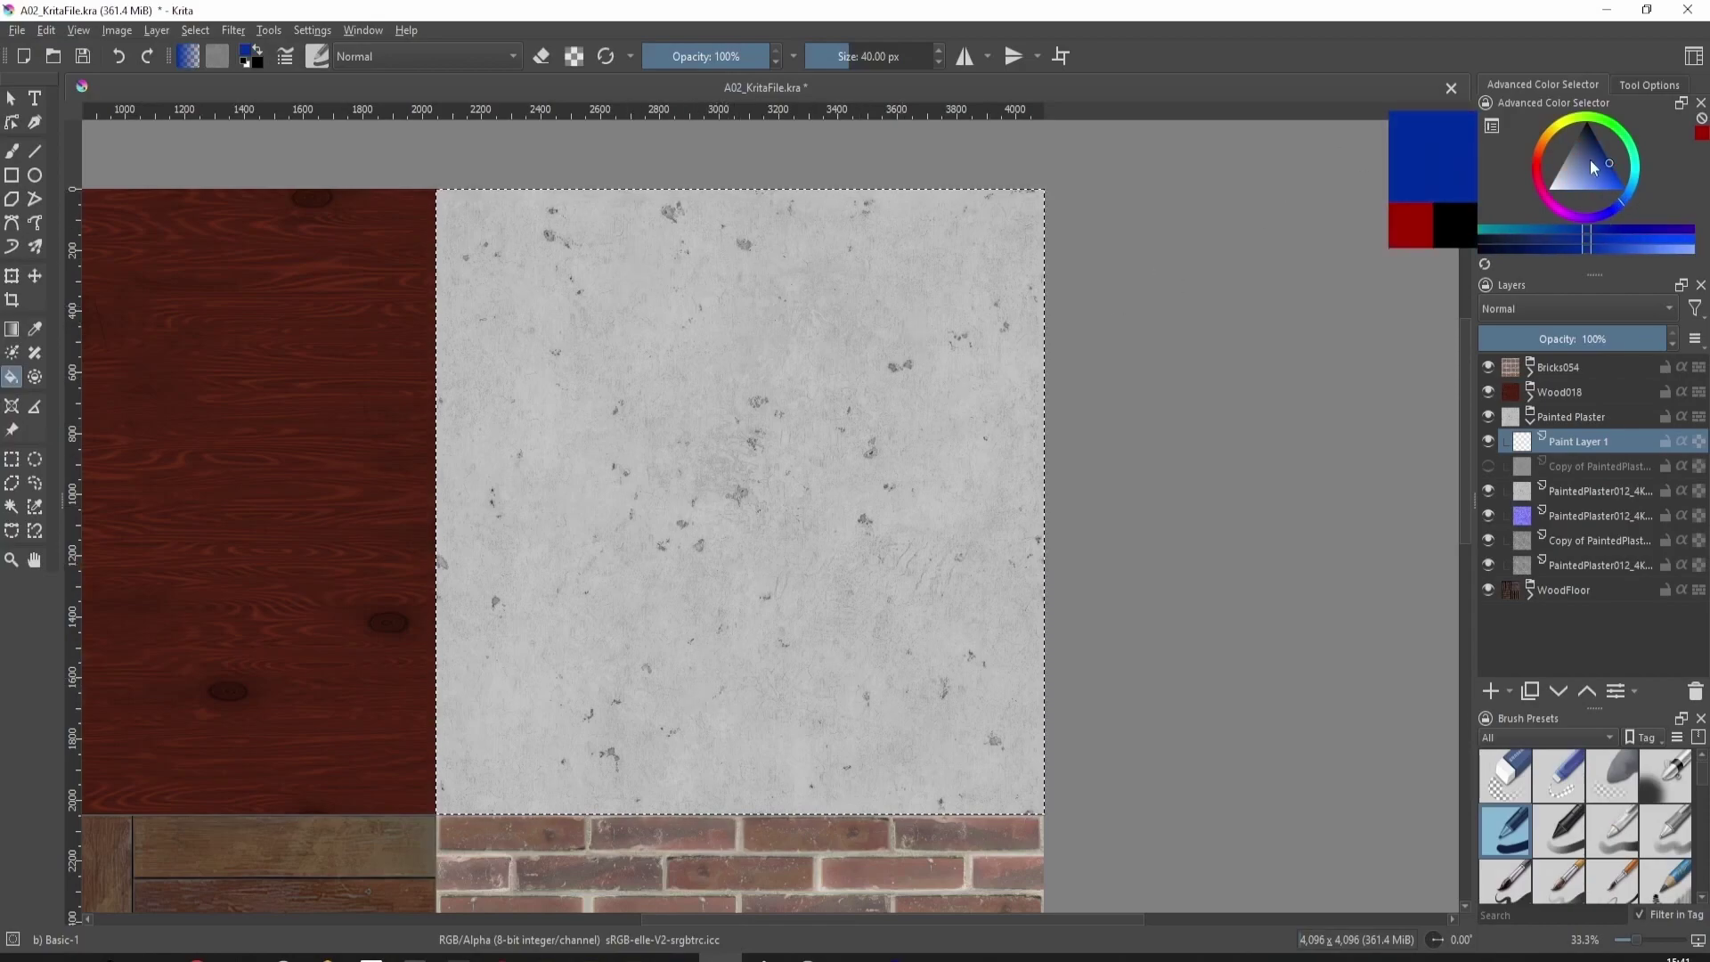
click(798, 551)
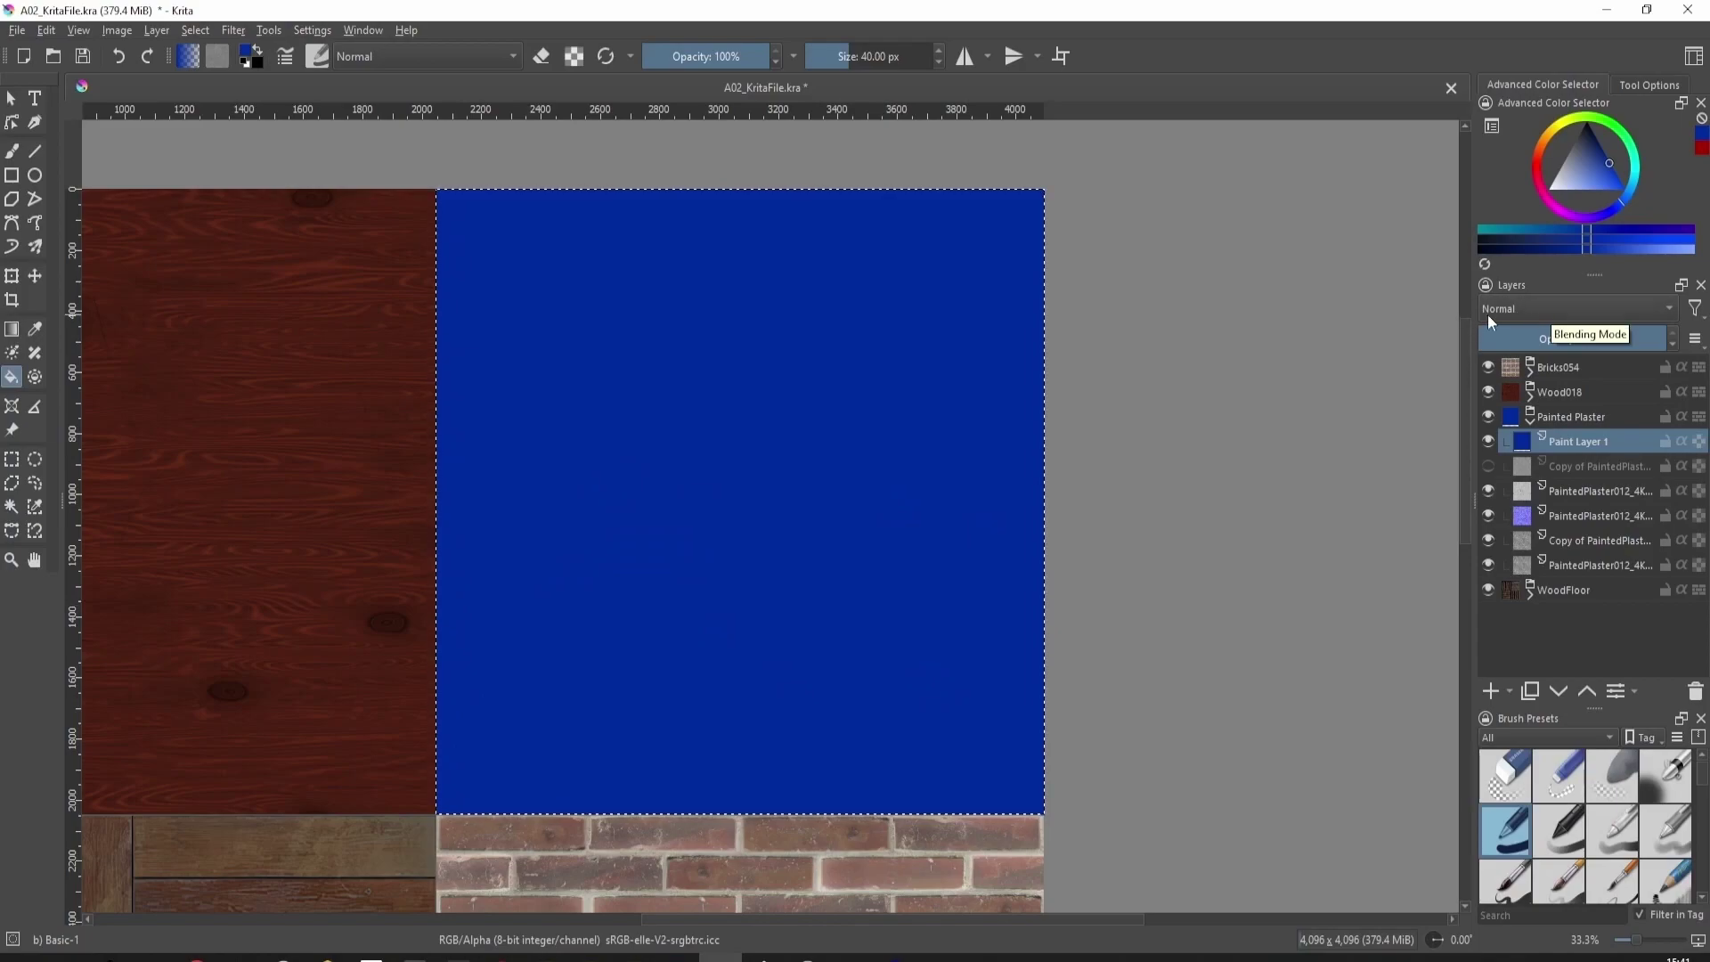
- Try the Color blending mode on the blue paint layer and examine the tinted plaster up close
click(1558, 307)
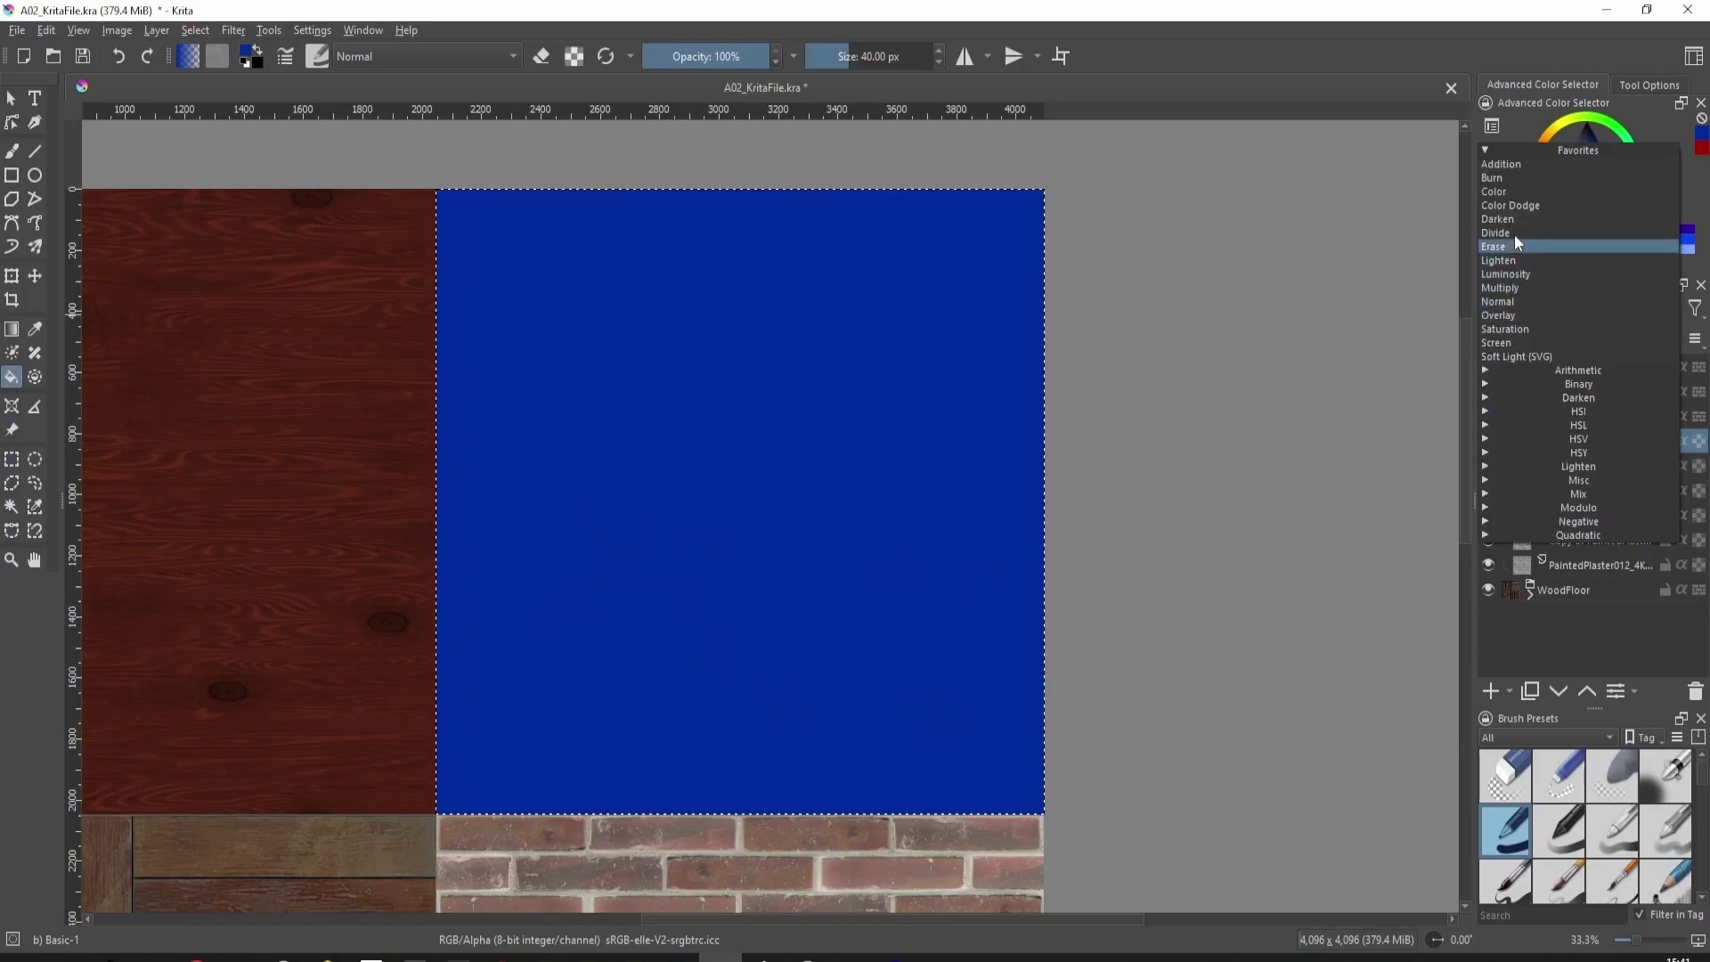
click(1504, 187)
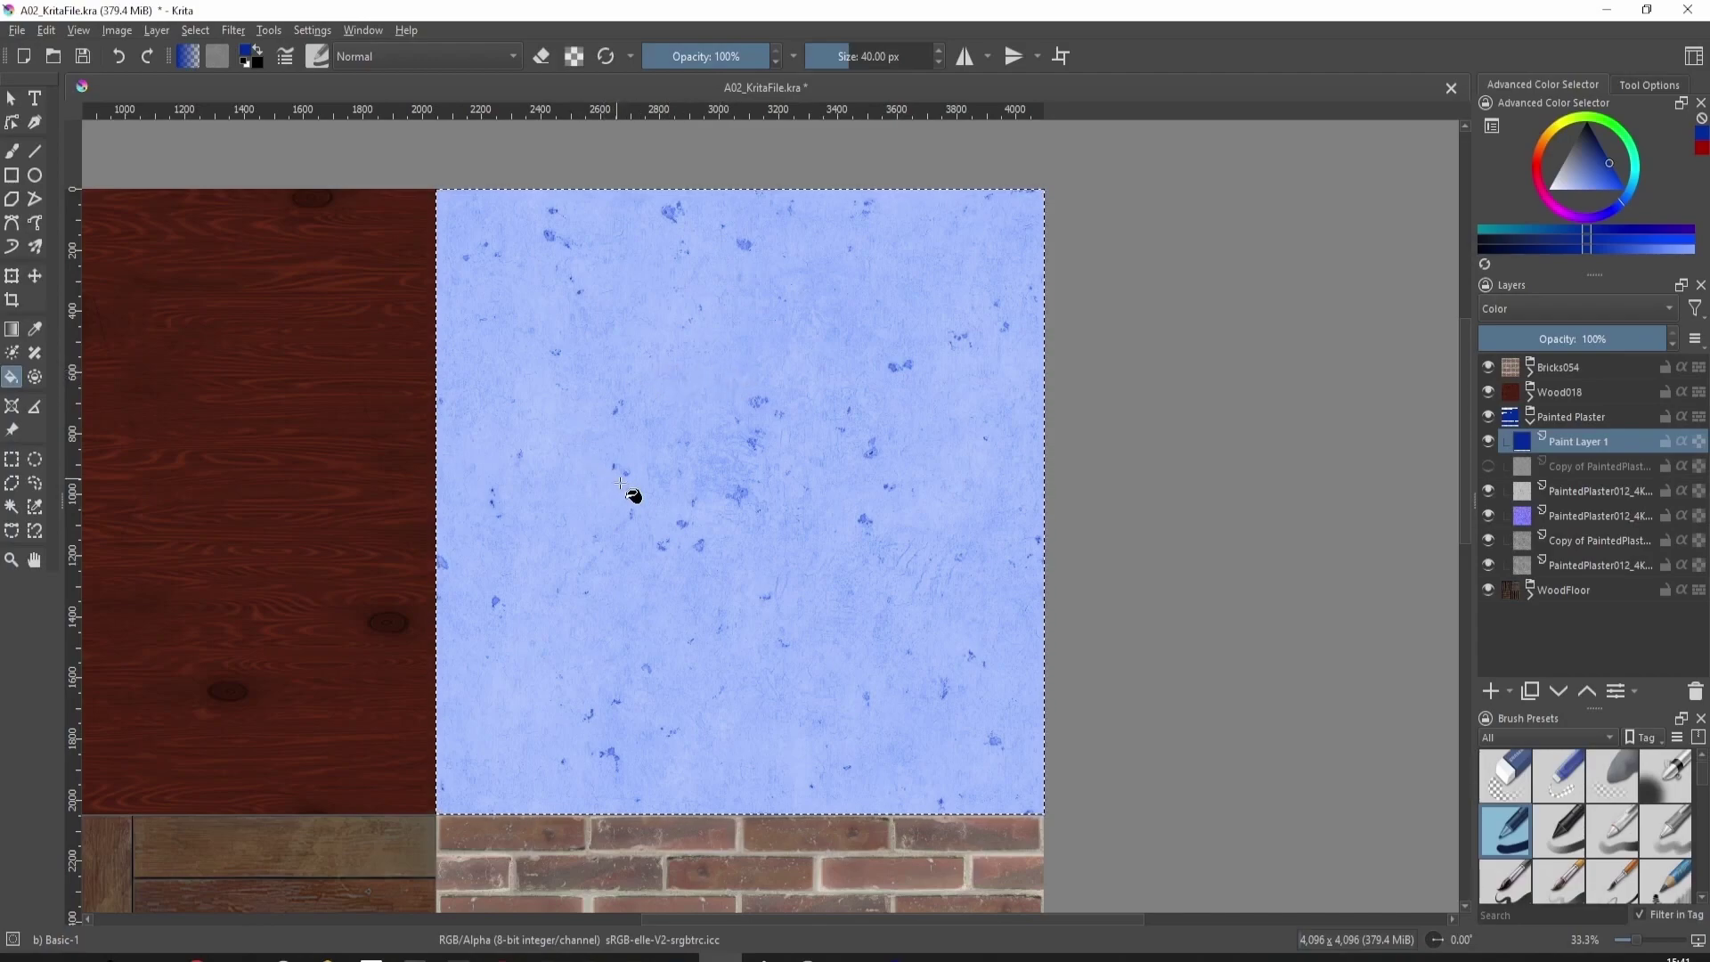
ctrl+scroll(620, 485, up, 1)
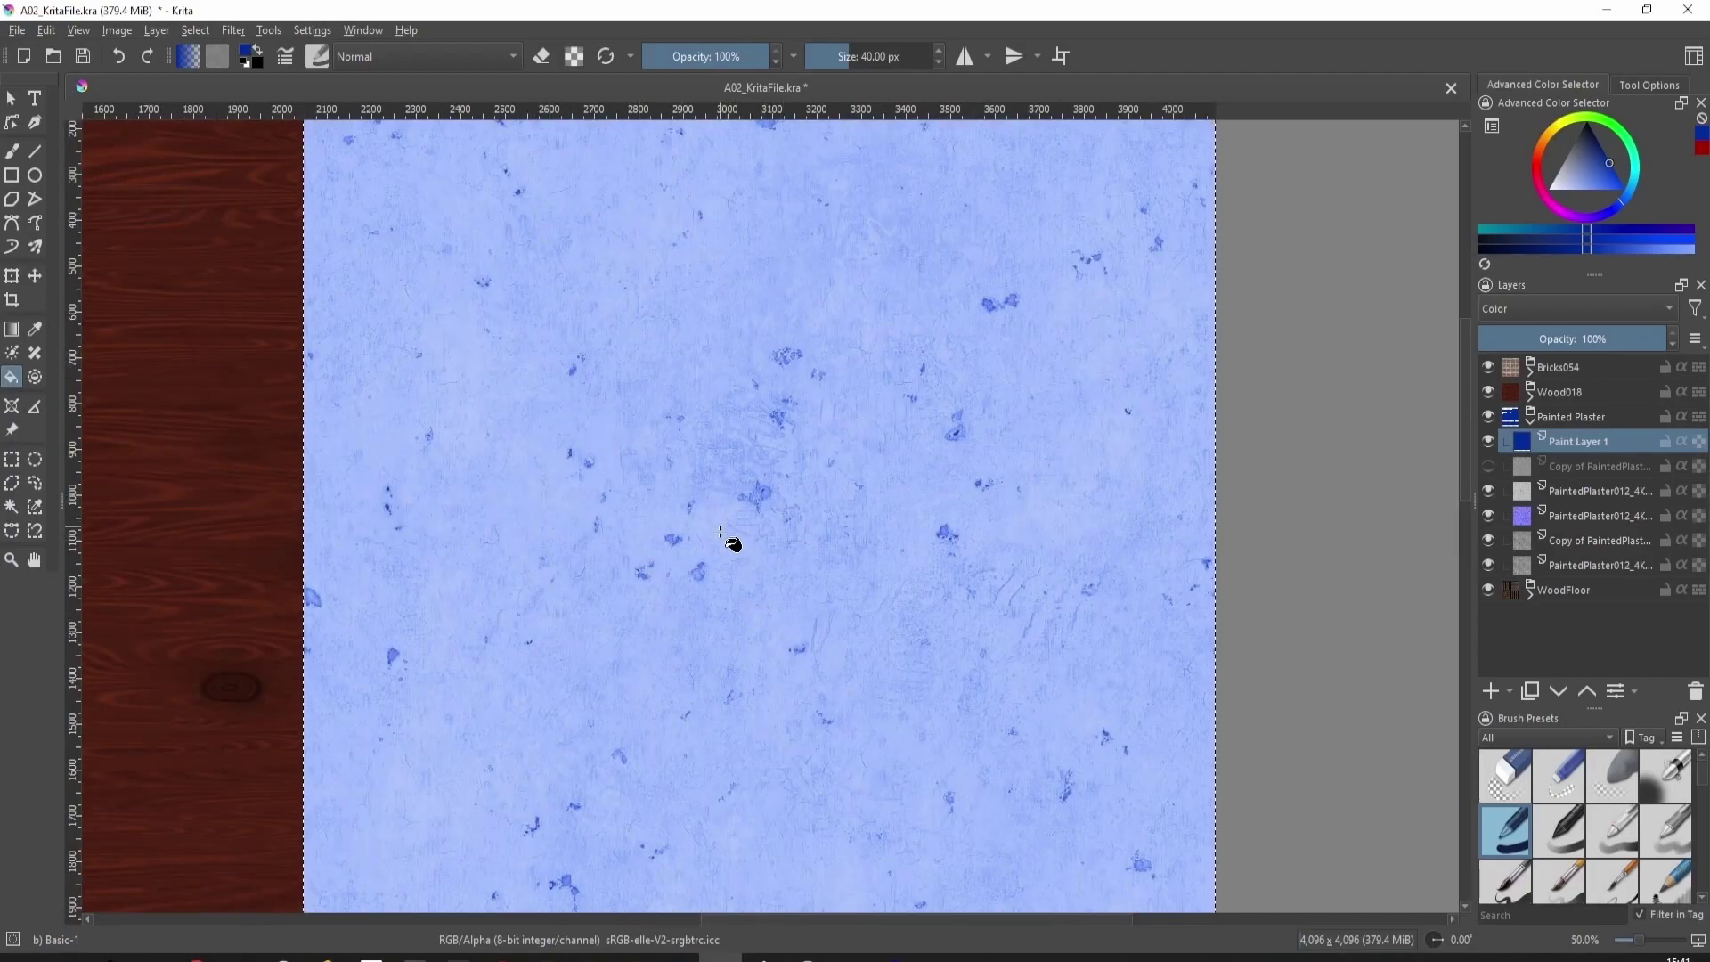
ctrl+scroll(733, 523, up, 2)
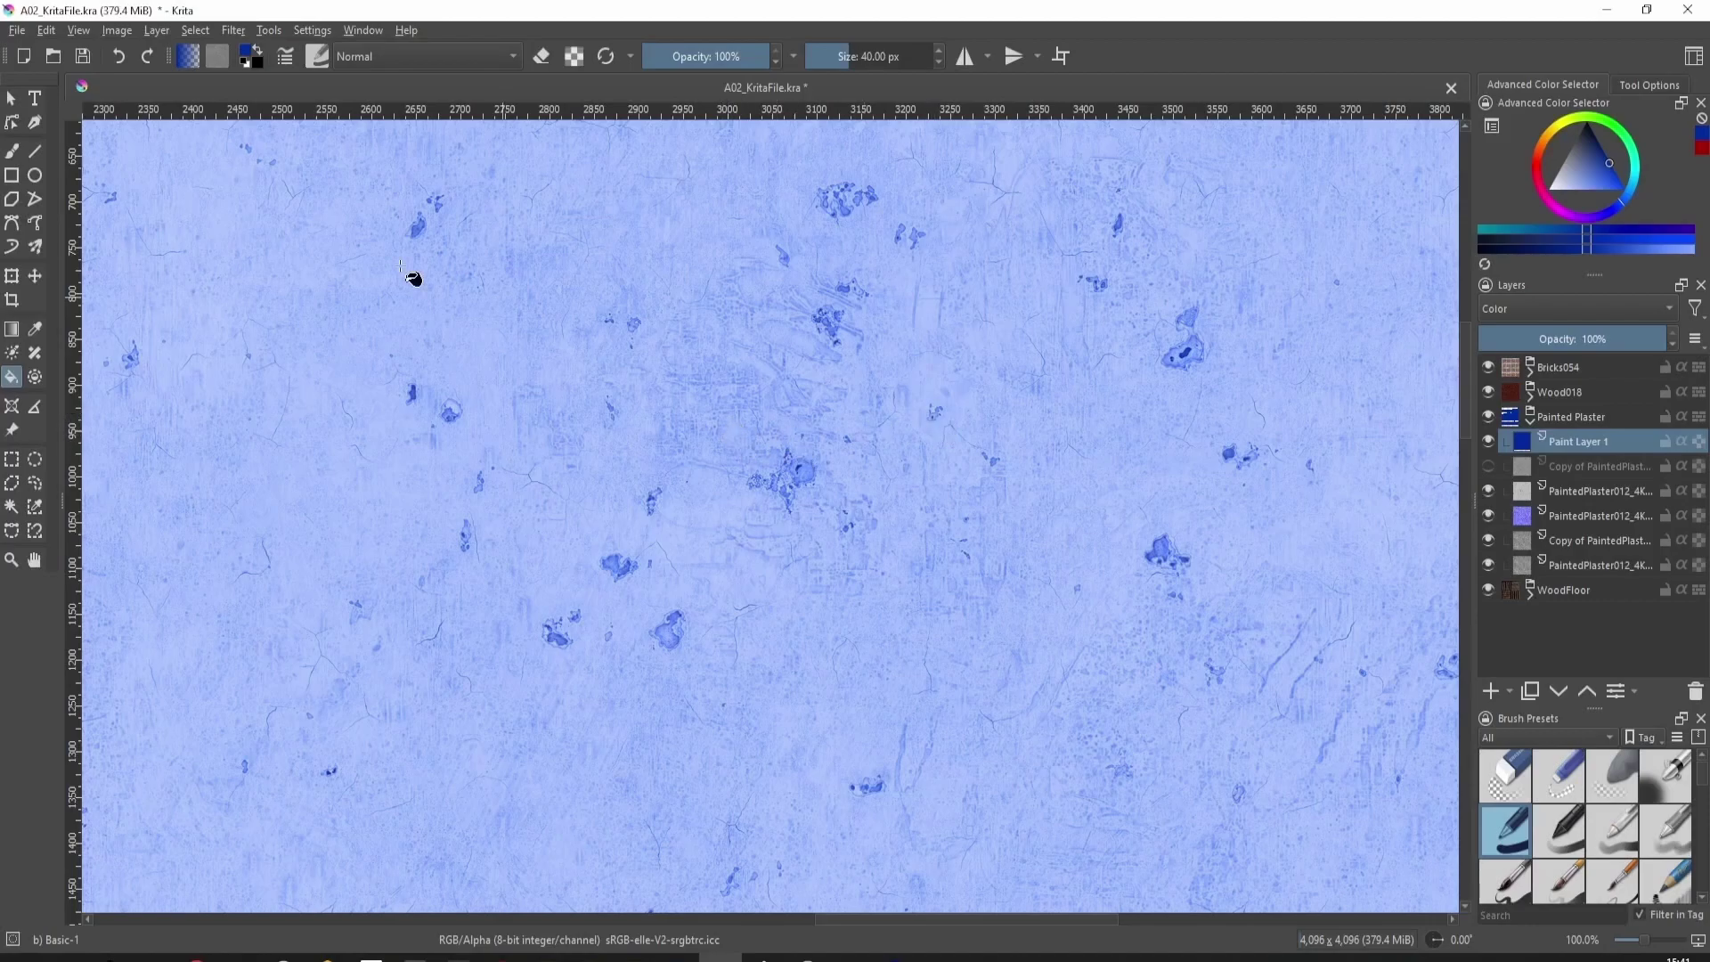
ctrl+scroll(567, 448, down, 1)
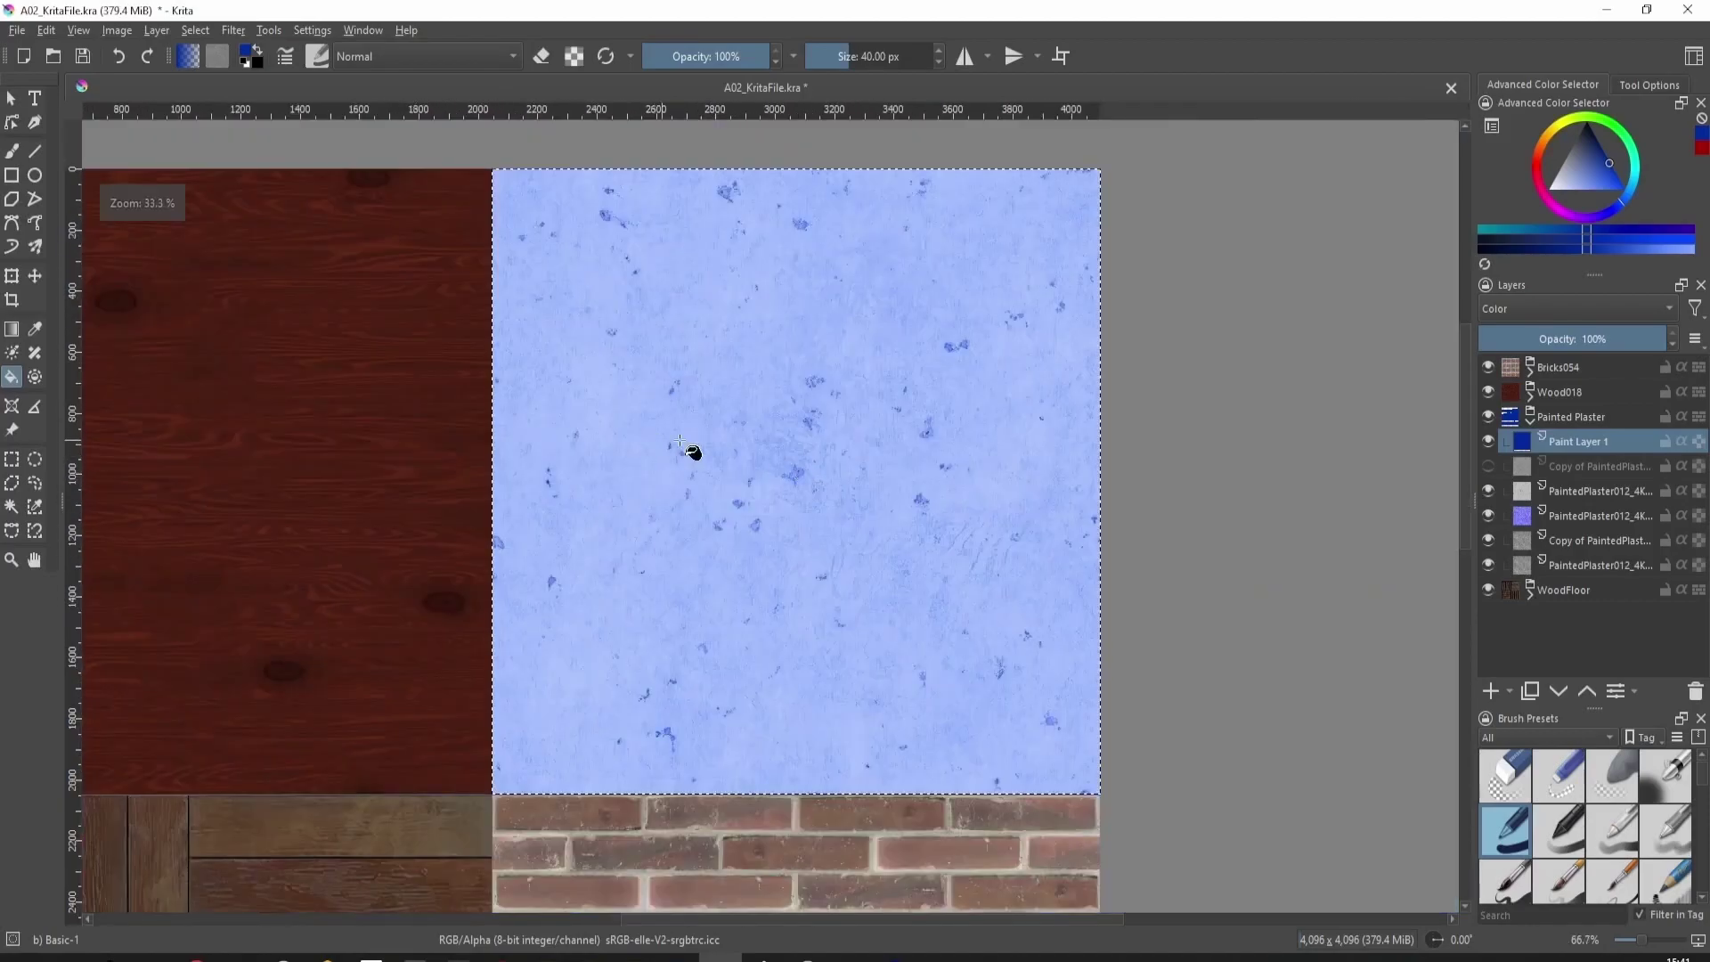
scroll(848, 468, up, 1)
scroll(846, 431, down, 1)
middle_drag(823, 439, 789, 474)
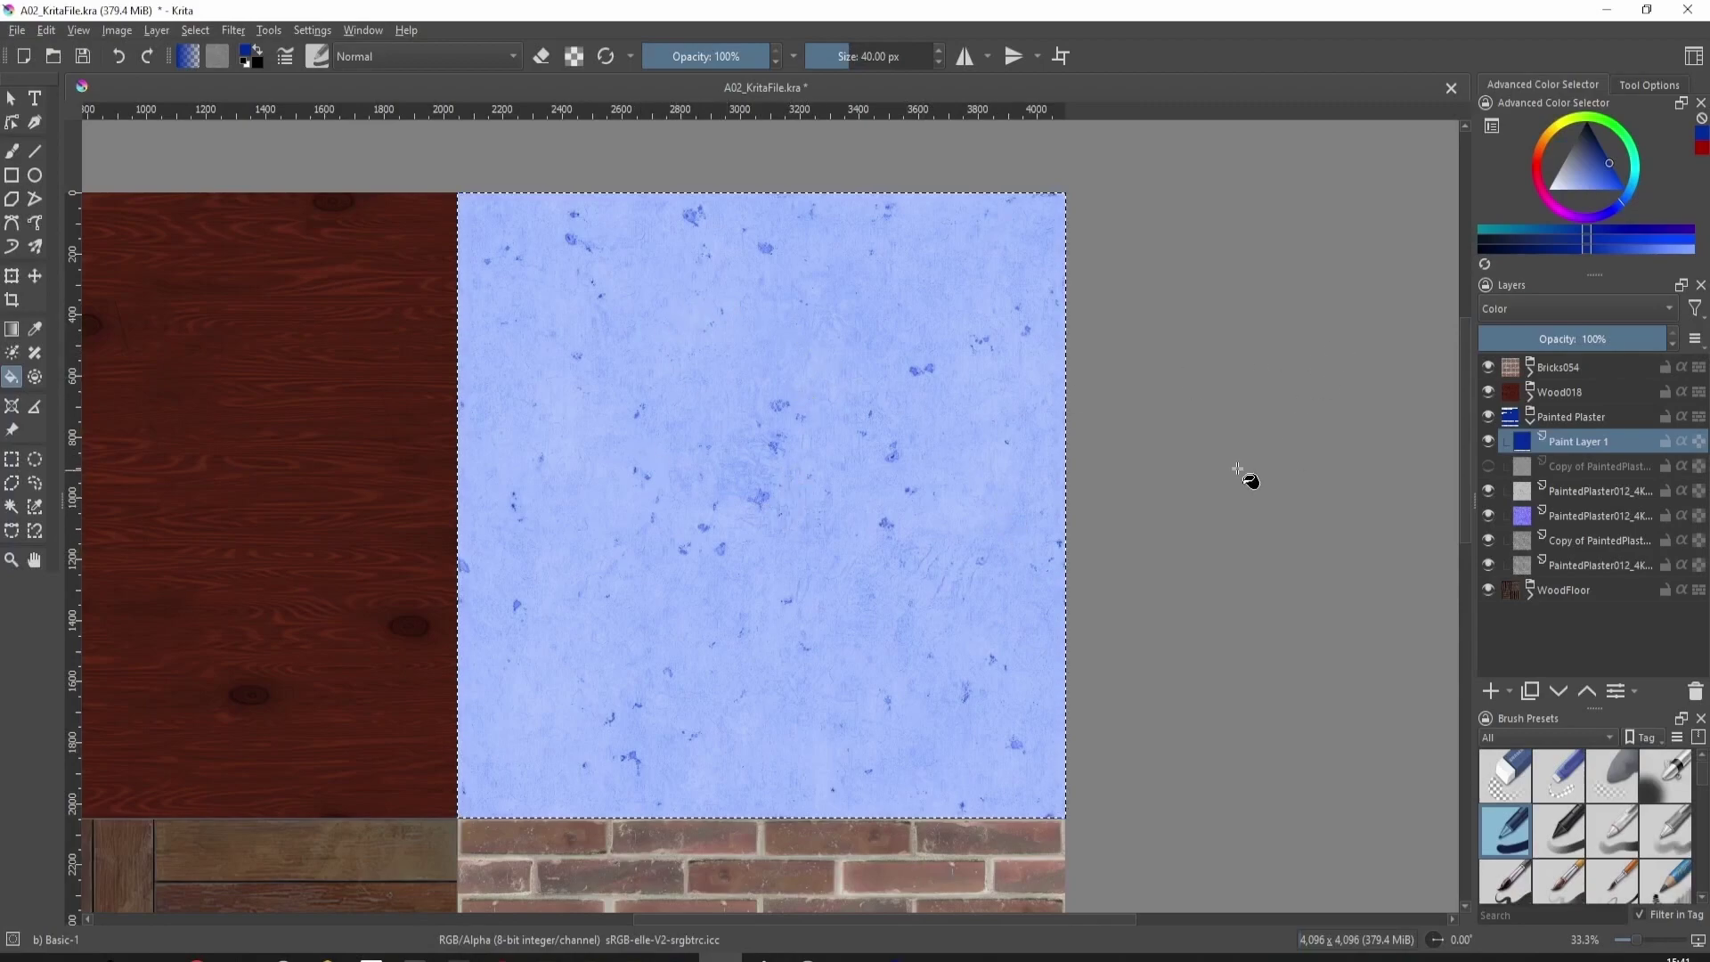
- Set the blue paint layer's blending mode to Multiply and check the plaster detail beneath it
click(1547, 307)
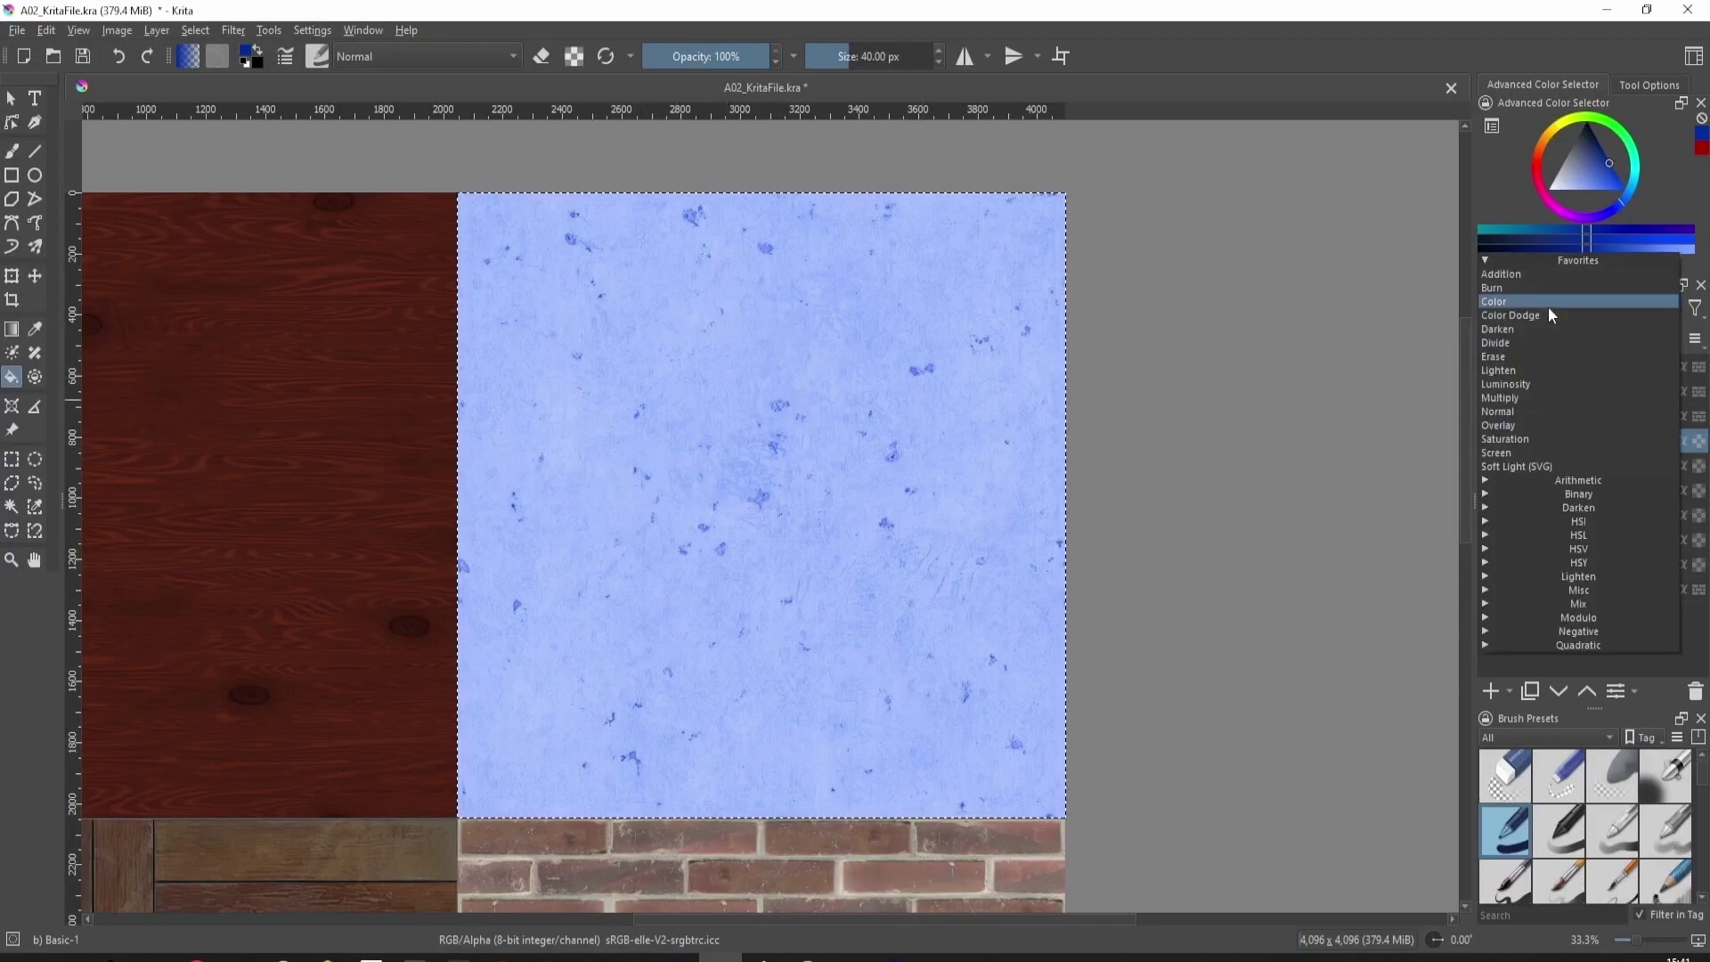
click(1520, 397)
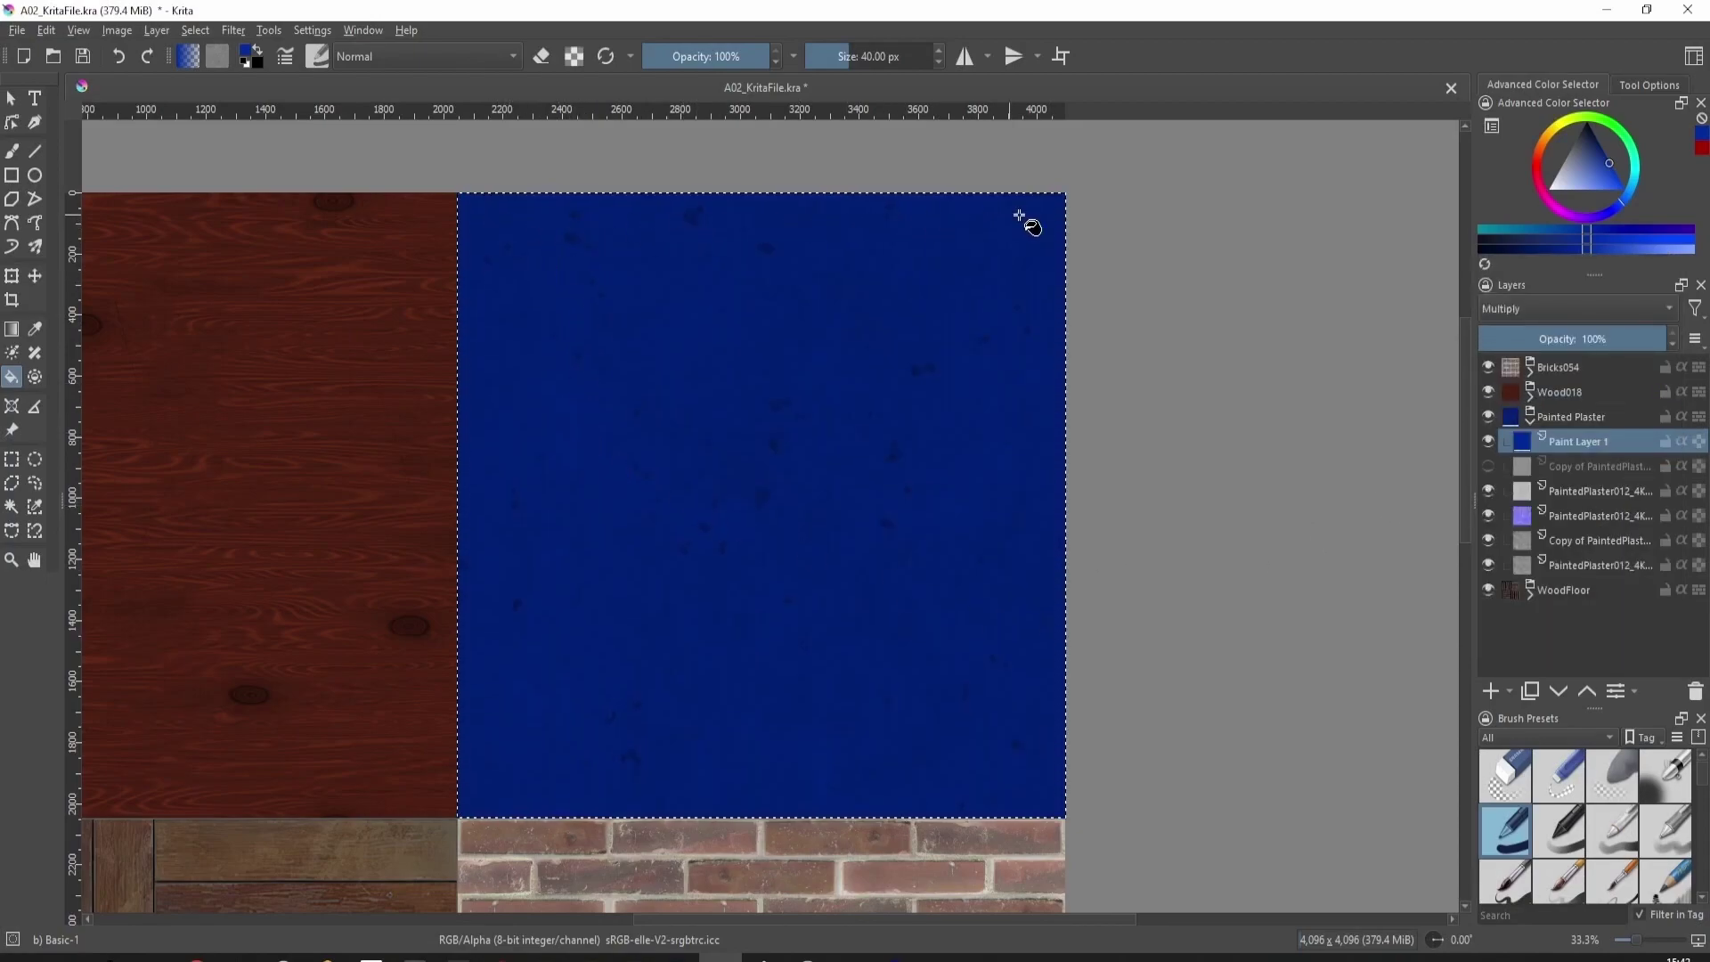
ctrl+scroll(777, 432, up, 2)
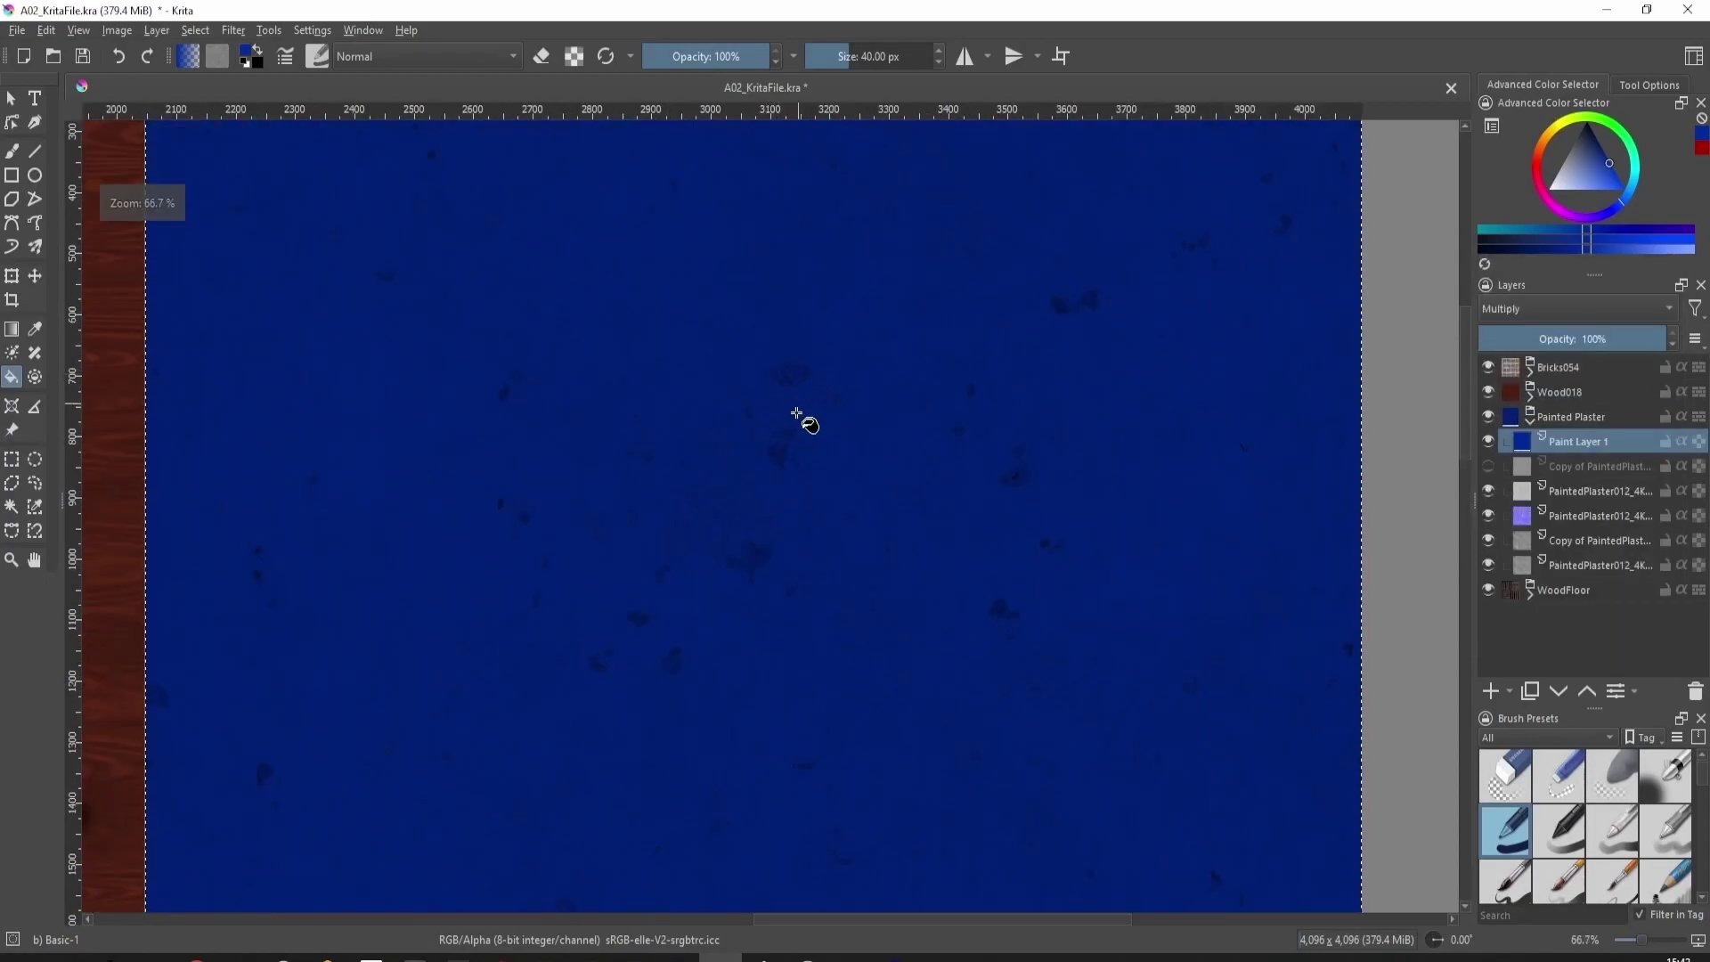
ctrl+scroll(529, 411, down, 1)
ctrl+scroll(646, 551, down, 1)
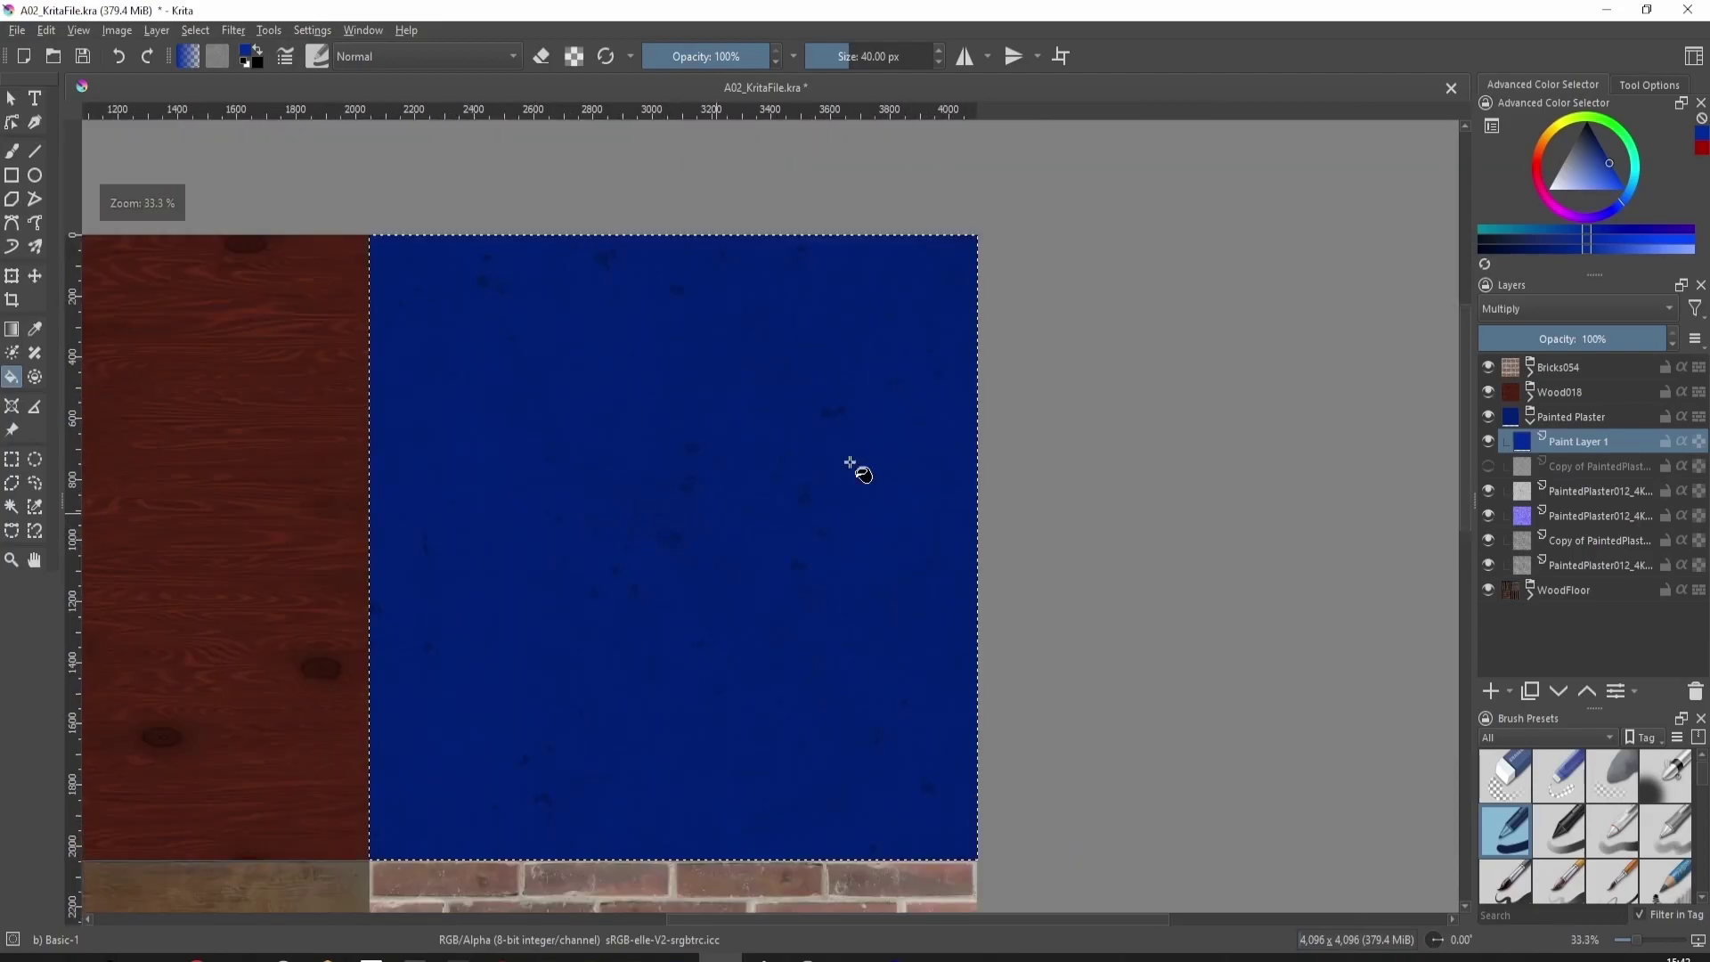
- Lower the blue paint layer's opacity to 65% and inspect the plaster's surface detail
drag(1637, 333, 1558, 339)
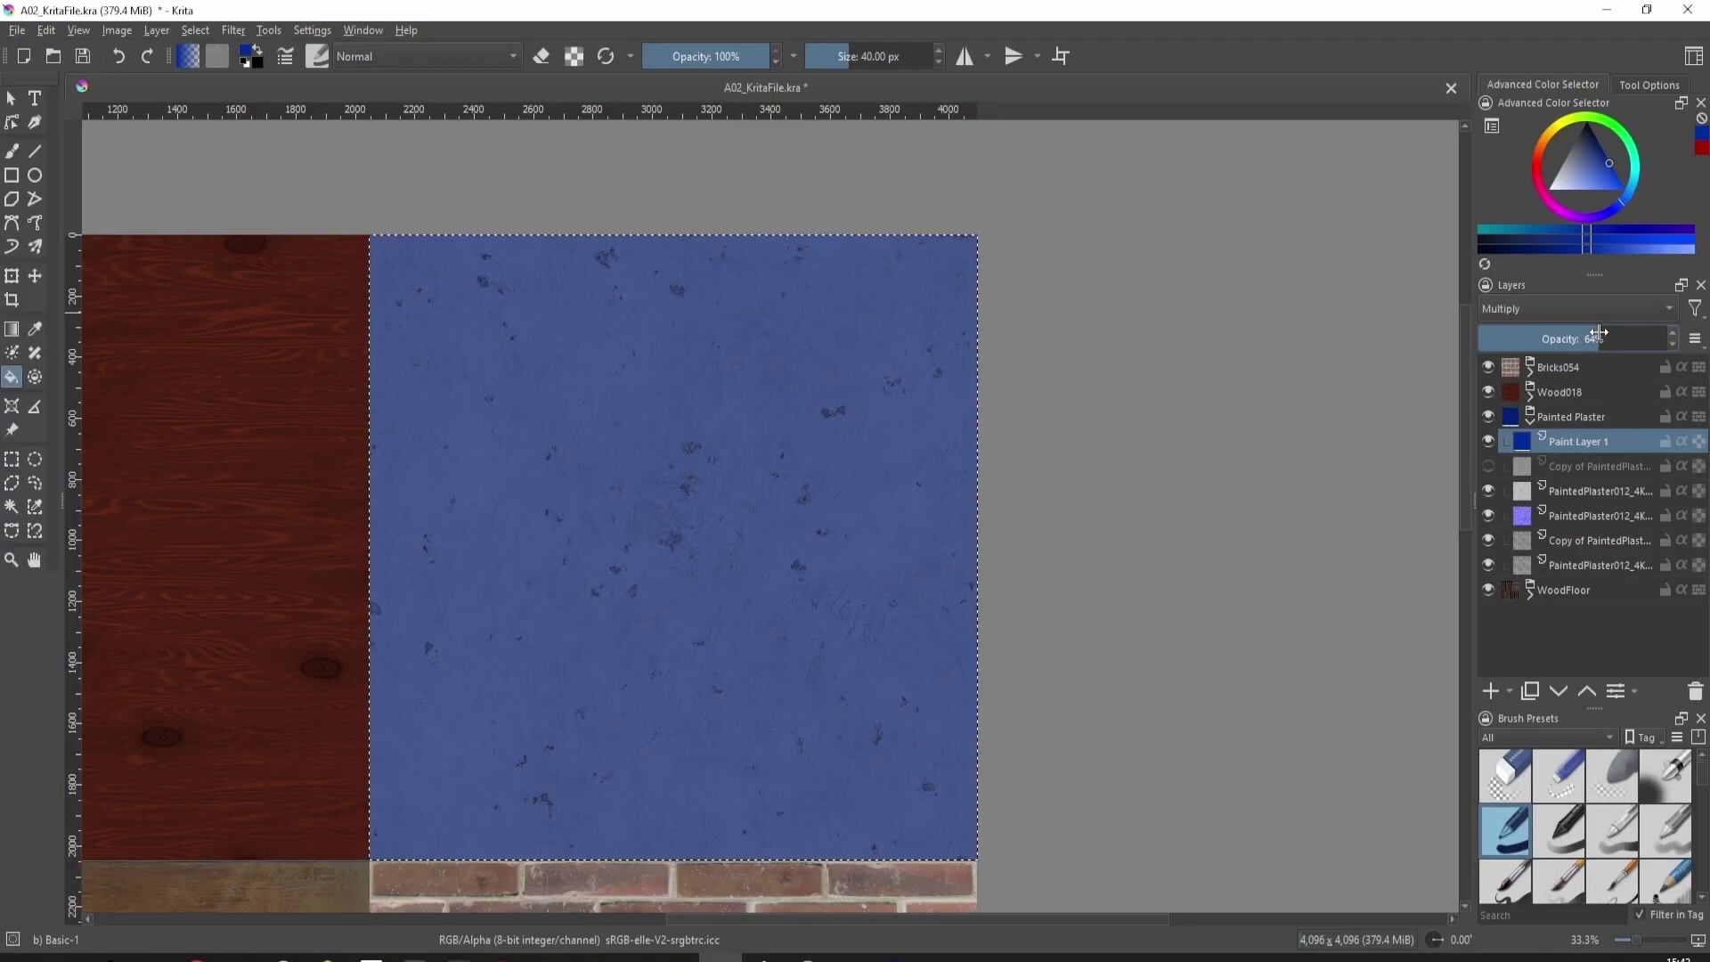
scroll(650, 477, up, 3)
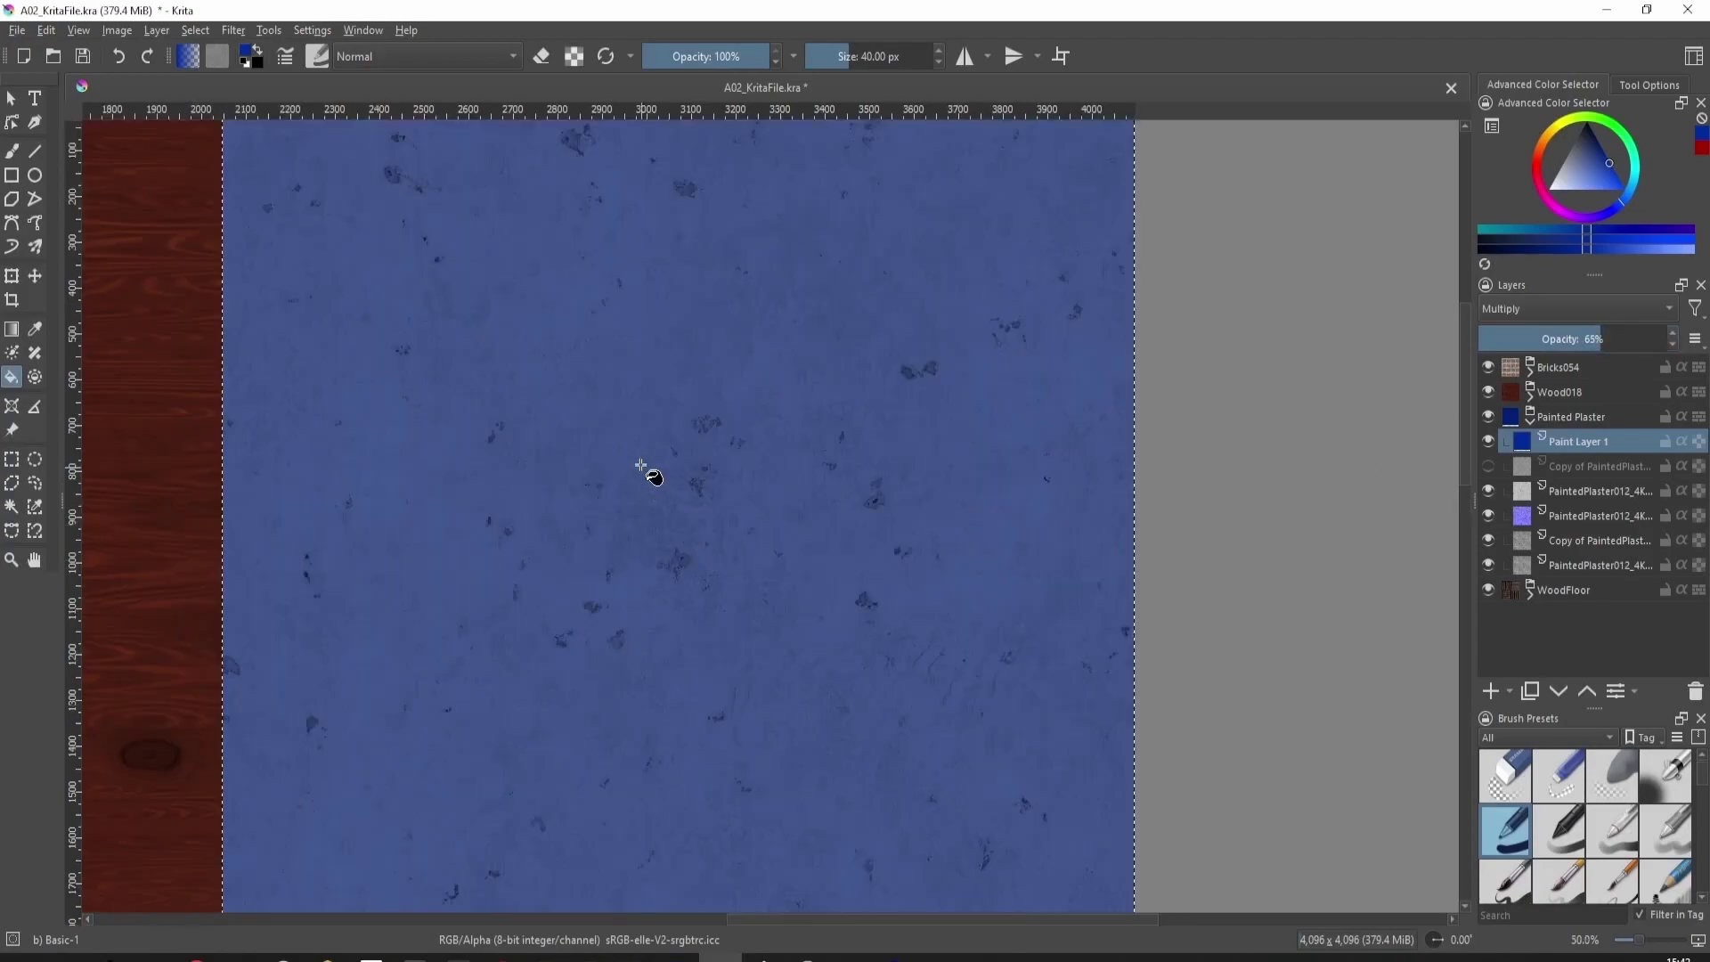
scroll(710, 427, down, 5)
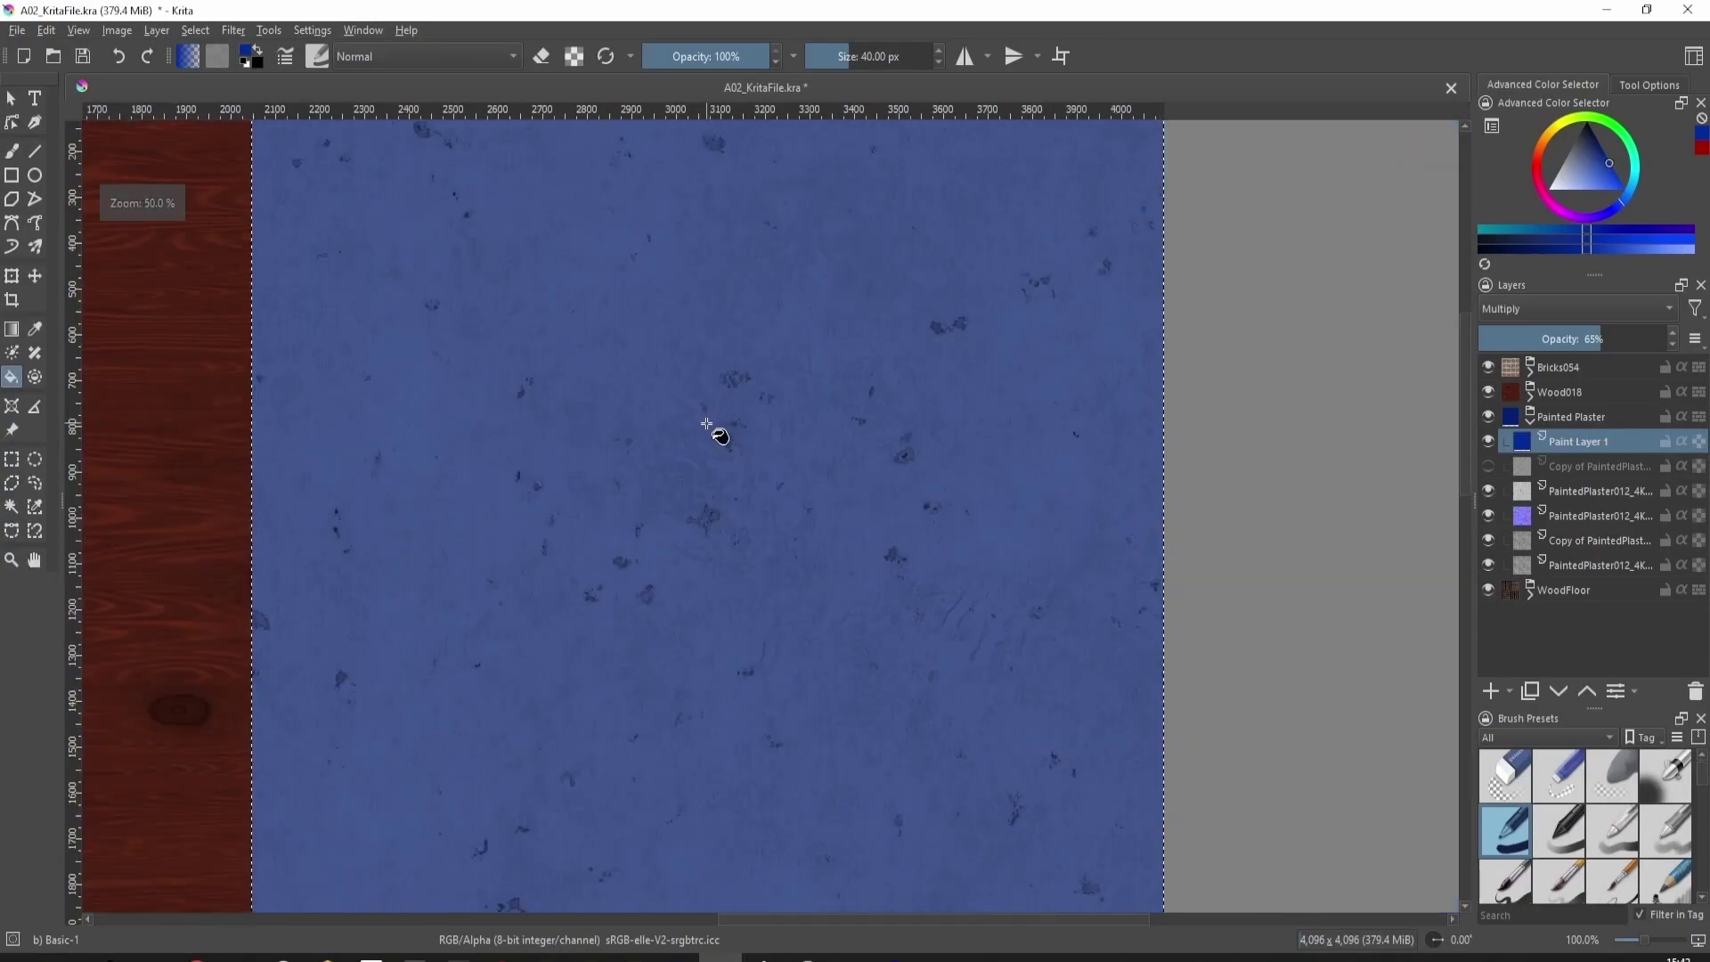